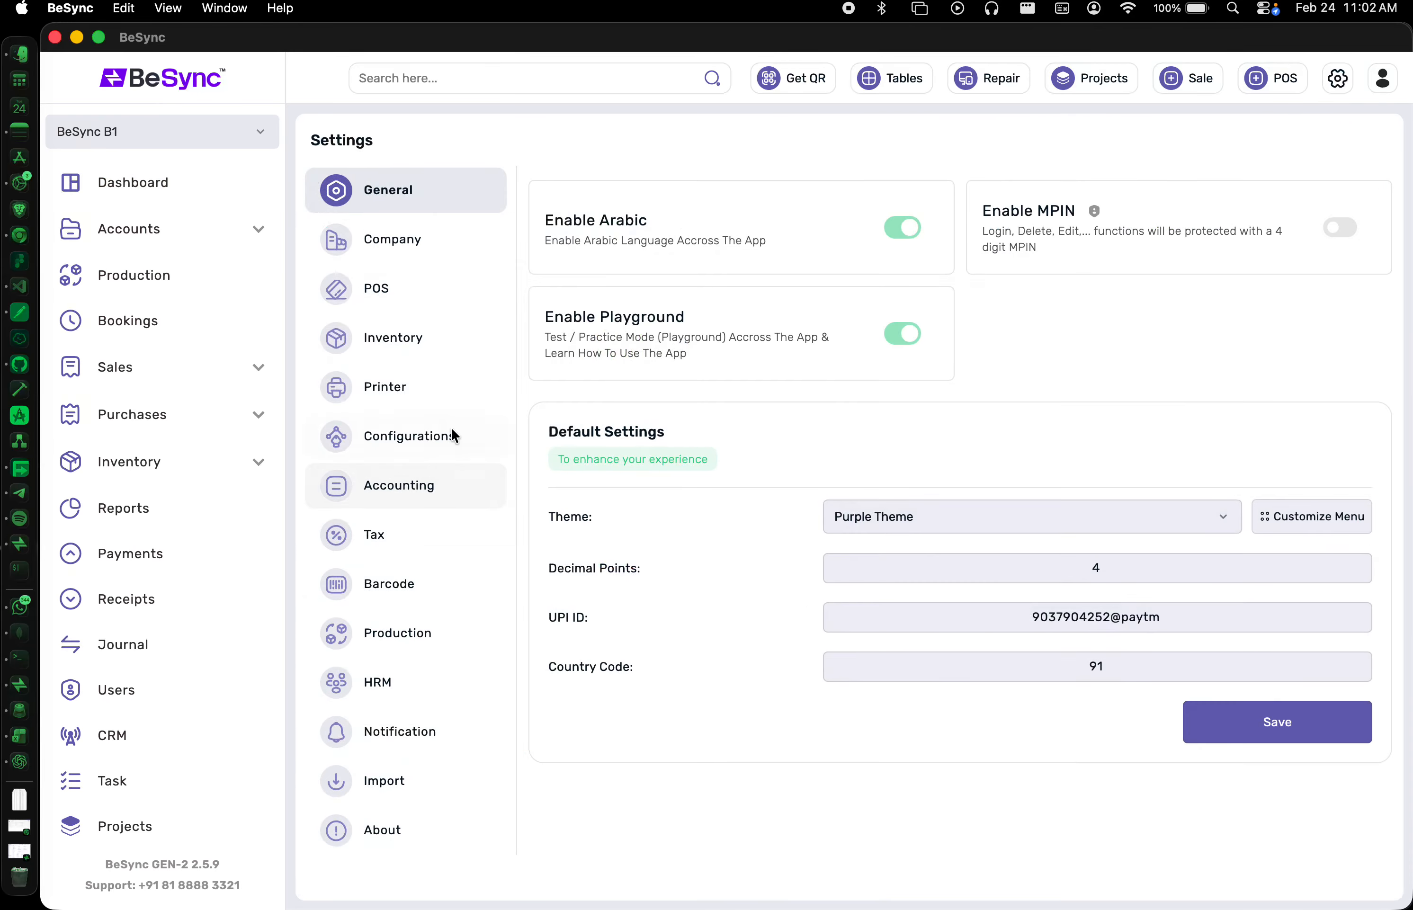
- Check the Stock Transfer option in the inventory settings and open the list of stock transfer orders
click(441, 333)
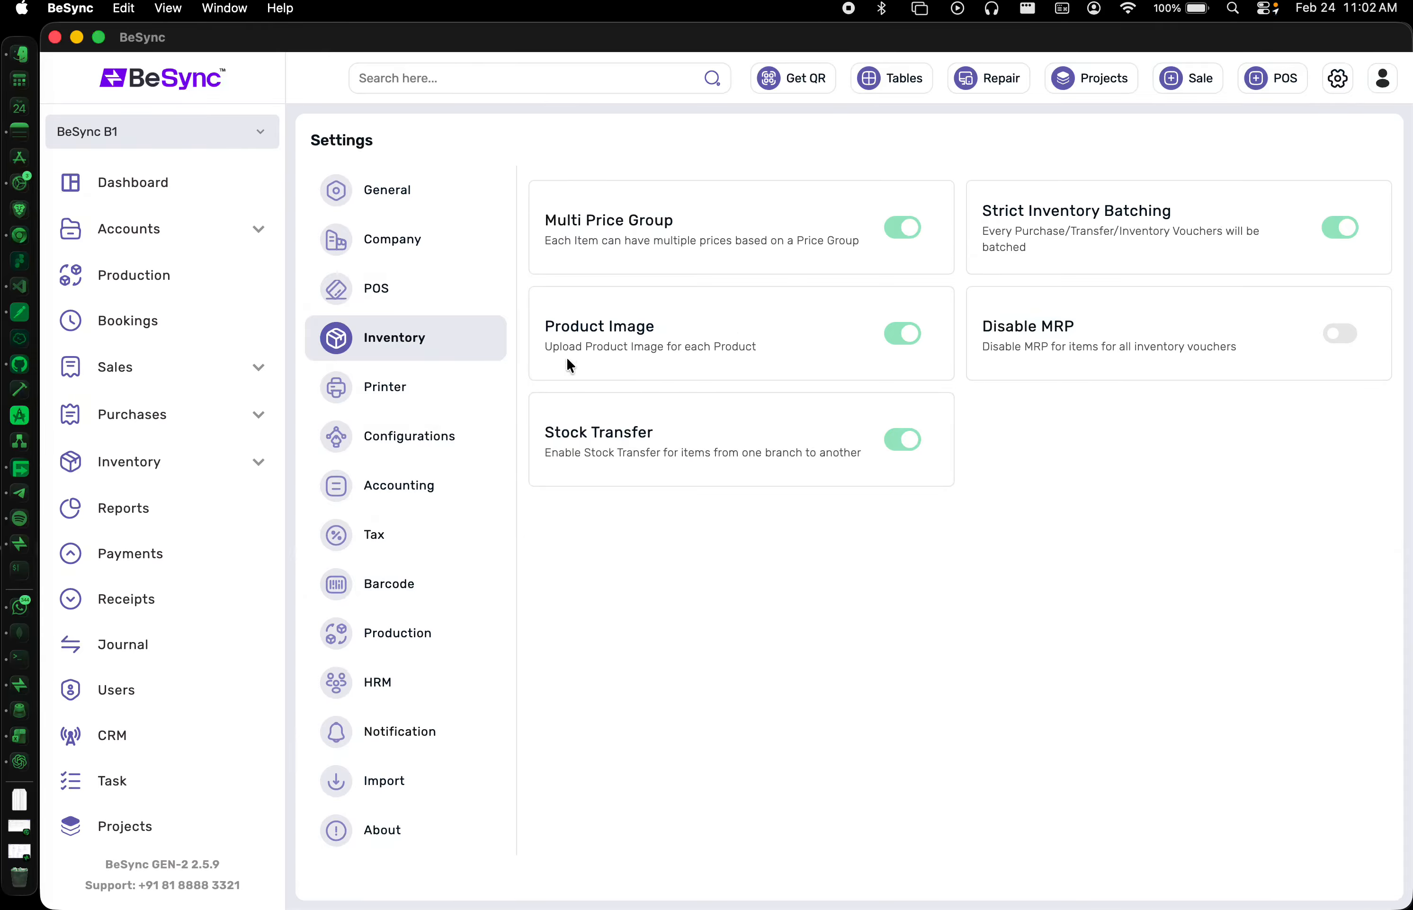
click(165, 479)
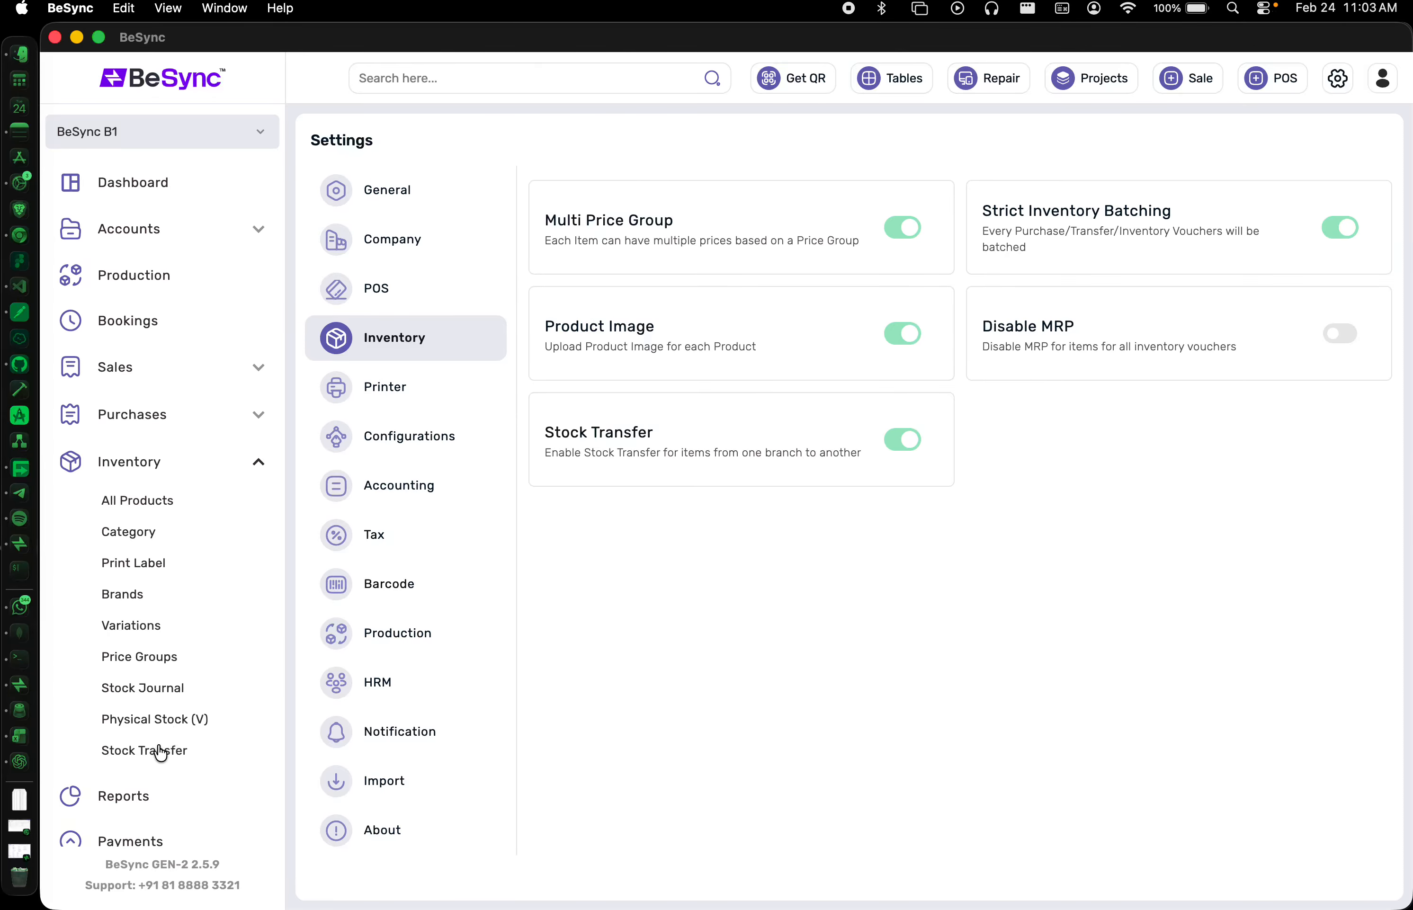
click(161, 752)
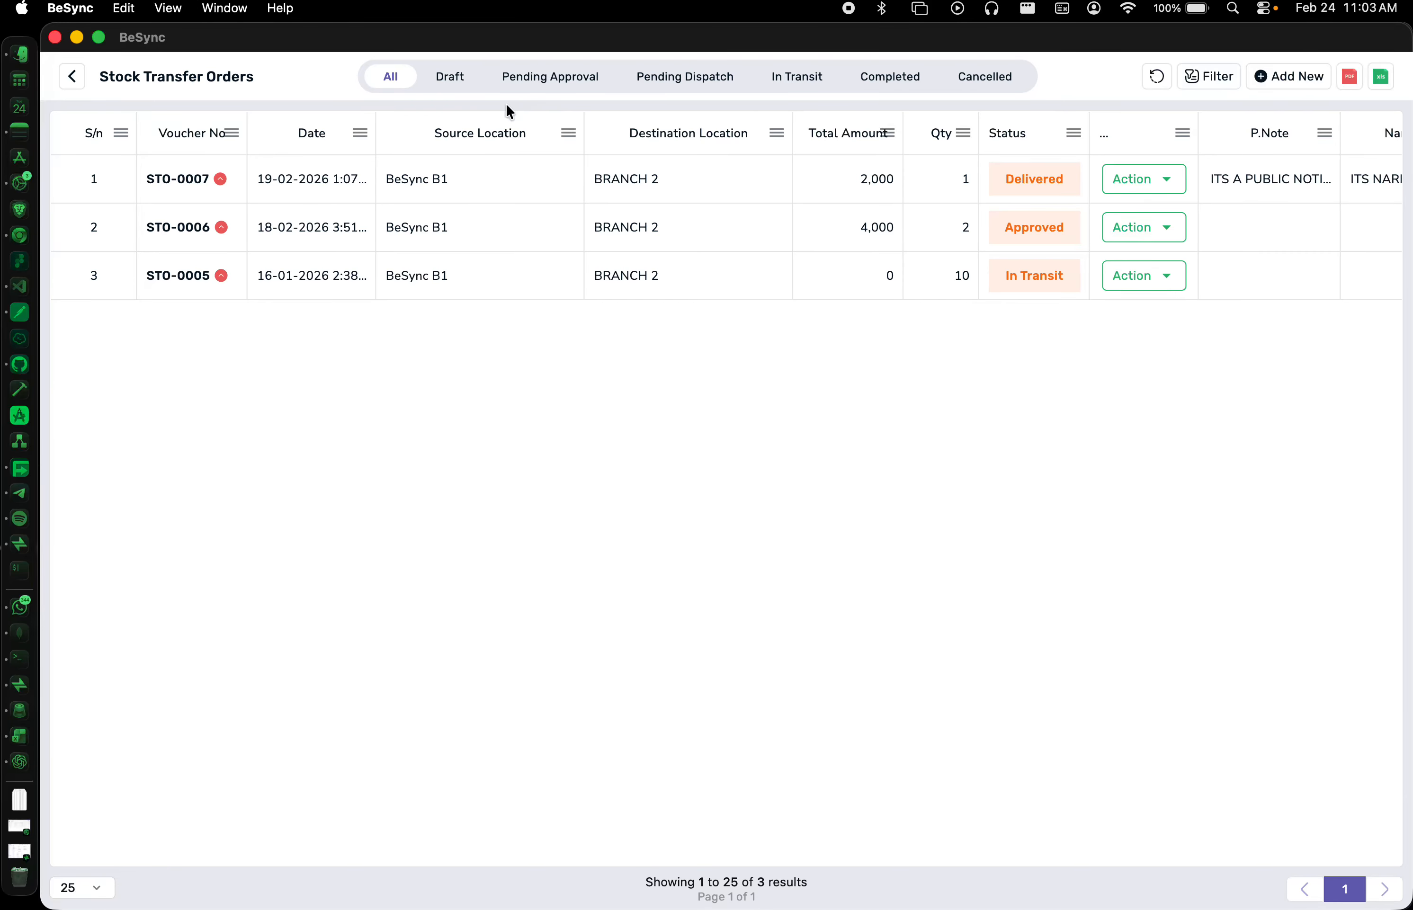
- Look through the stock transfer orders by status from Draft to Cancelled, return to all orders, and check the search filter
click(458, 90)
click(532, 87)
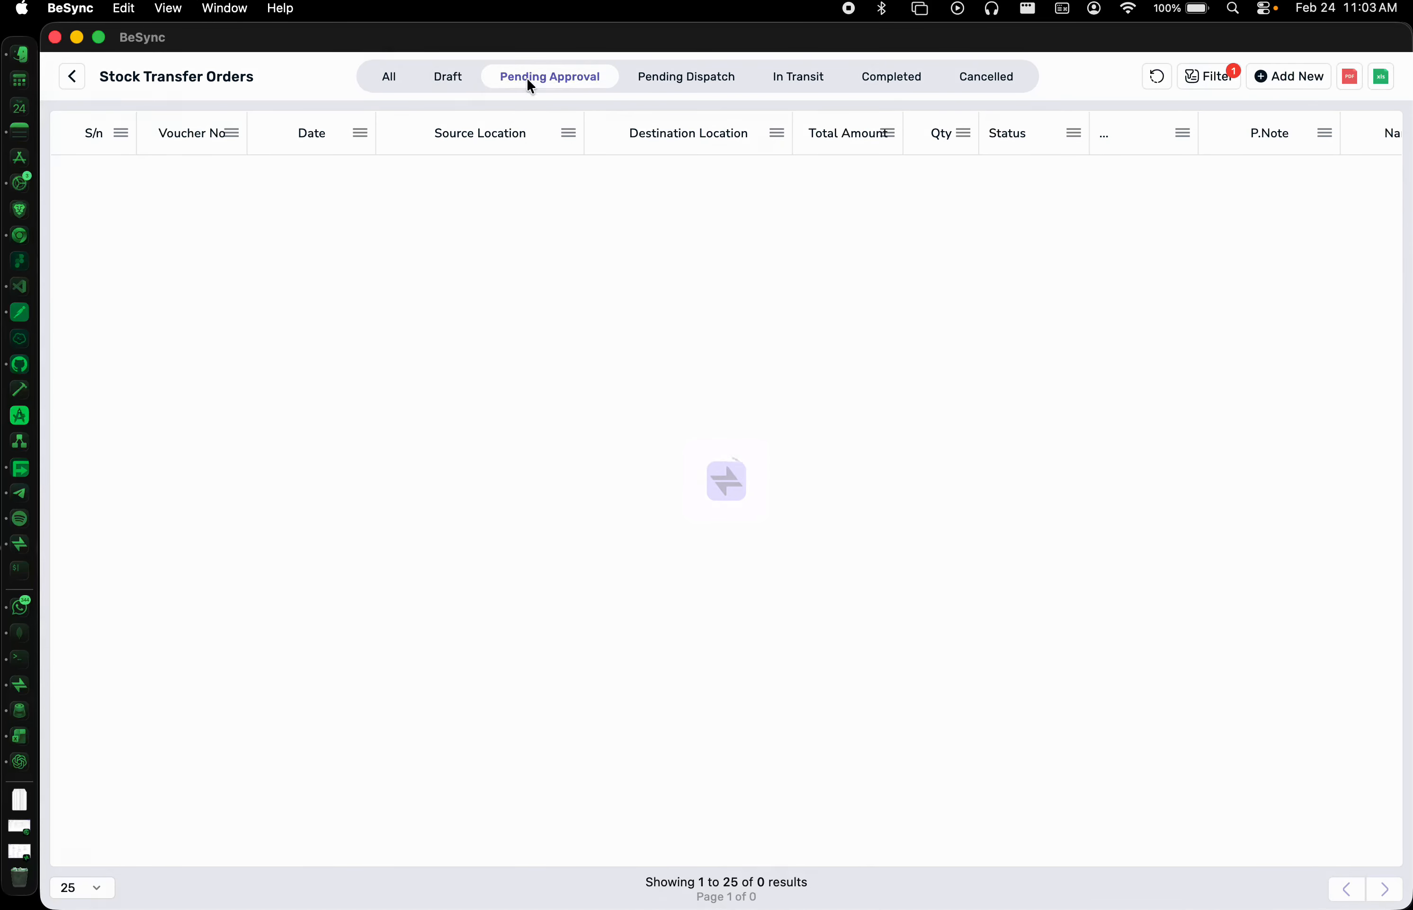
click(683, 83)
click(819, 74)
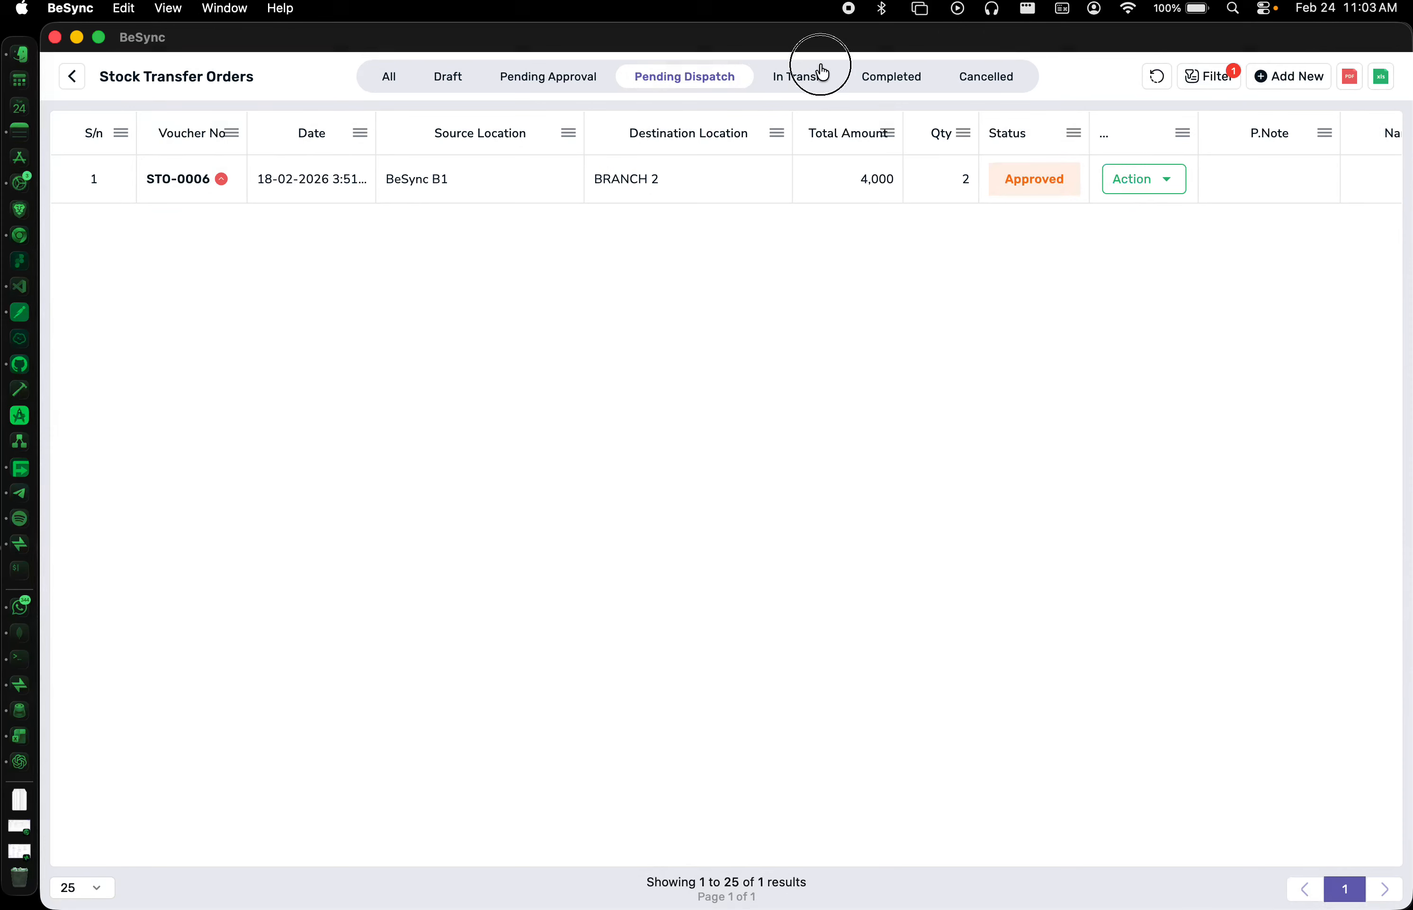
click(883, 77)
click(967, 82)
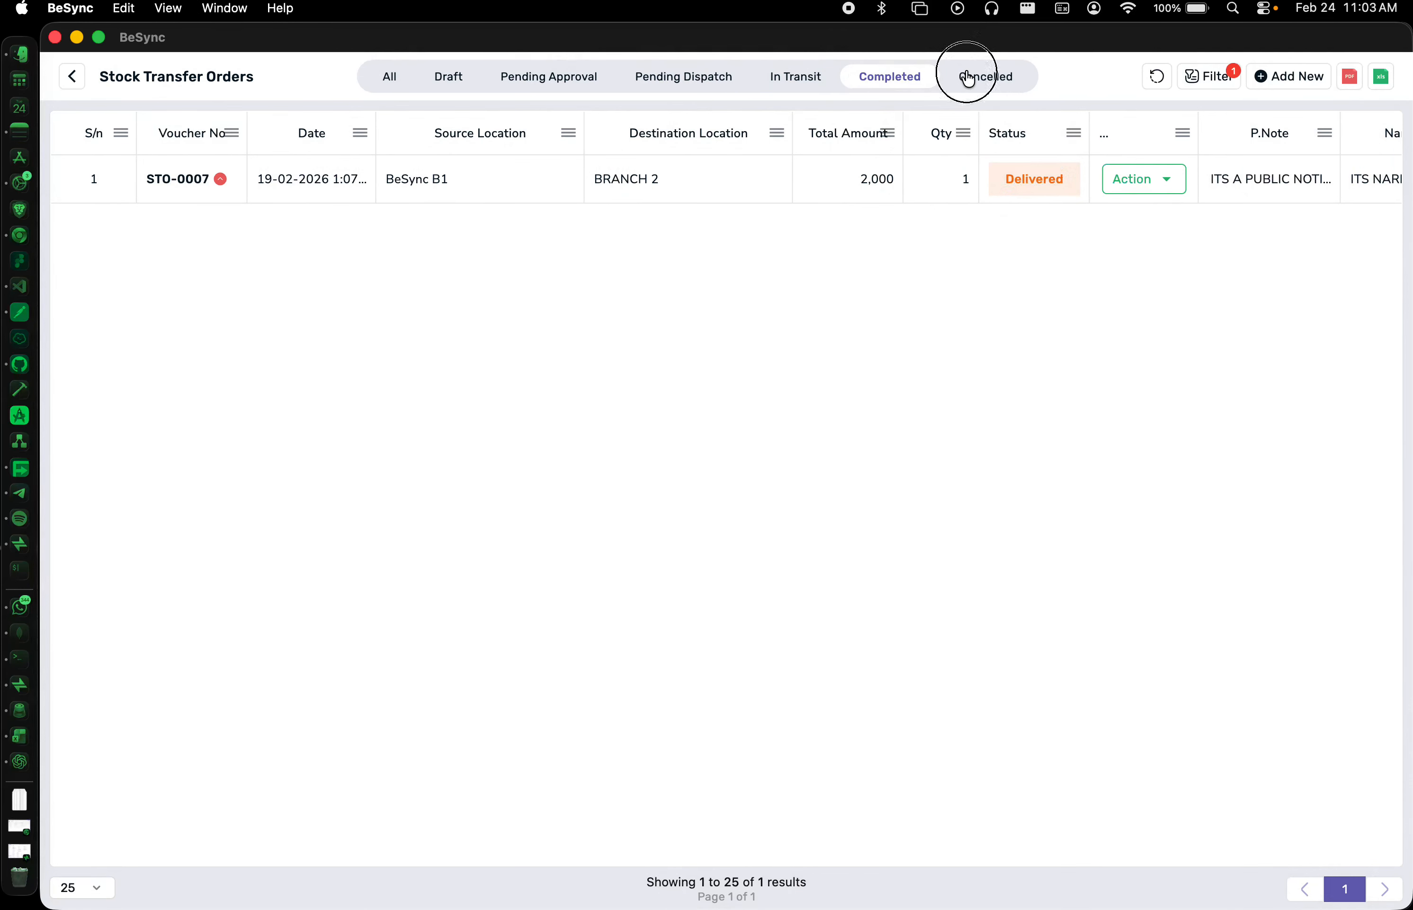
click(403, 78)
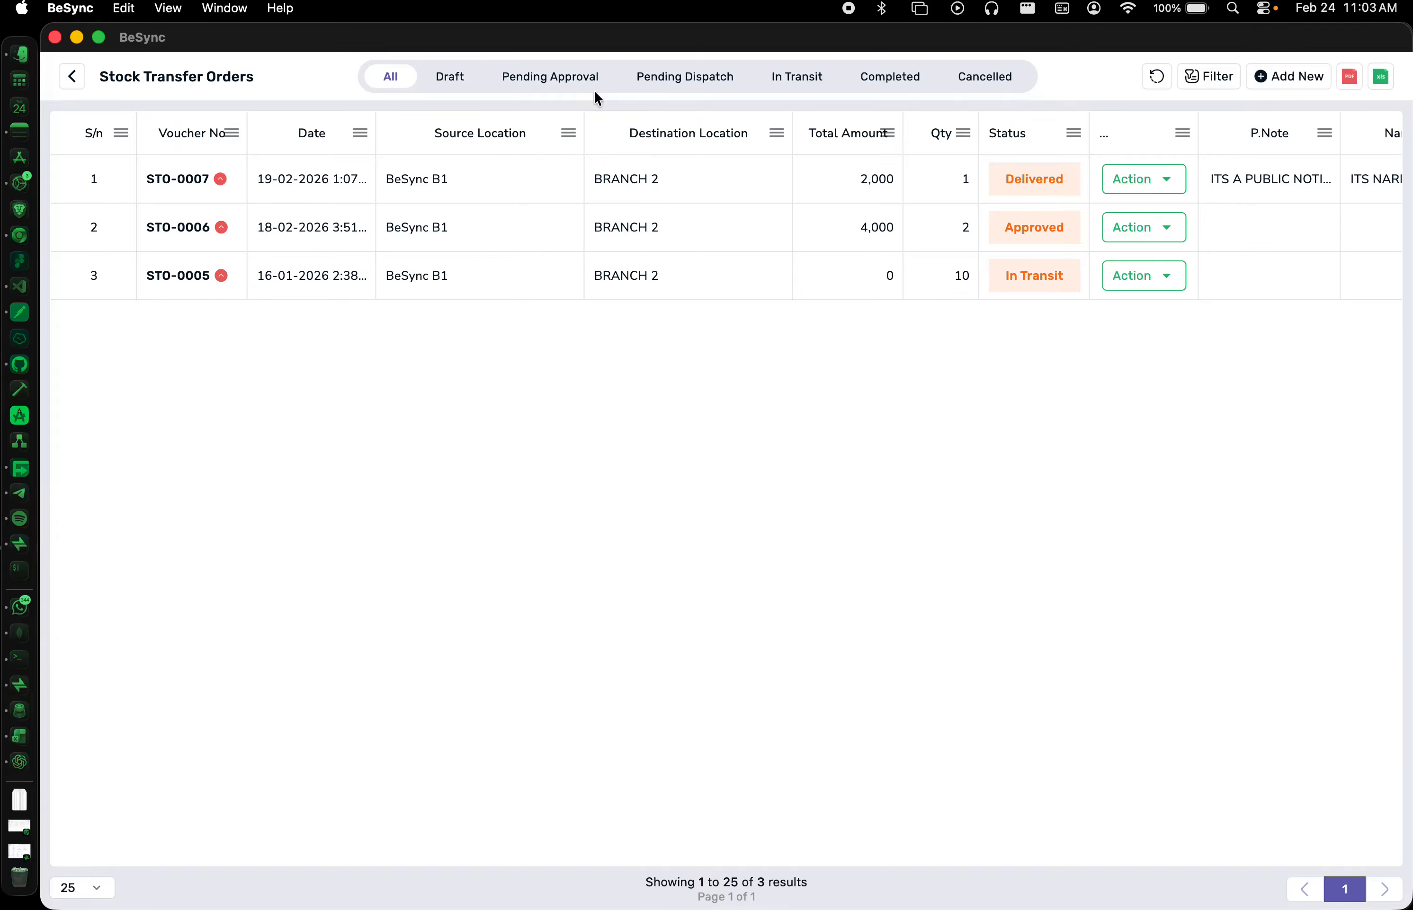
click(1198, 75)
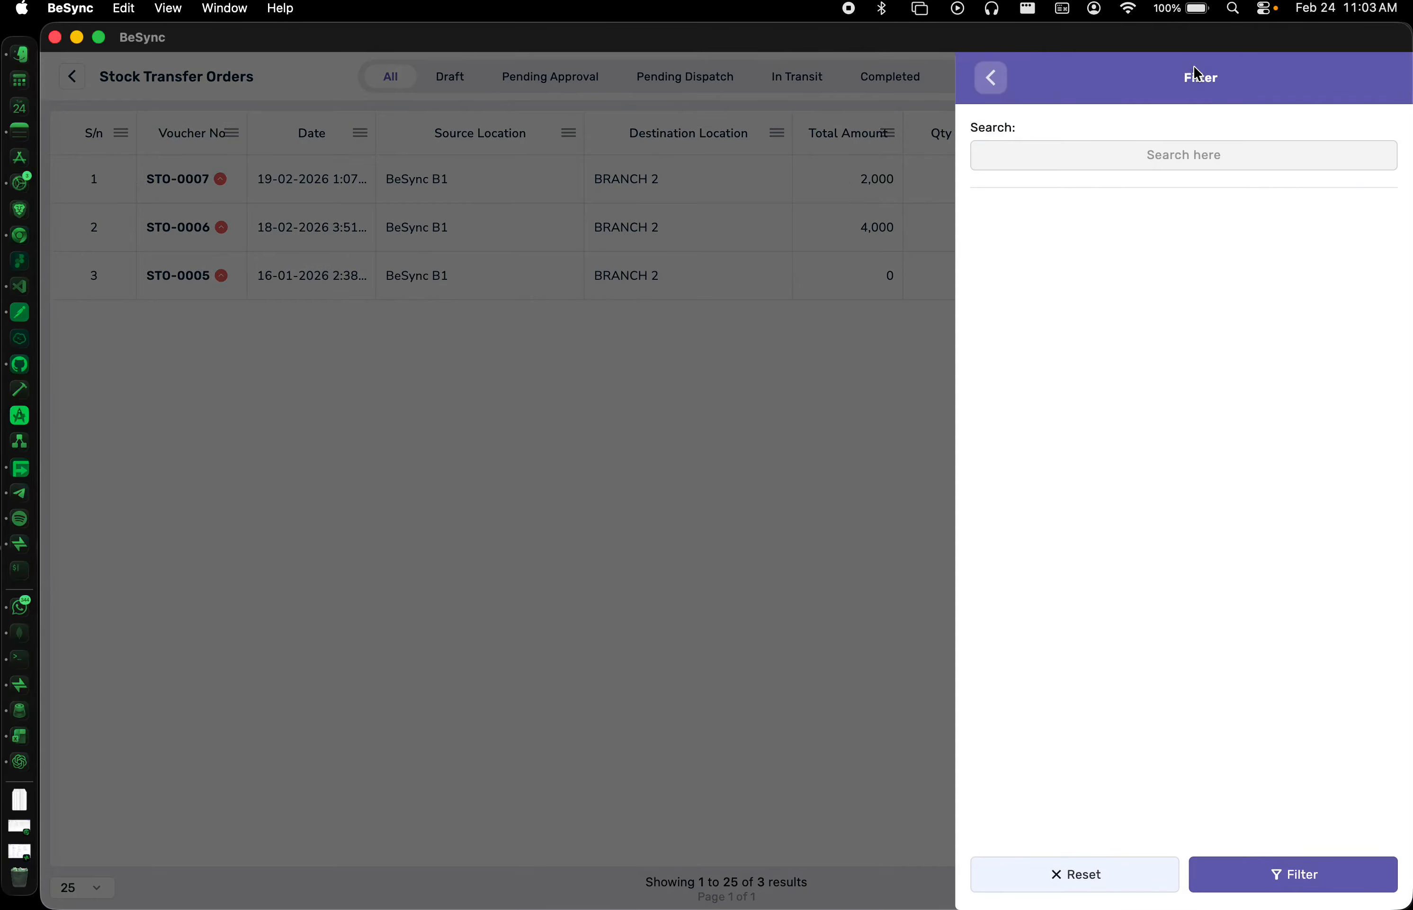
click(997, 82)
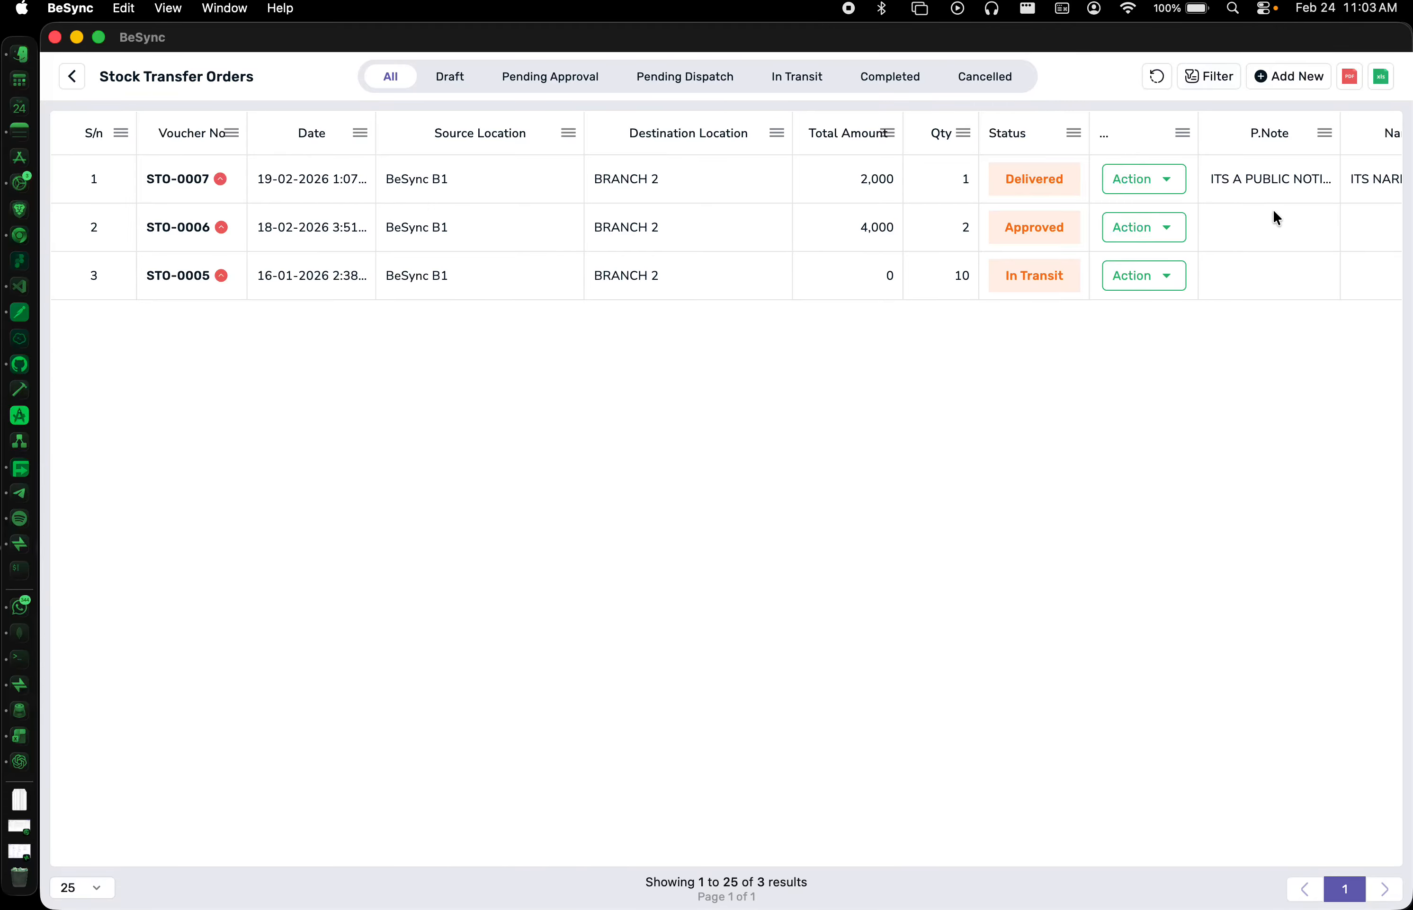
- Export the stock transfer orders to Excel, close the exported workbook, and return to BeSync
click(1374, 83)
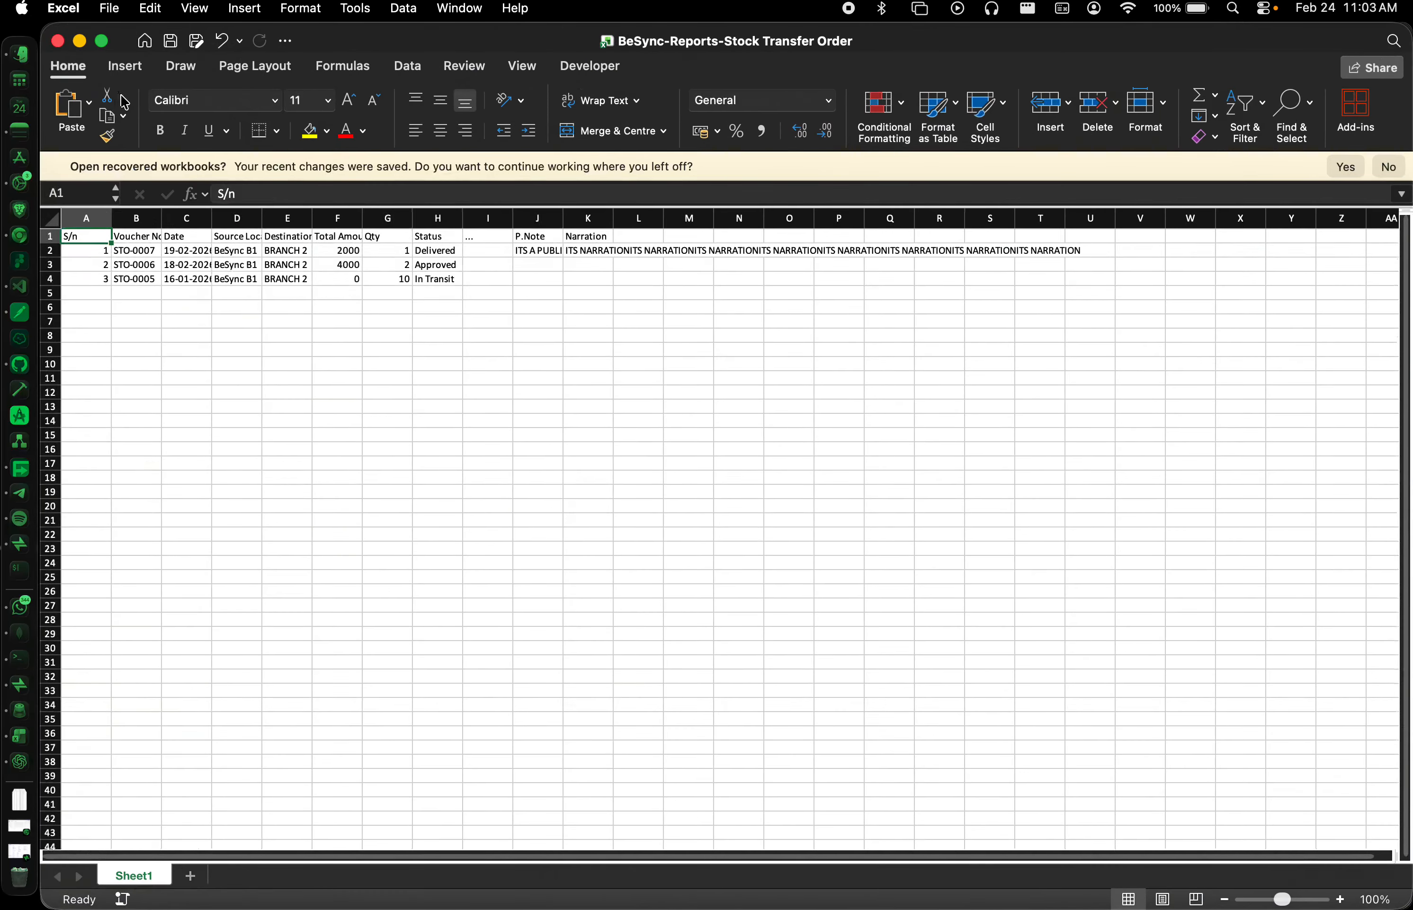
click(56, 40)
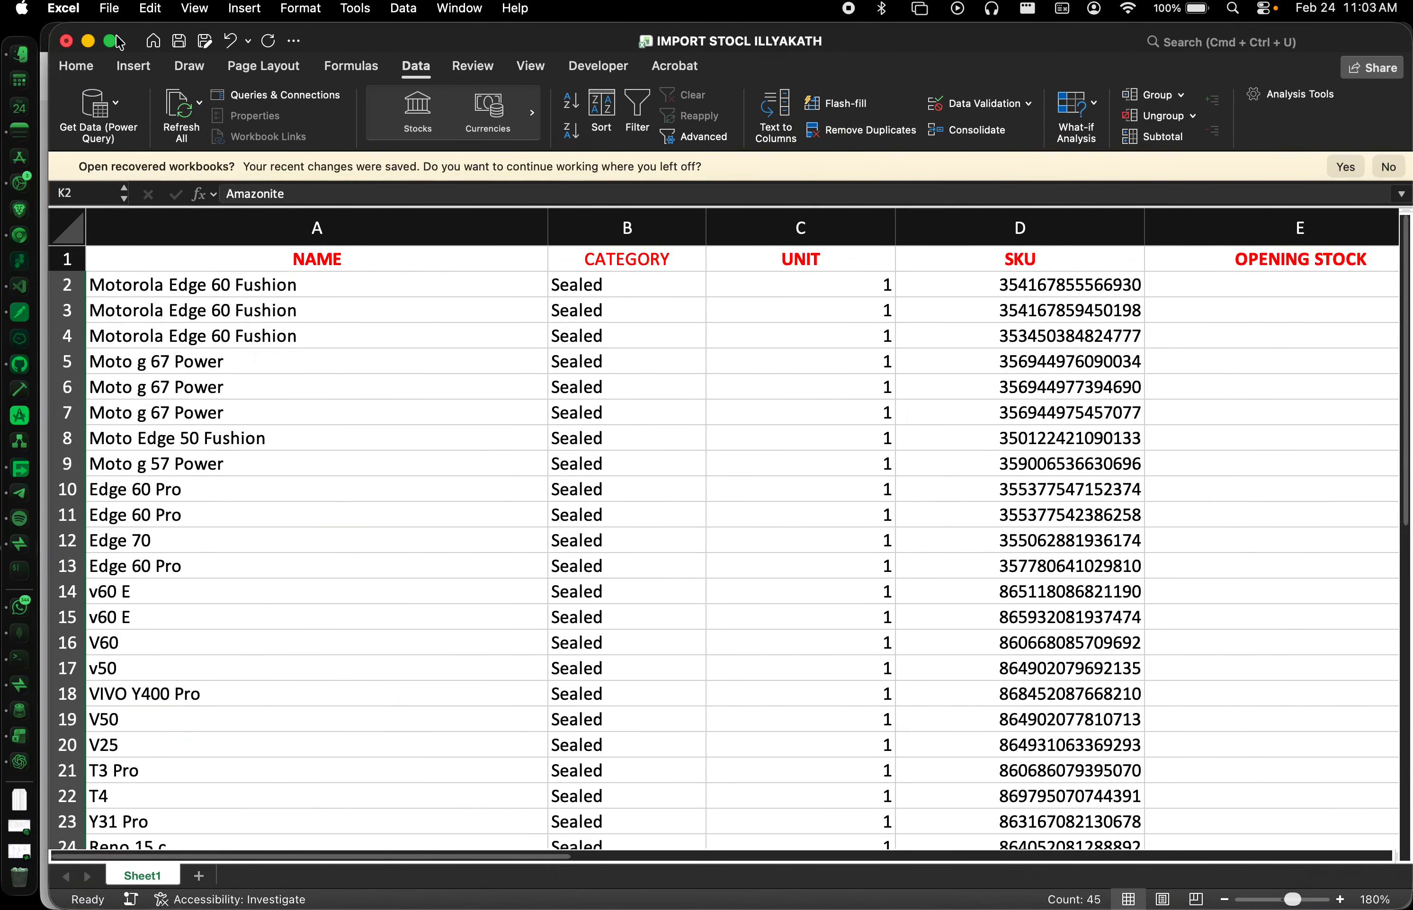
click(88, 40)
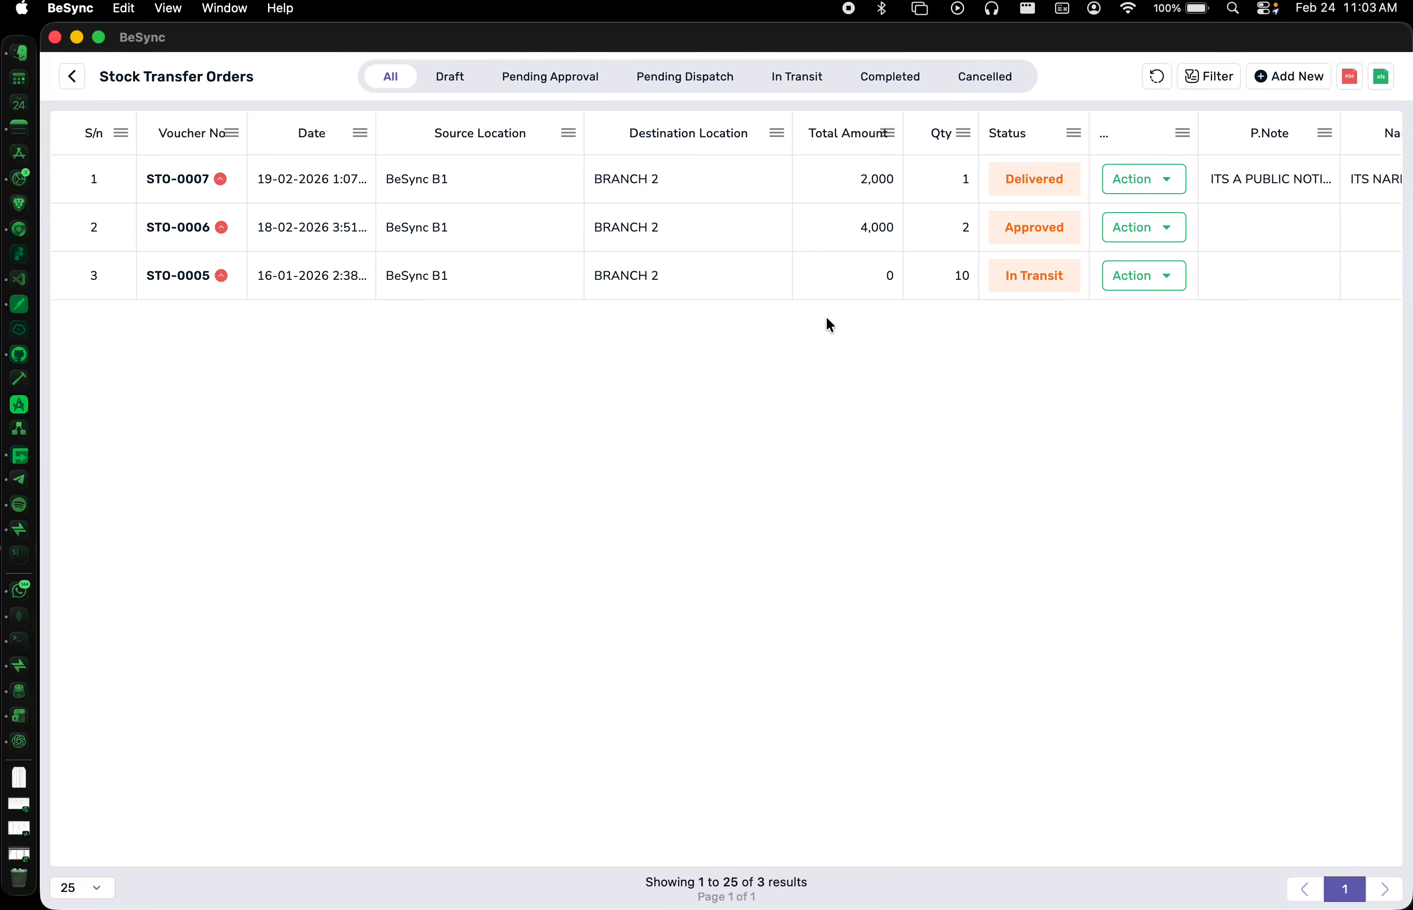
- Start a new stock transfer order from source location BeSync B1 to destination BRANCH 2
click(1298, 83)
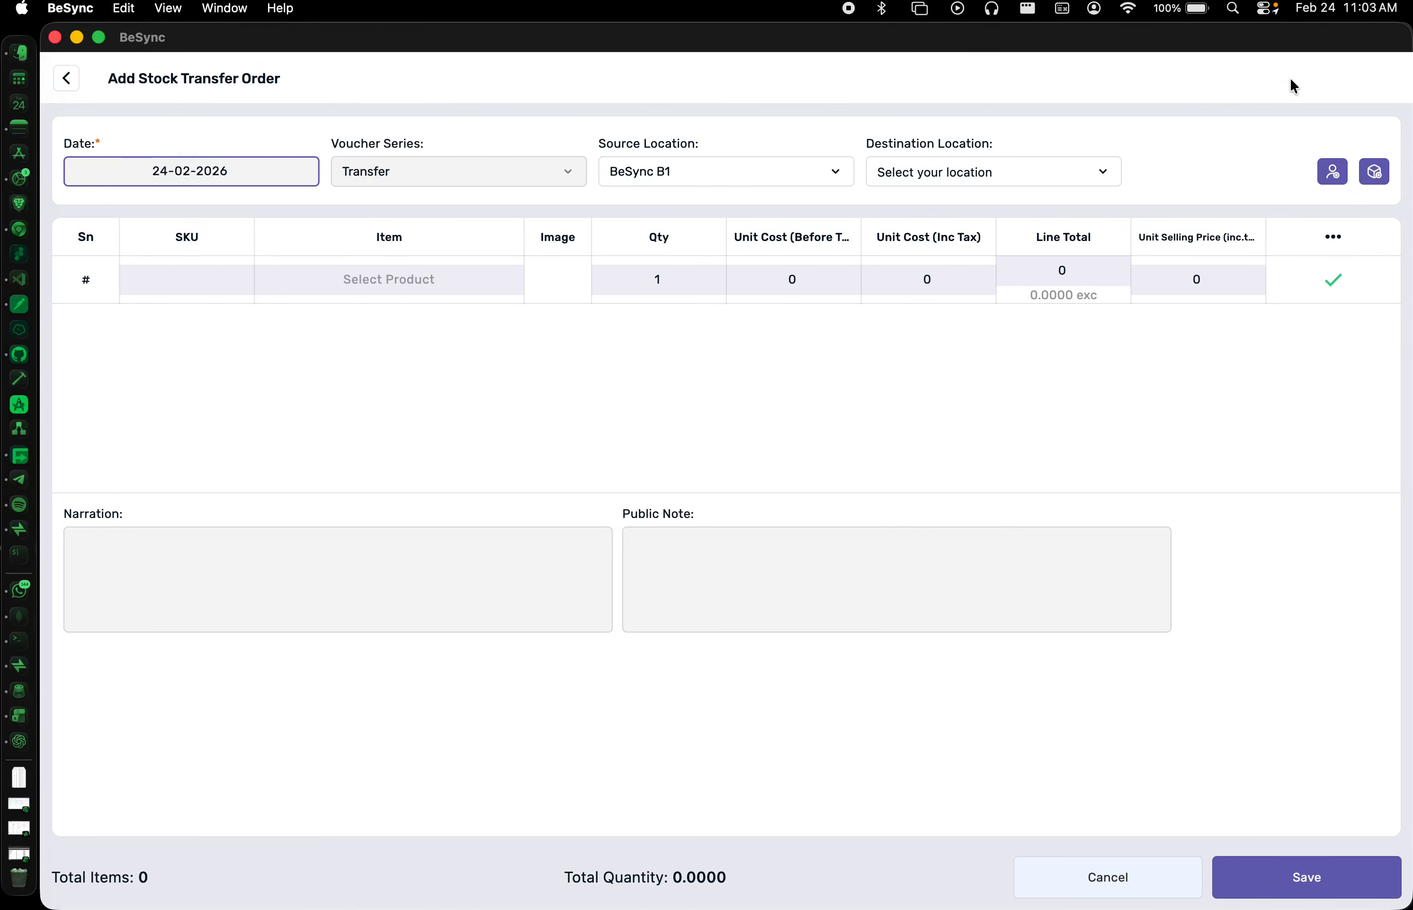
click(818, 176)
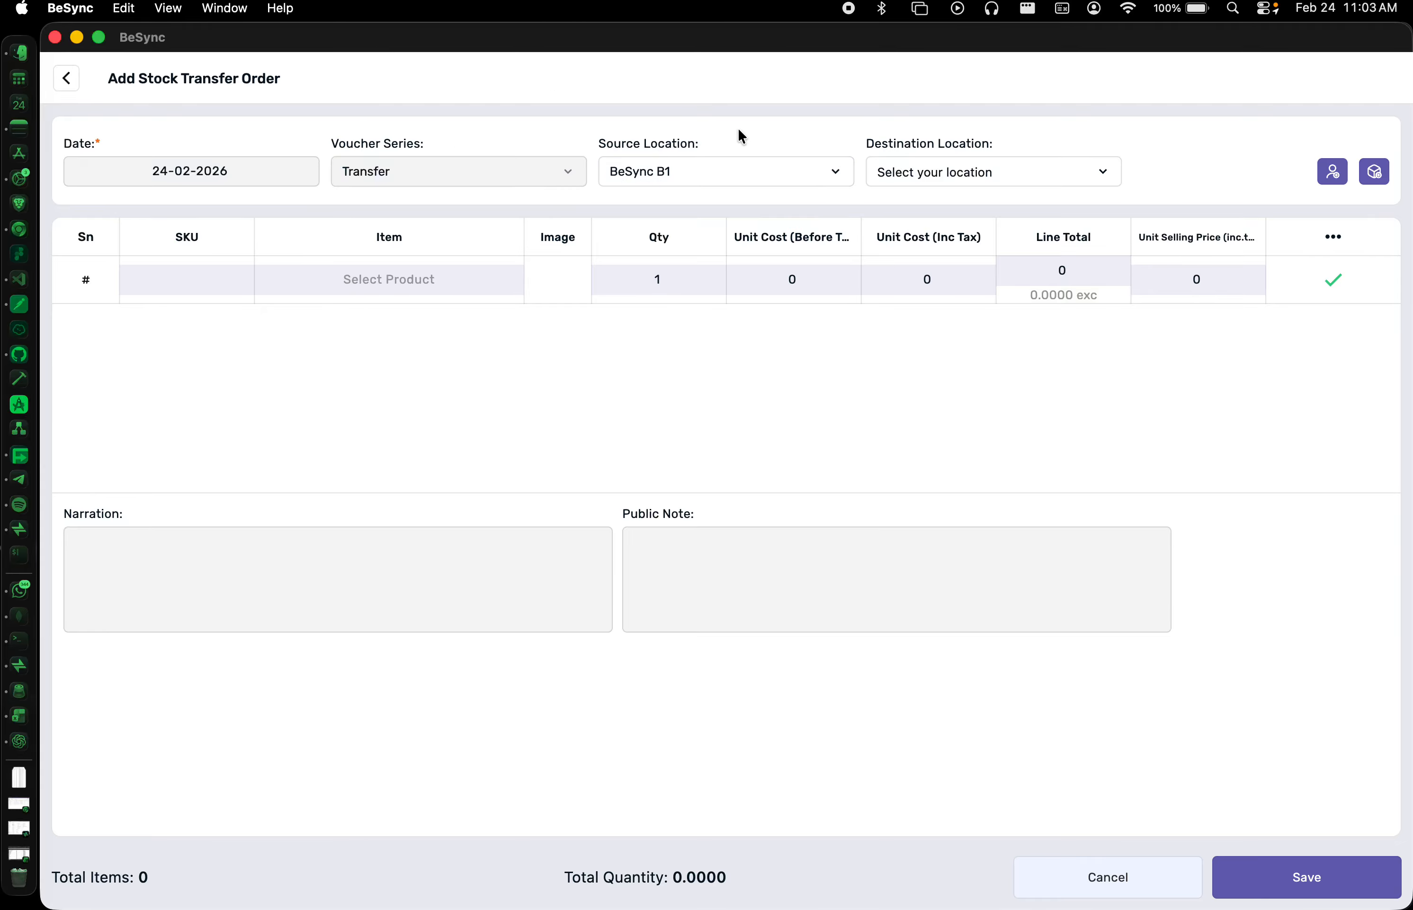
click(904, 173)
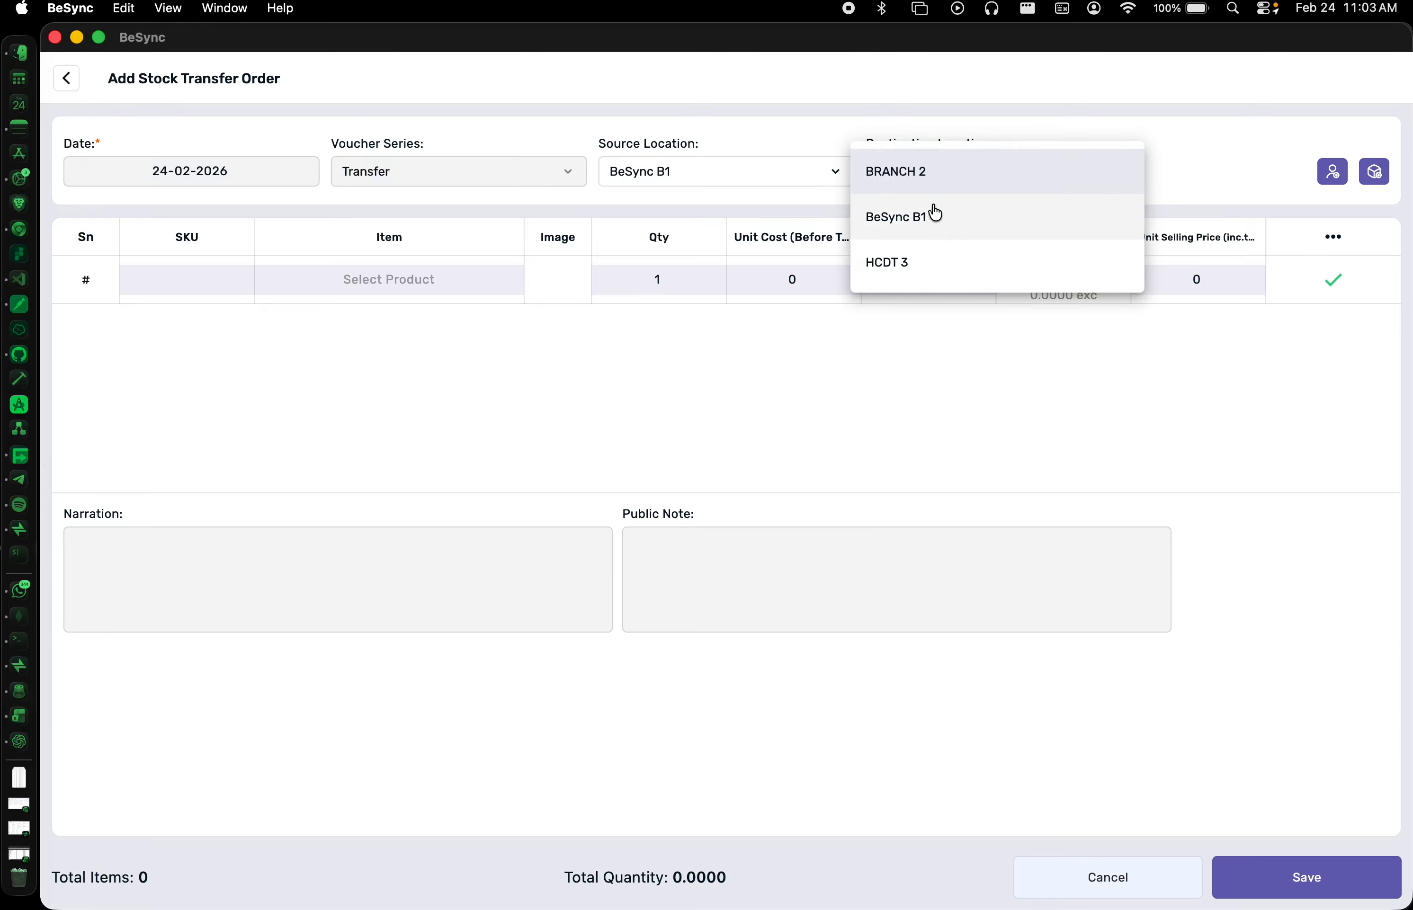
click(960, 177)
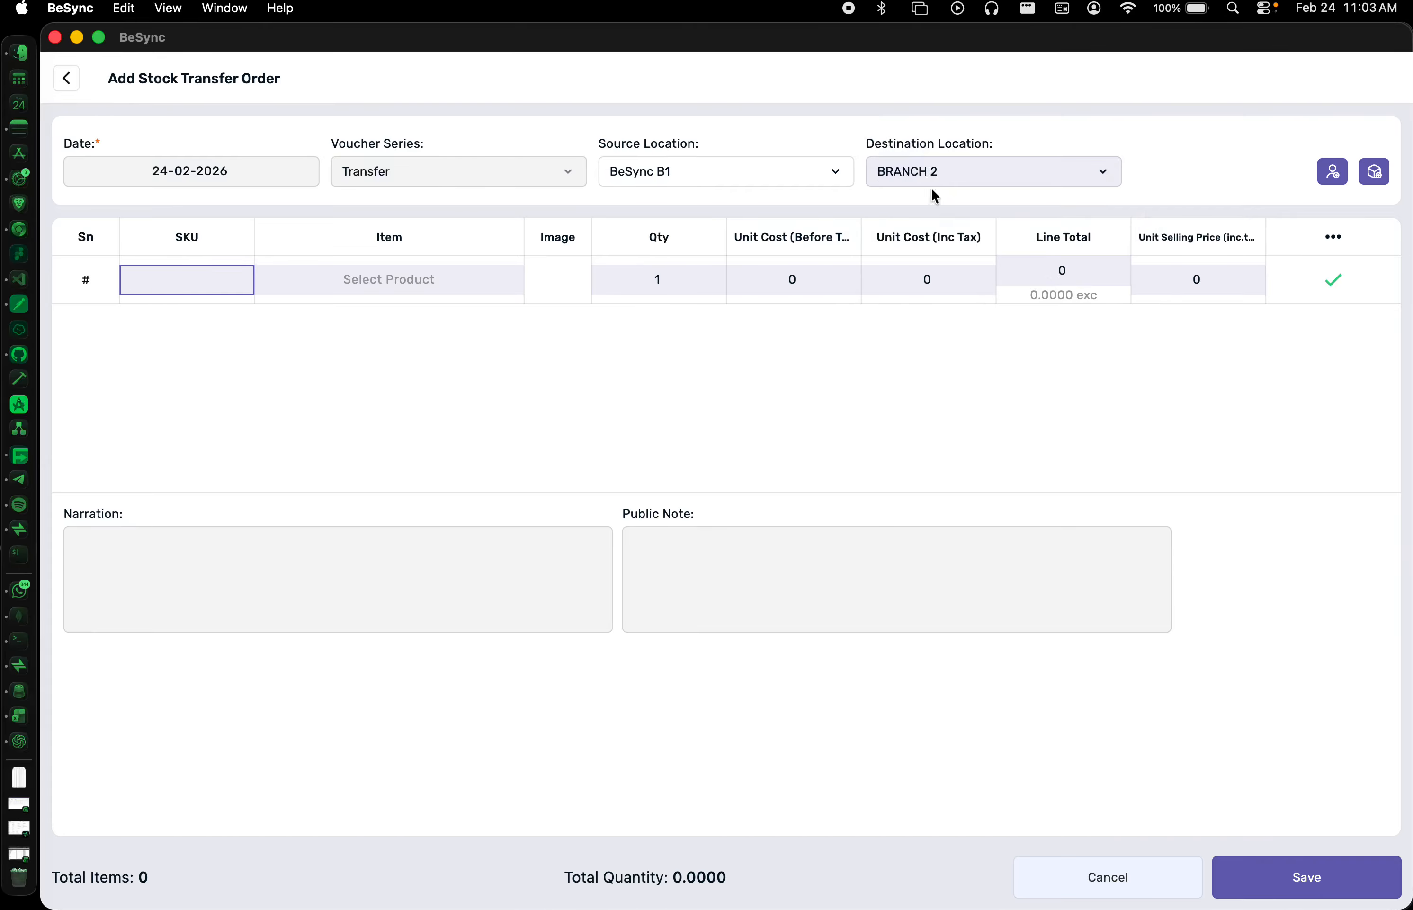
- Choose FOXIN WIRELESS HEADPHONE PLAY as the first item of the transfer with a quantity of 1
click(460, 288)
click(214, 274)
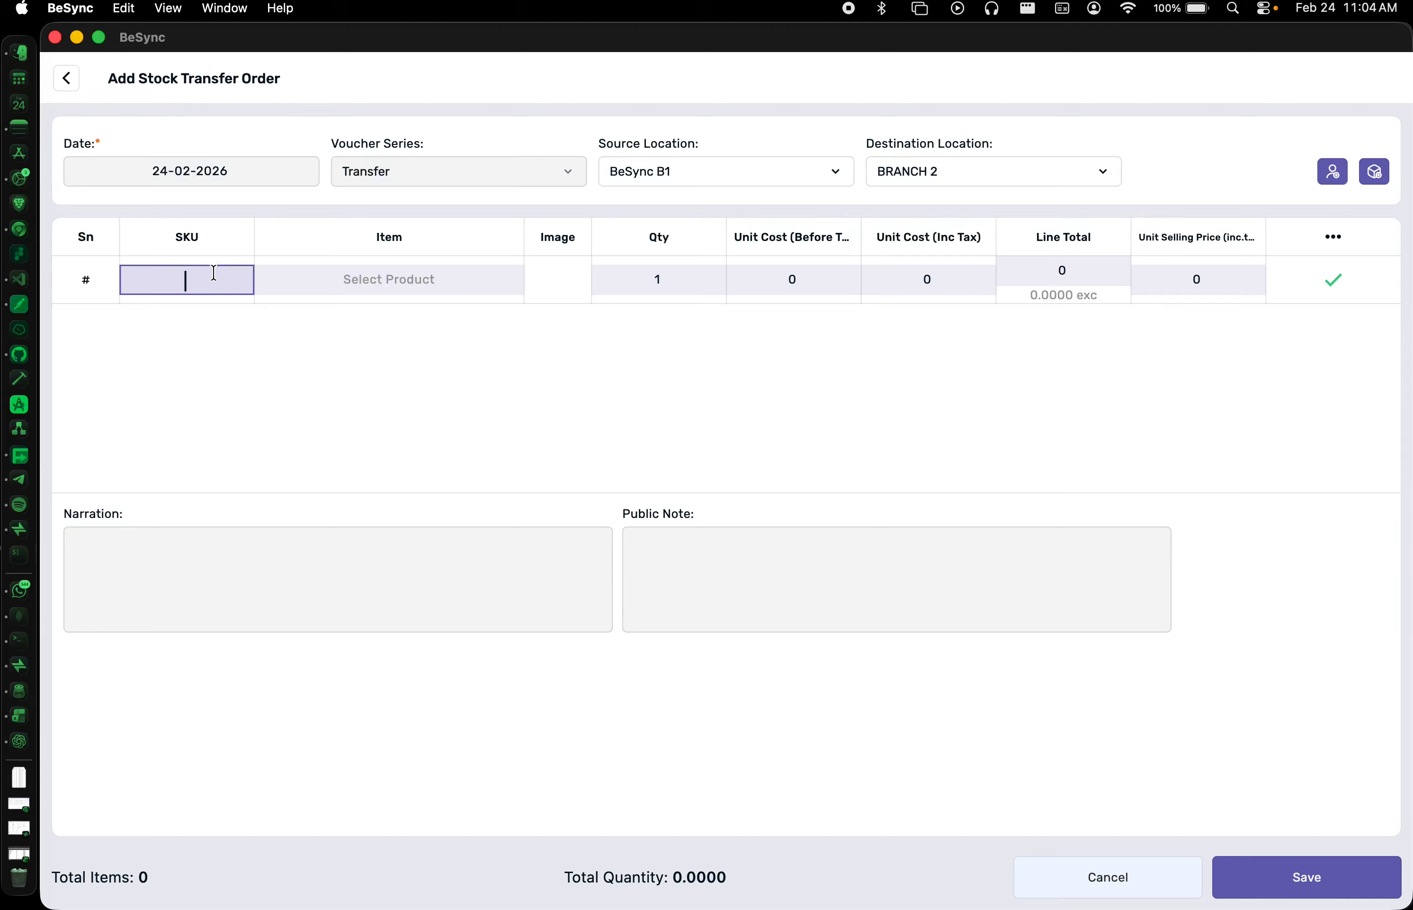
click(355, 275)
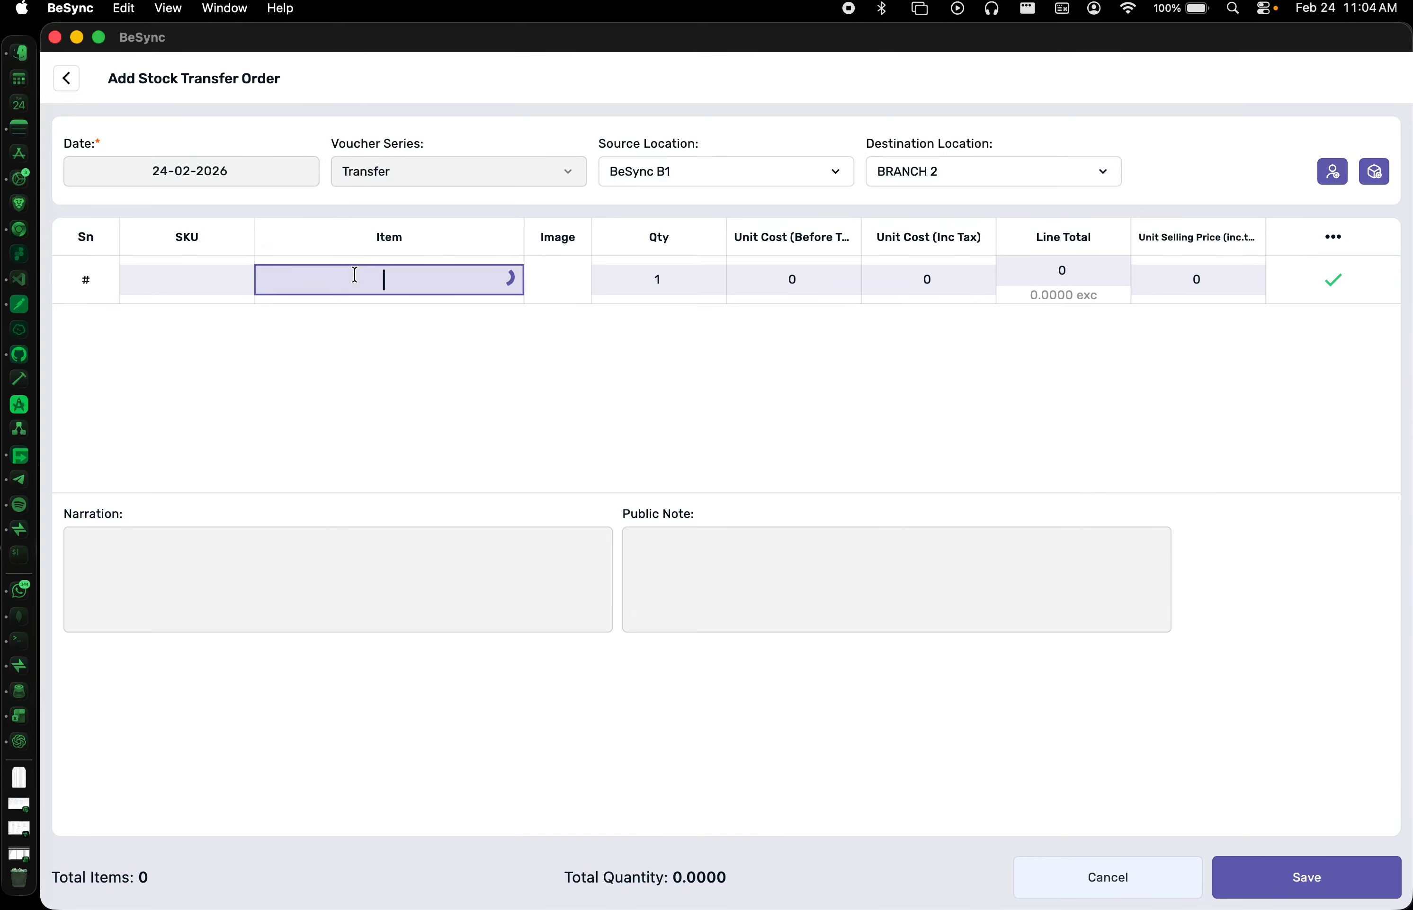
scroll(396, 402, down, 3)
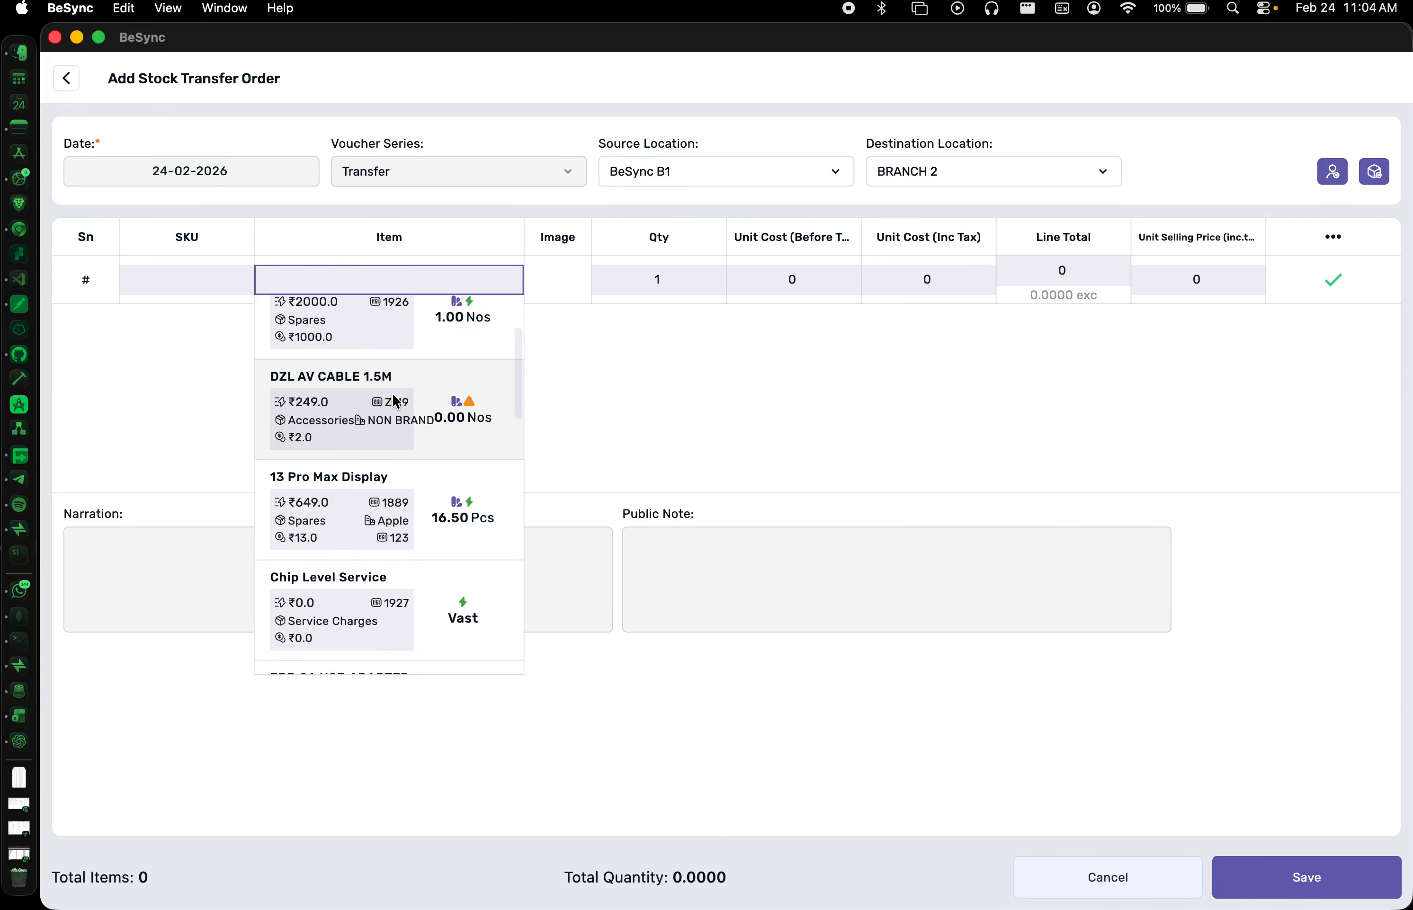
scroll(396, 403, down, 2)
scroll(388, 465, down, 4)
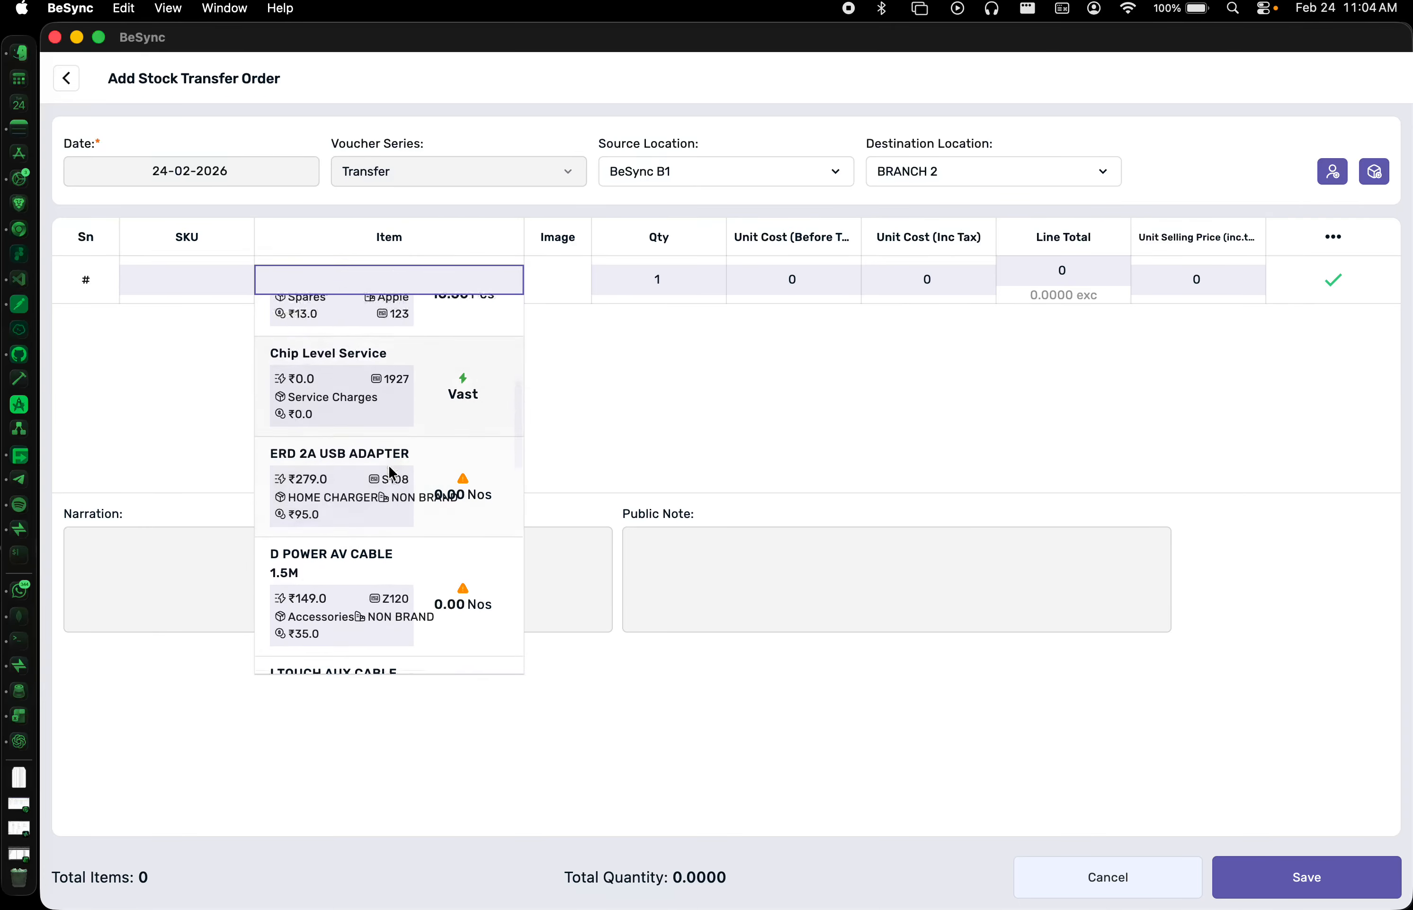
scroll(392, 474, down, 6)
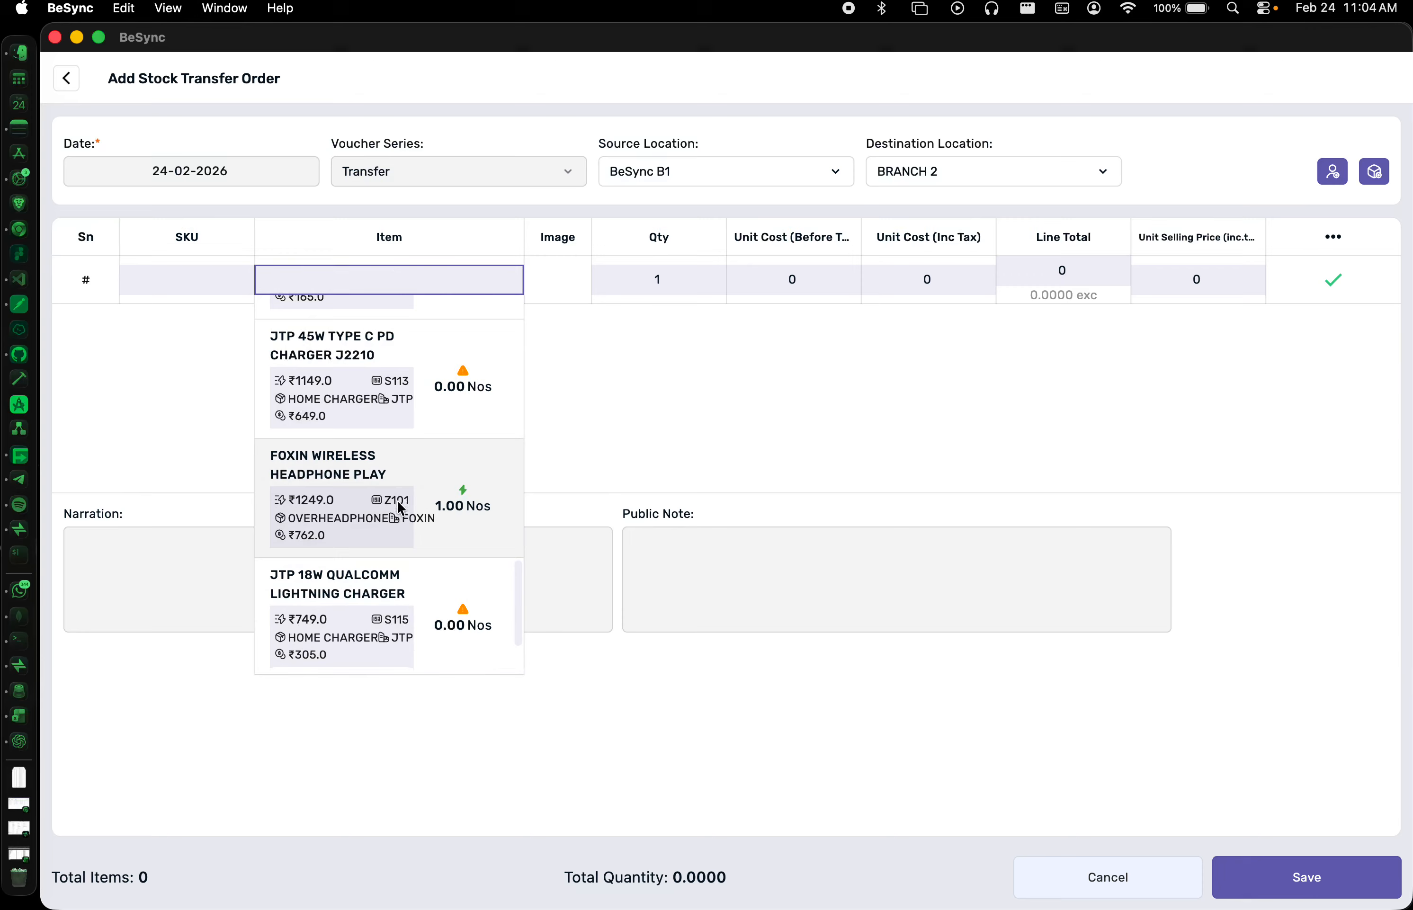
click(409, 506)
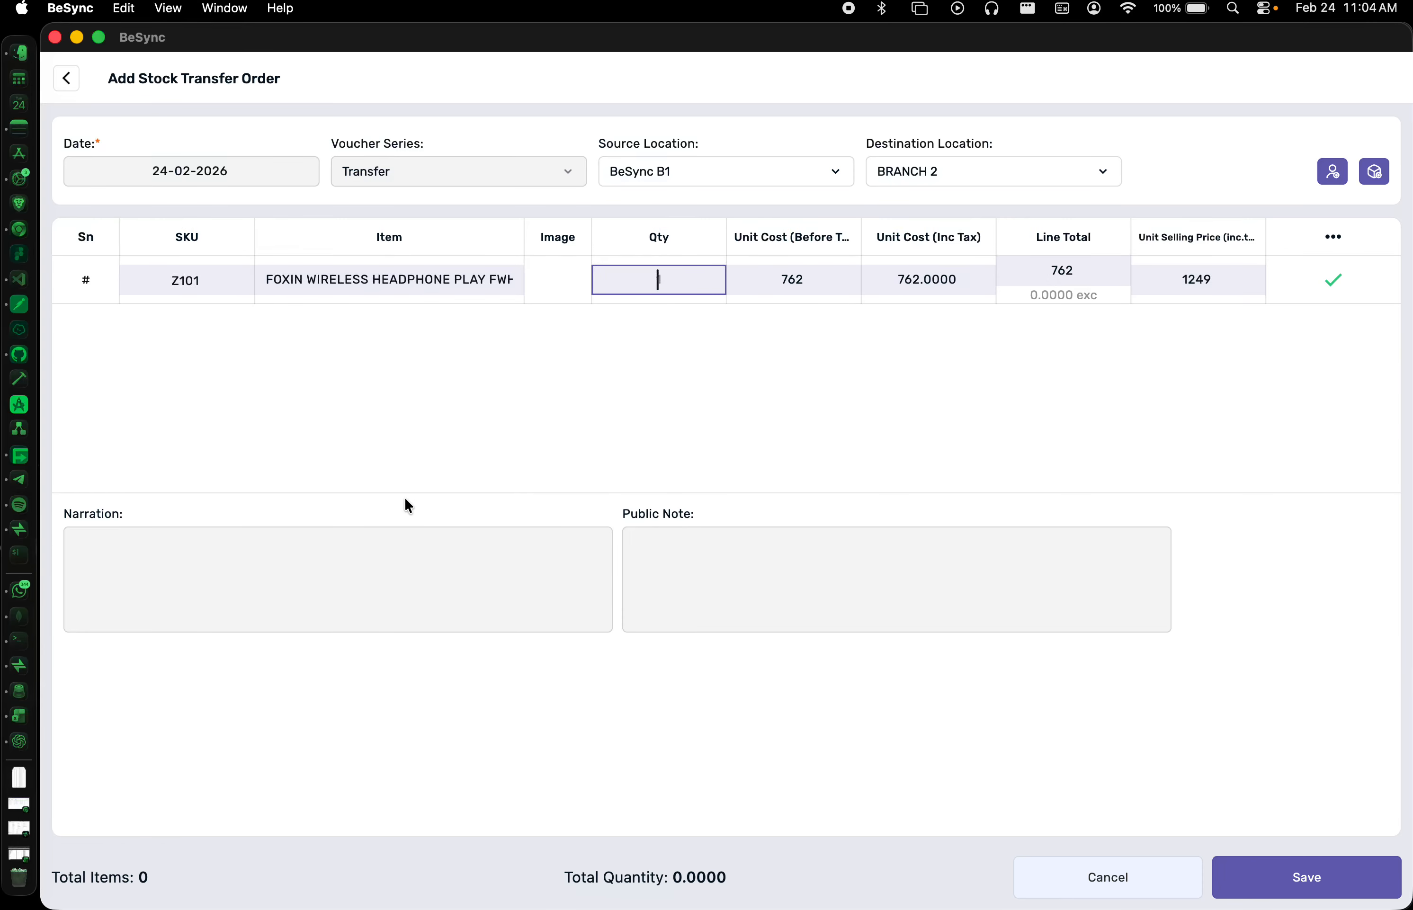
text(1)
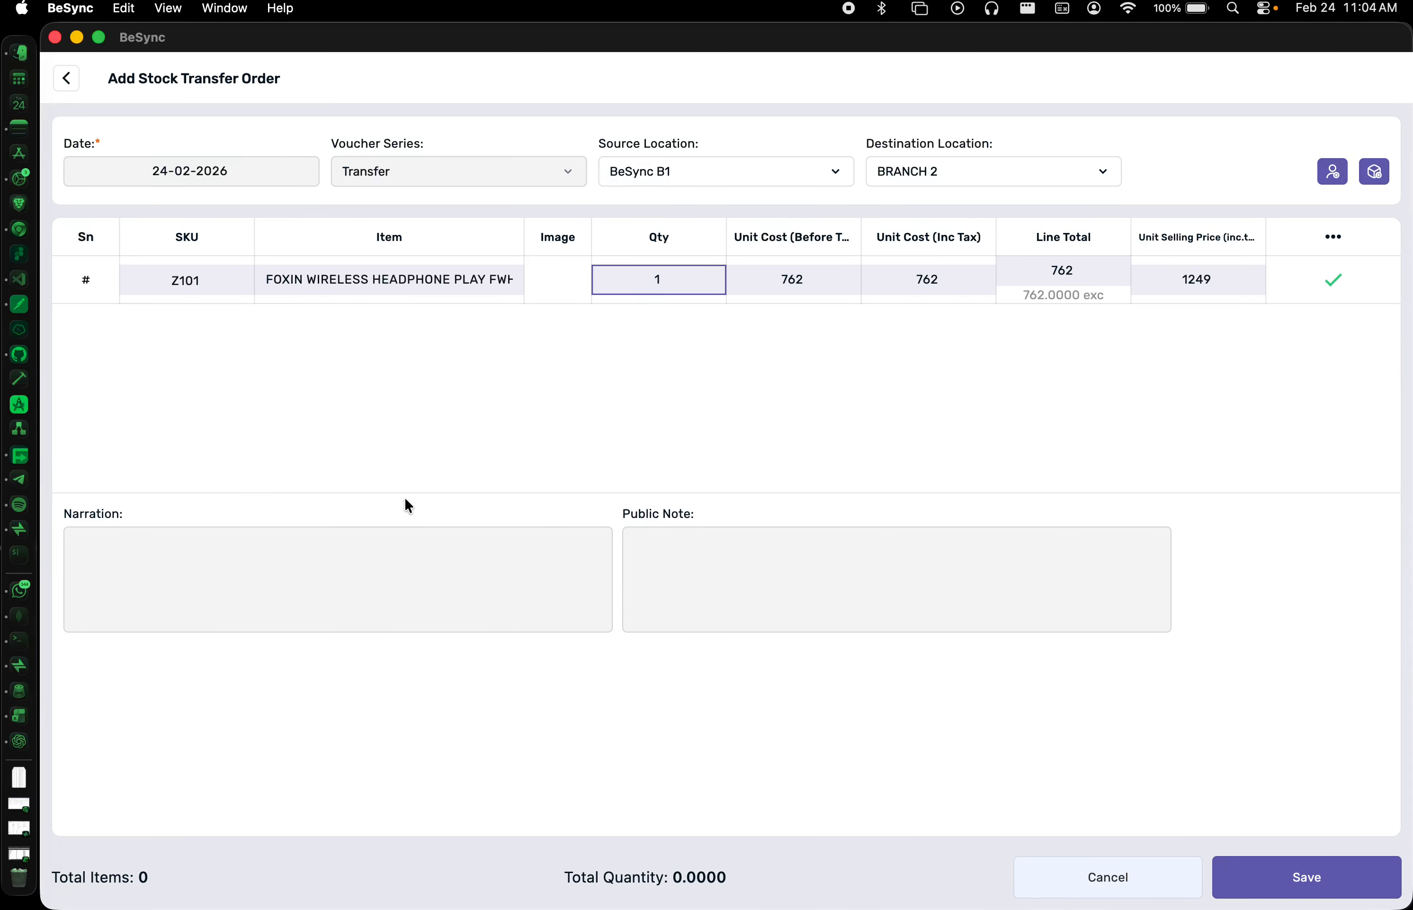
- Add the headphone line by setting the consumption of batch Z101-1 to 1 and saving the batch entry
key(Return)
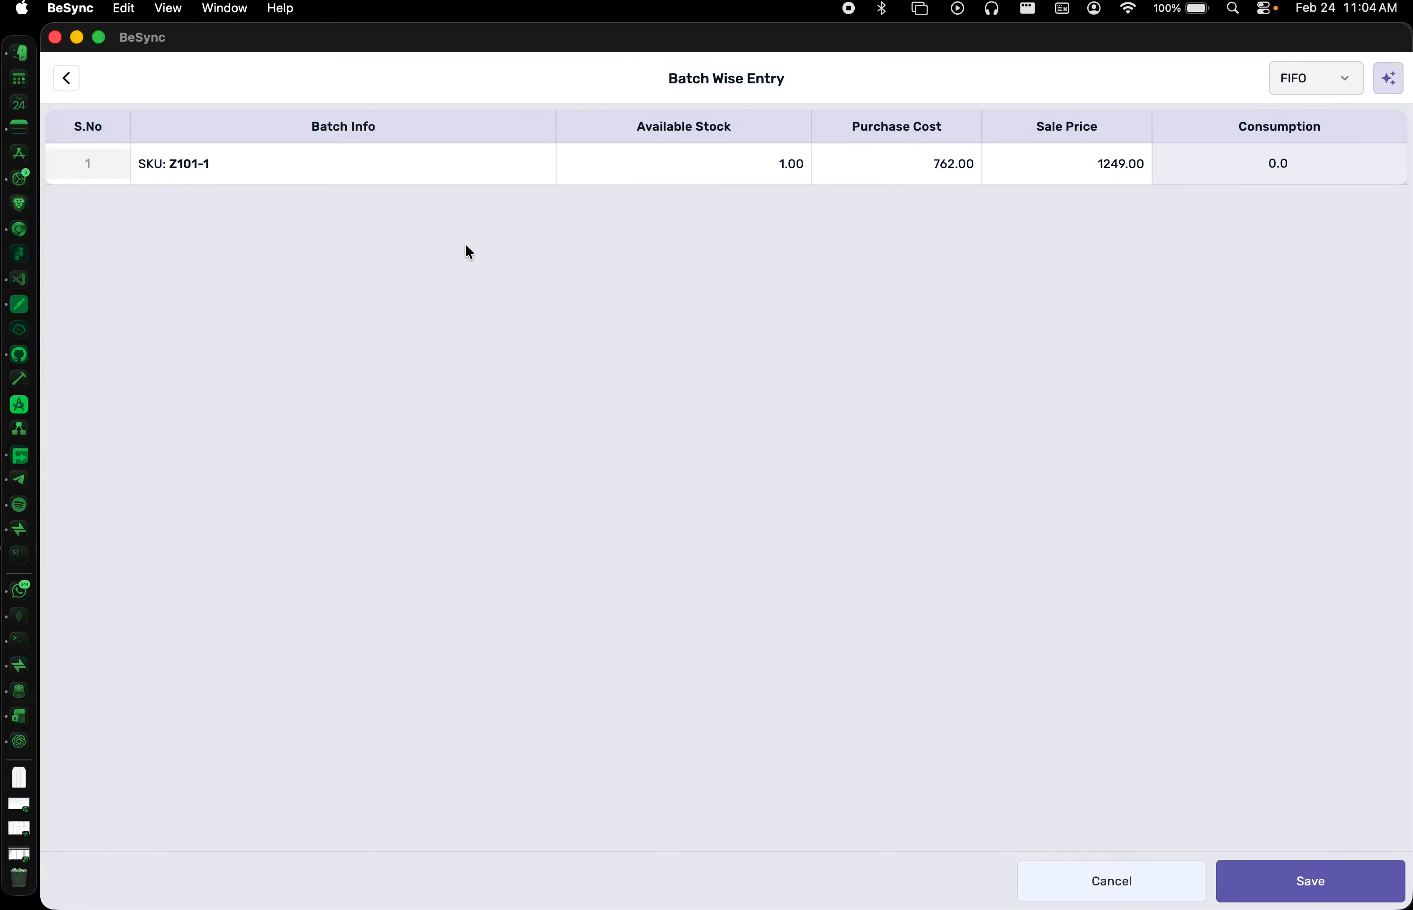
click(1289, 162)
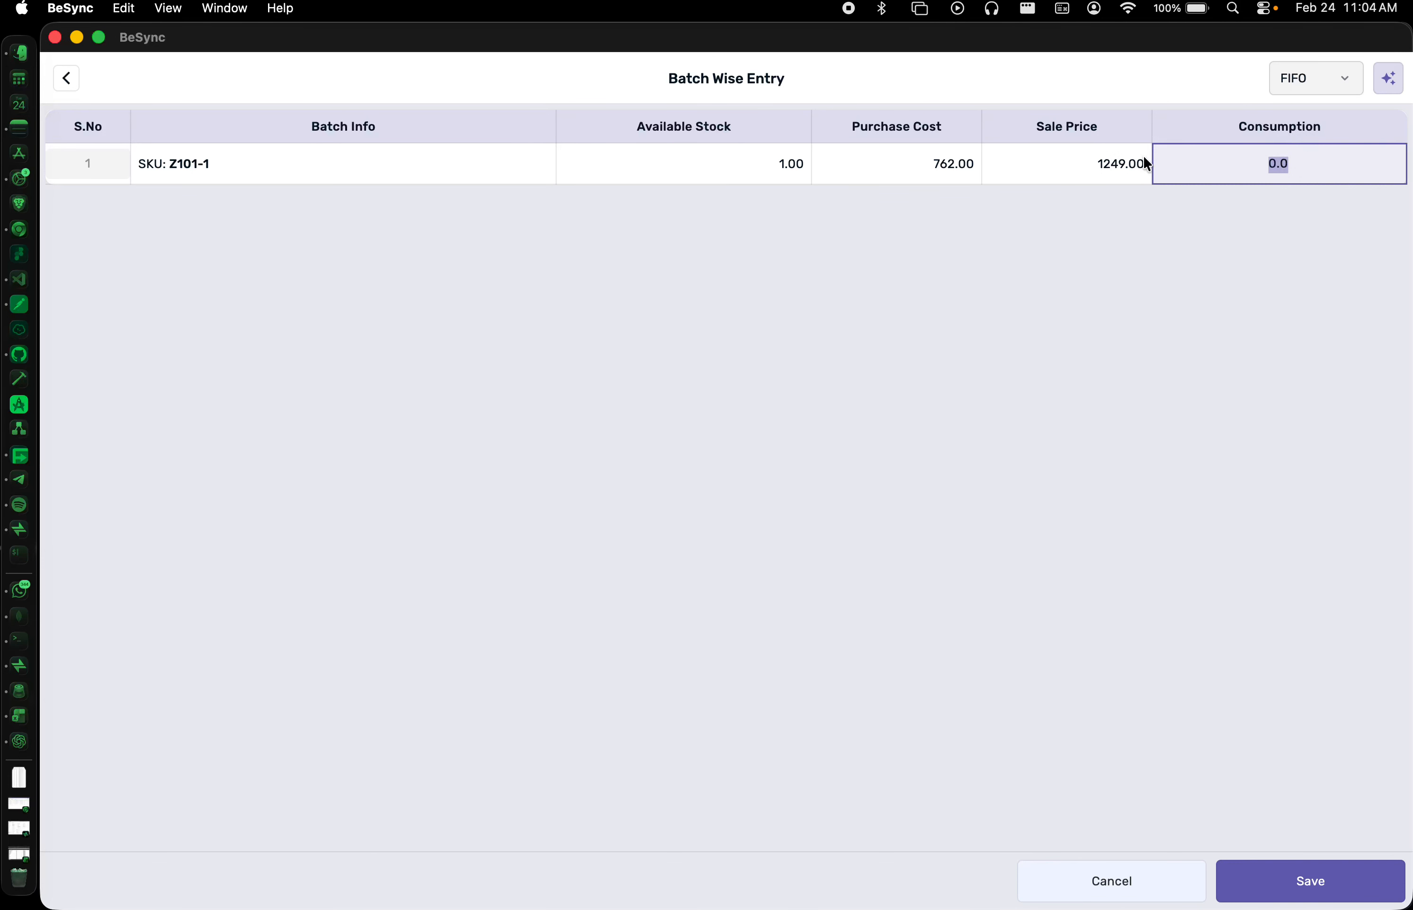
text(1)
click(1301, 888)
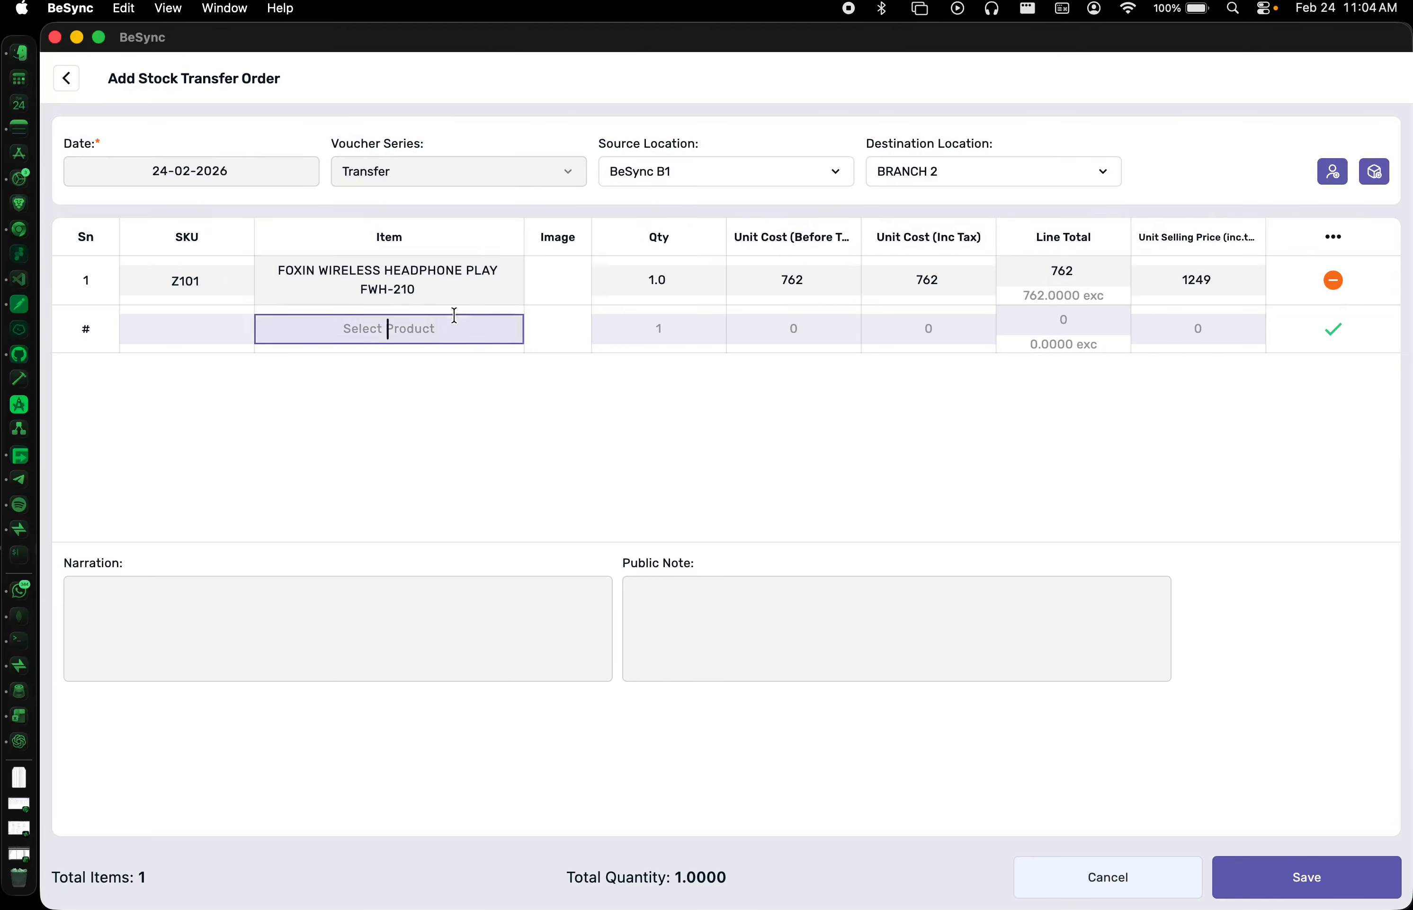
- Add JSCI Battery Tag as the second item with quantity 1, and save its batch entry with a consumption of 1
text(ba)
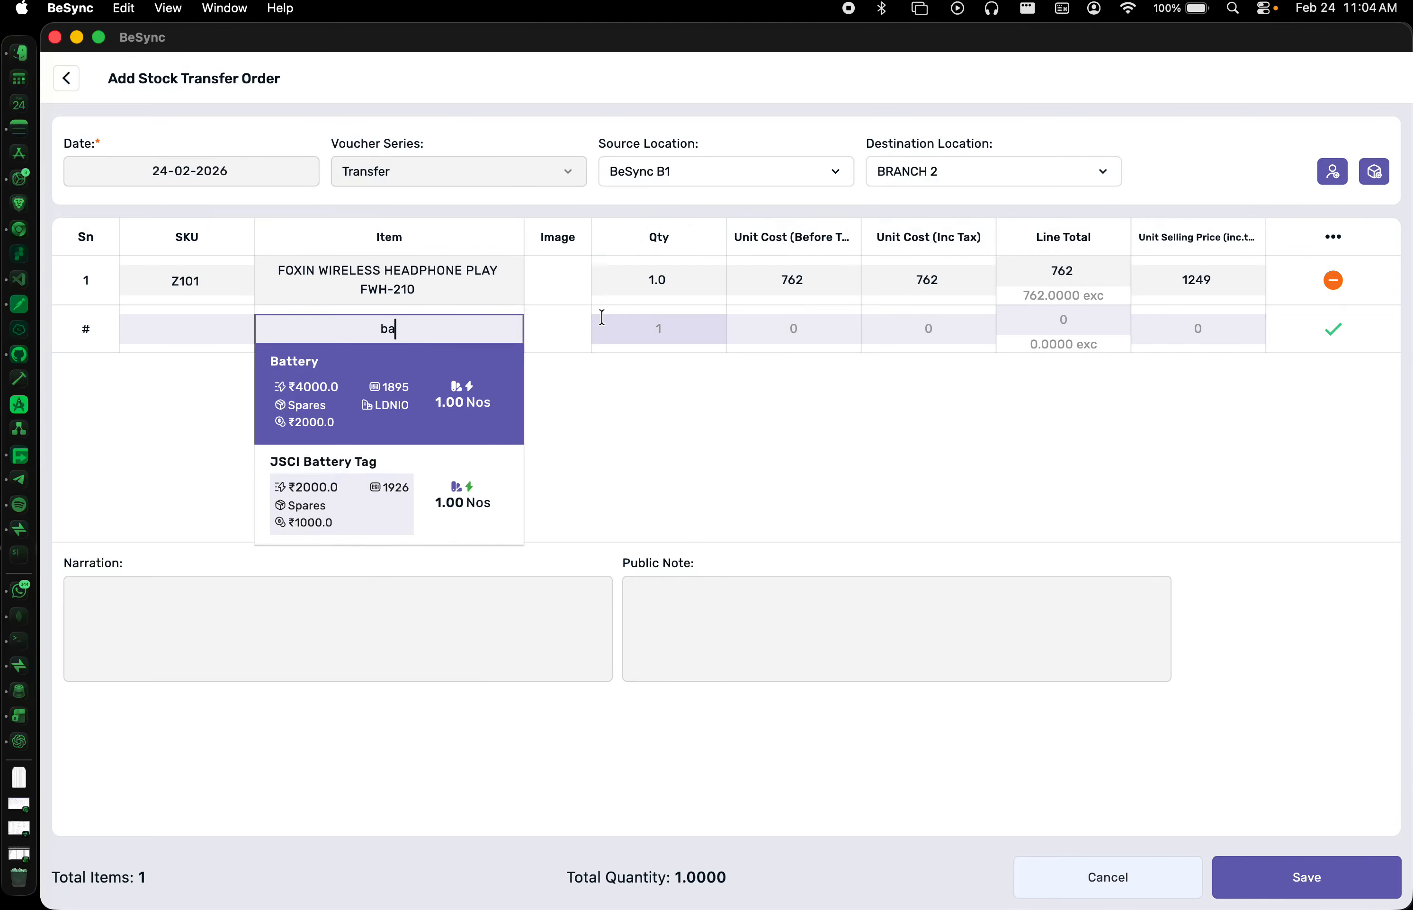
click(471, 464)
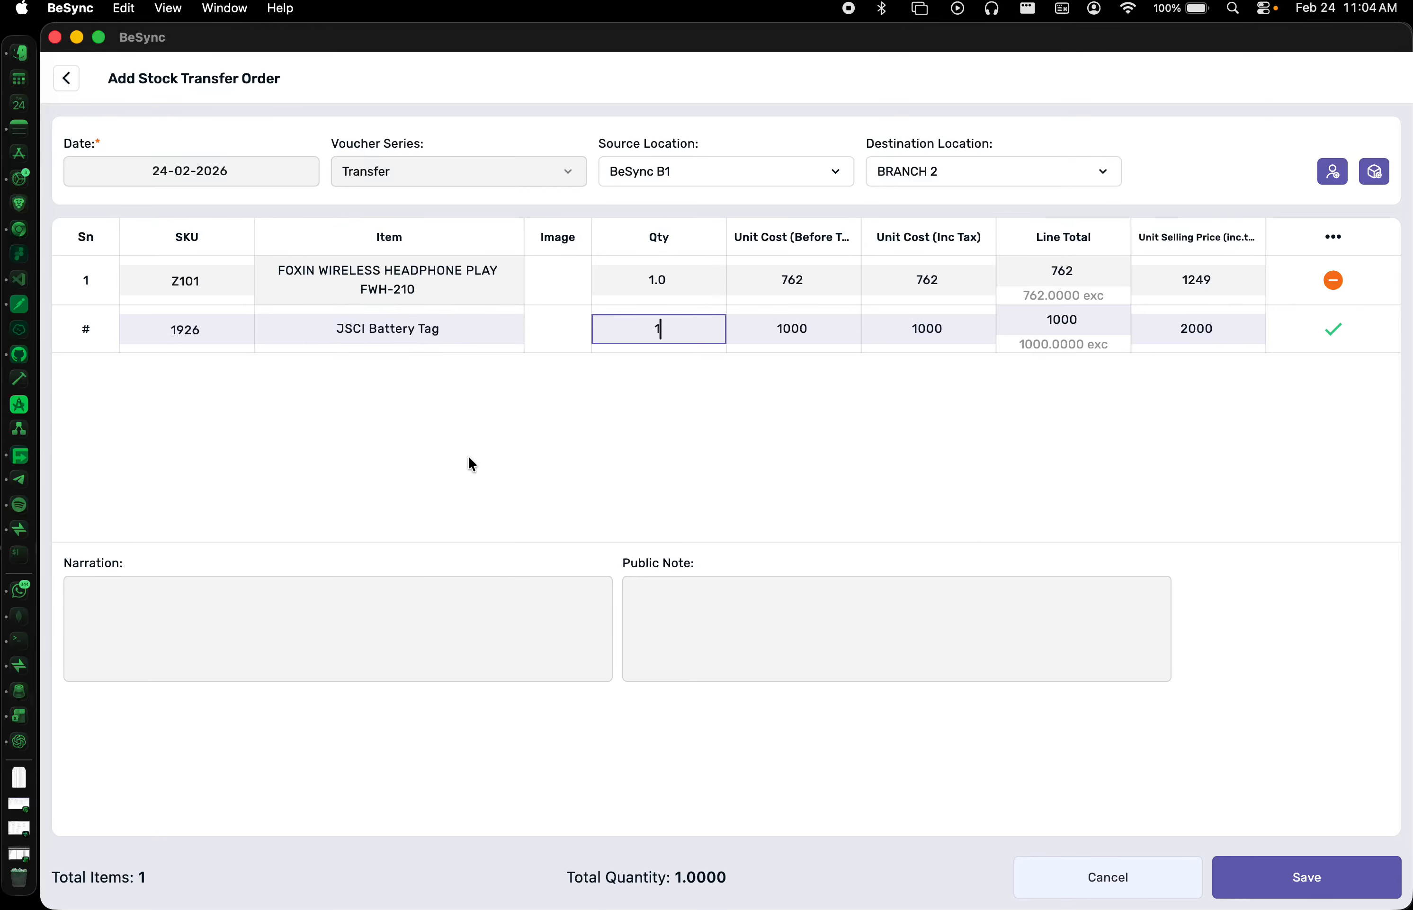
key(Return)
click(1295, 172)
text(1)
click(1254, 884)
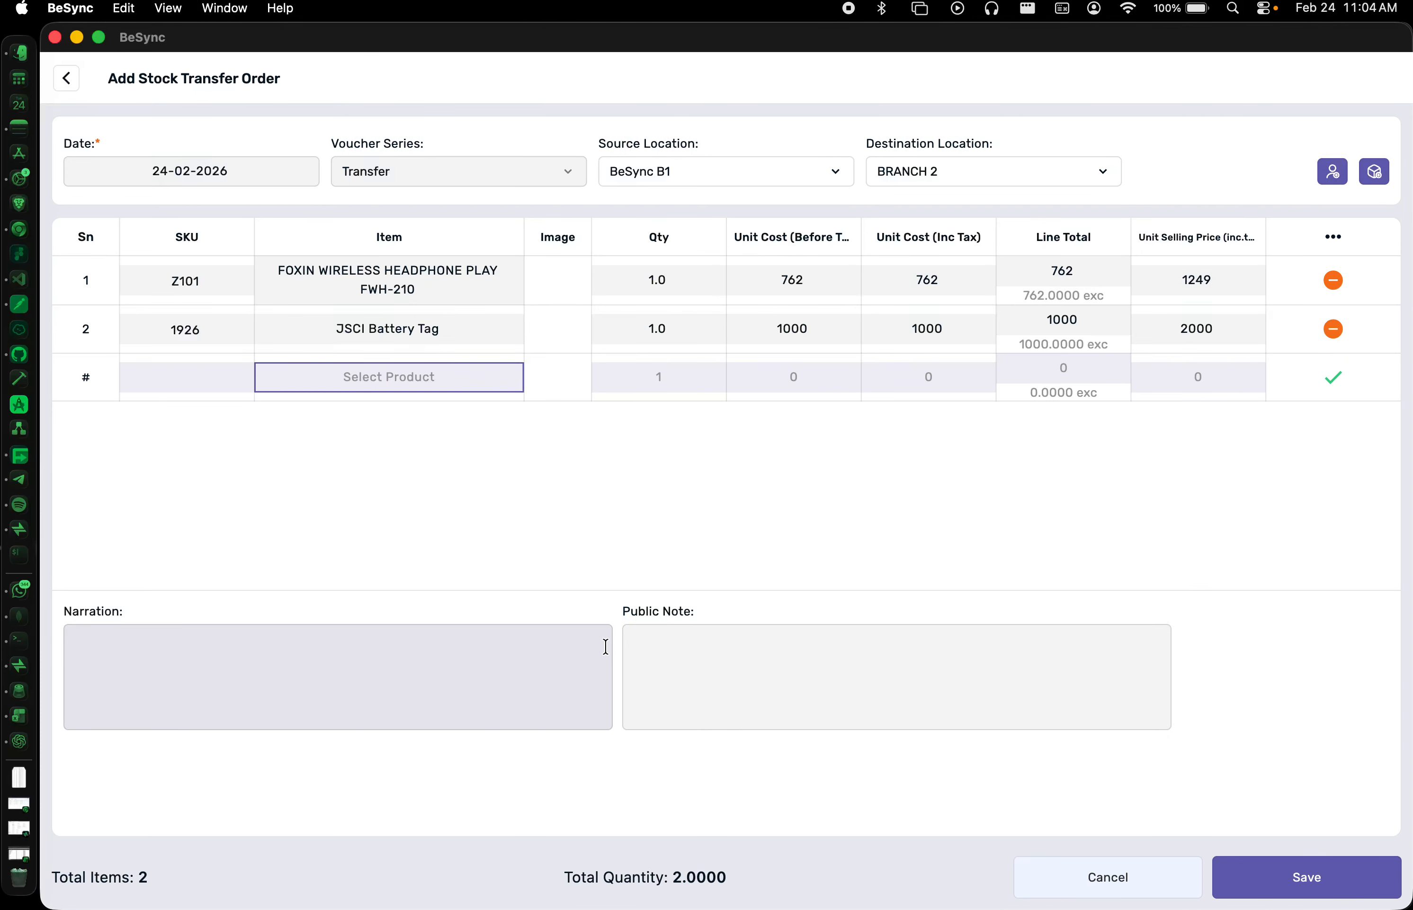
- Save the two-item transfer order as a draft with the narration left empty, and refresh the order list
click(452, 677)
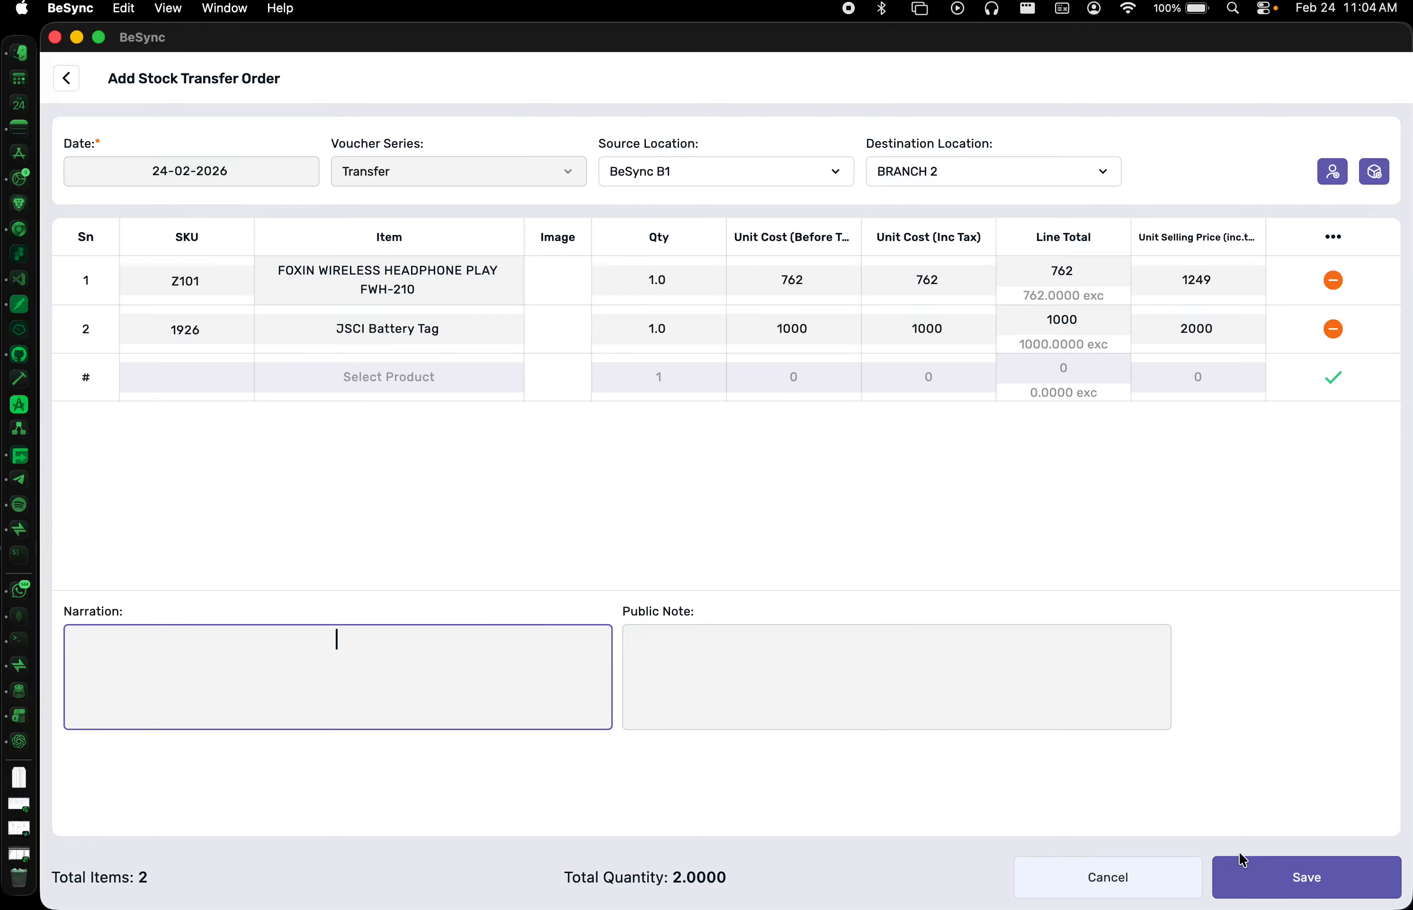
click(1247, 869)
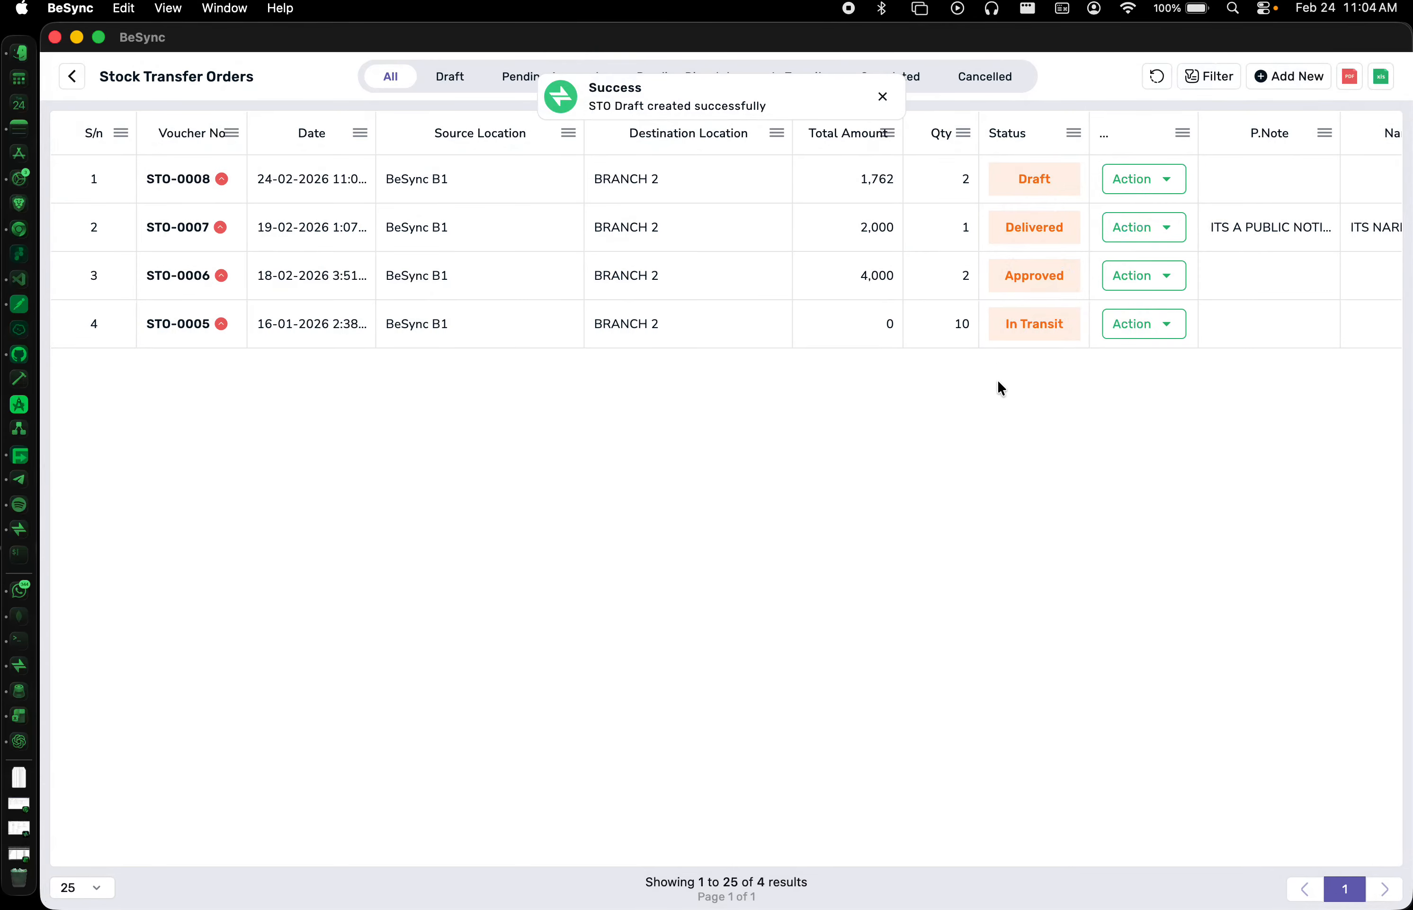
click(1158, 77)
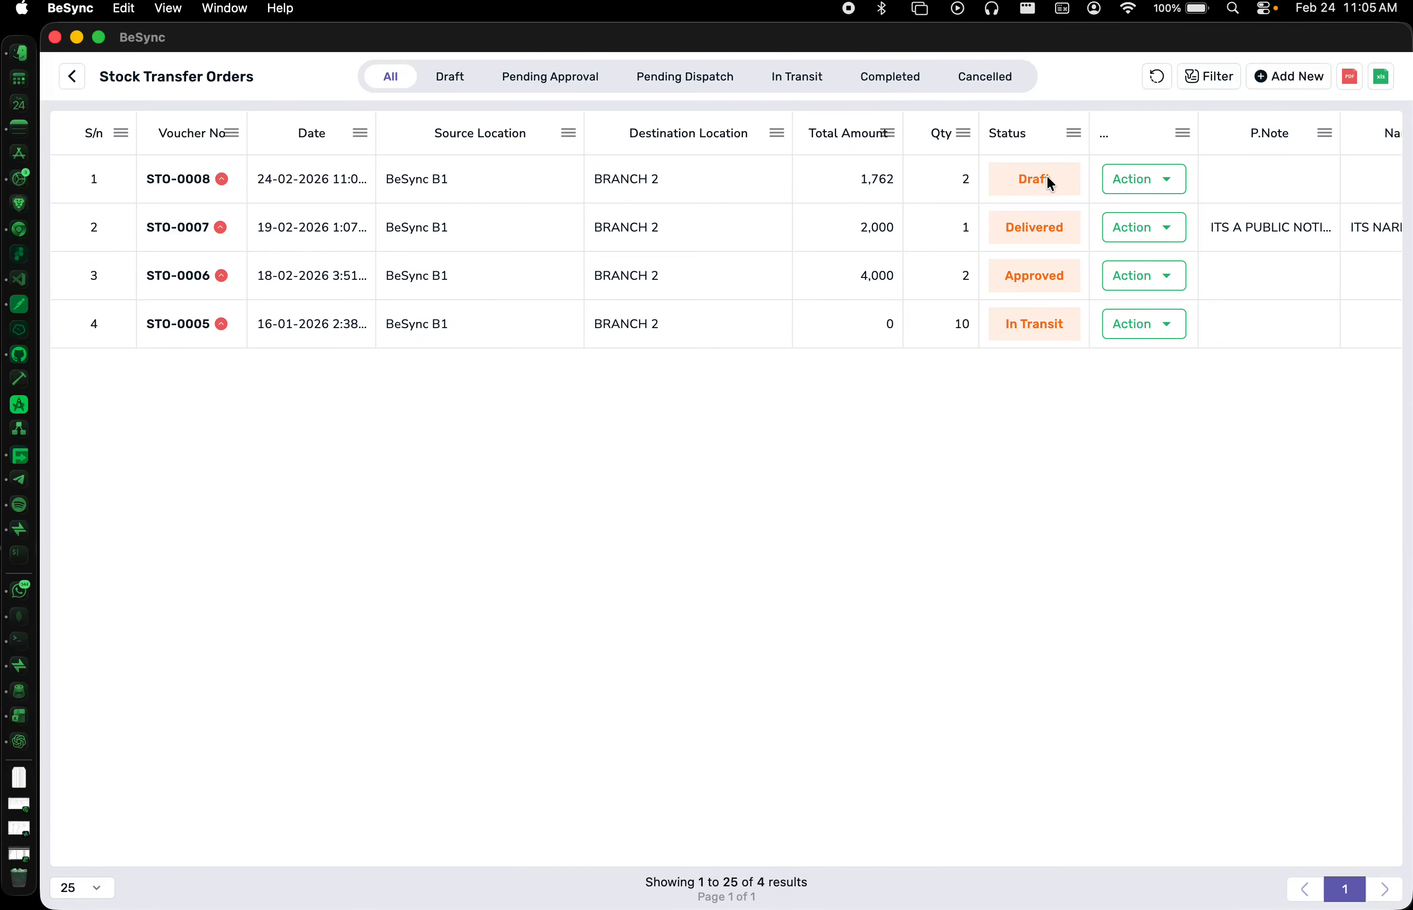
- Review the actions available for the new draft order, view its details, and return to the order list
click(1121, 180)
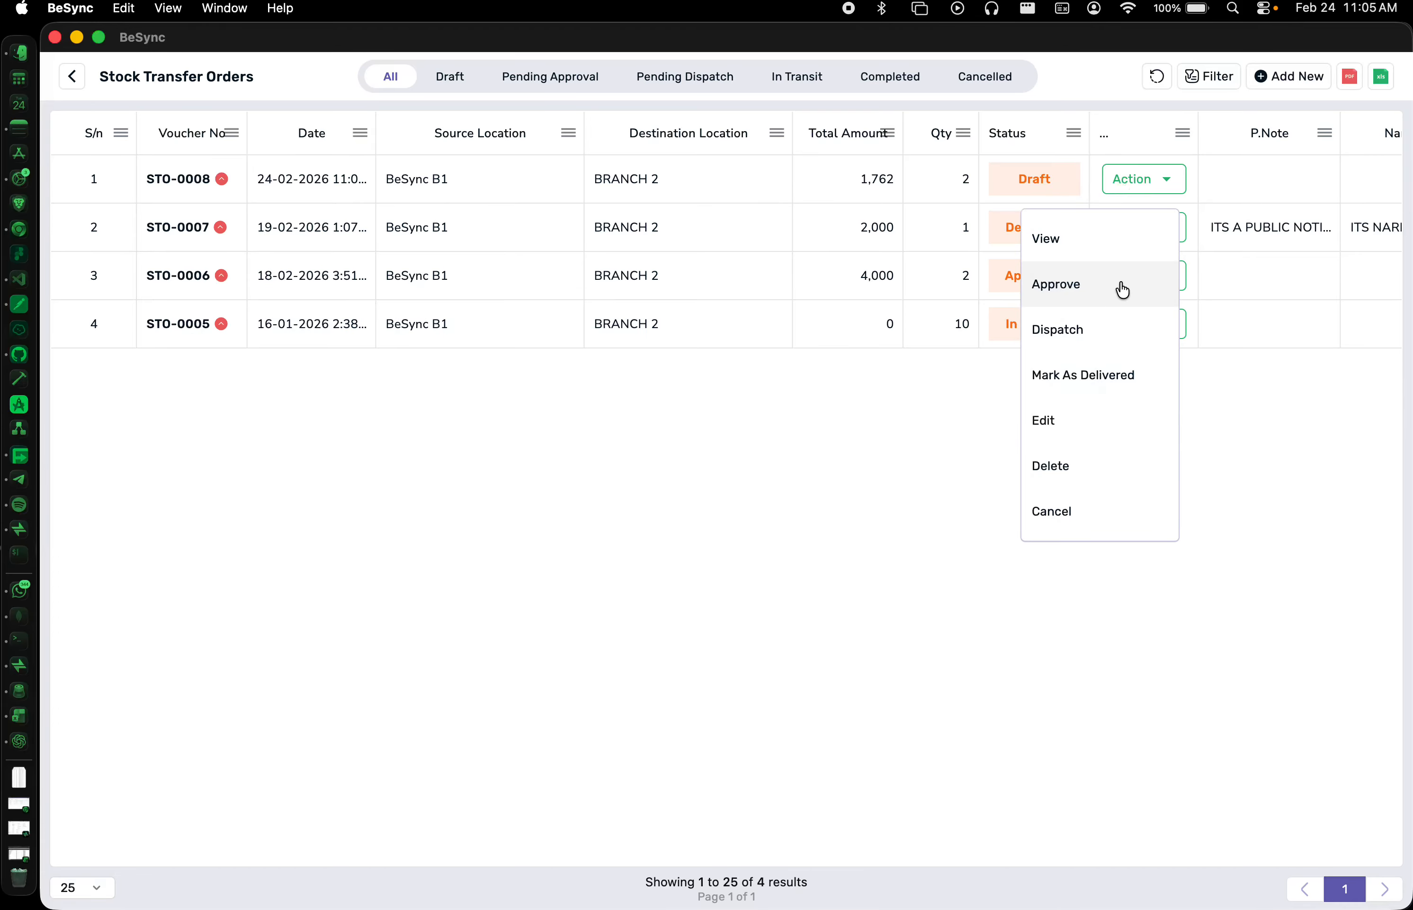
click(436, 505)
click(202, 182)
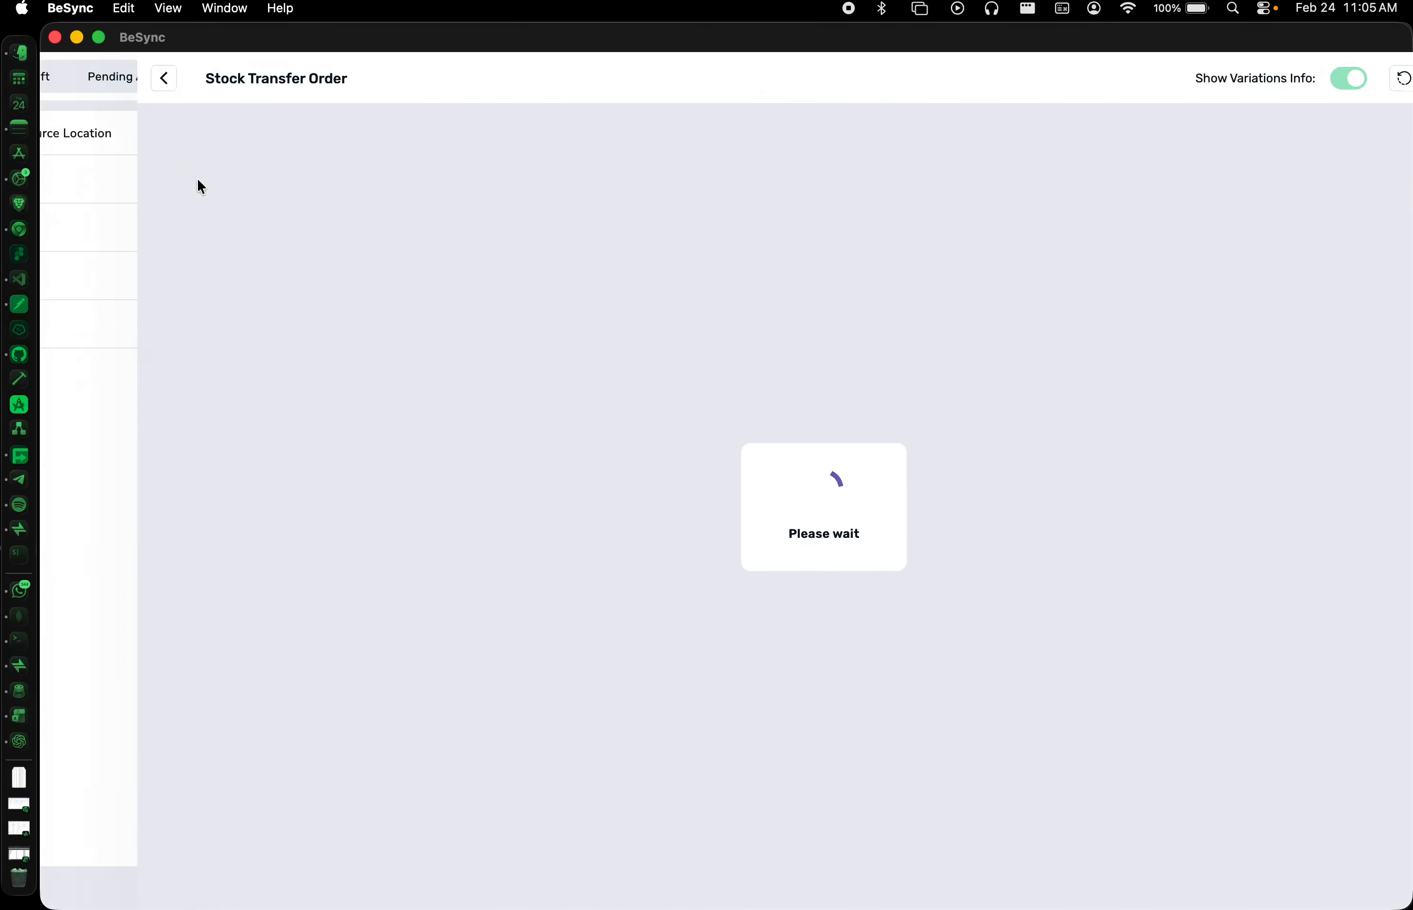
click(71, 85)
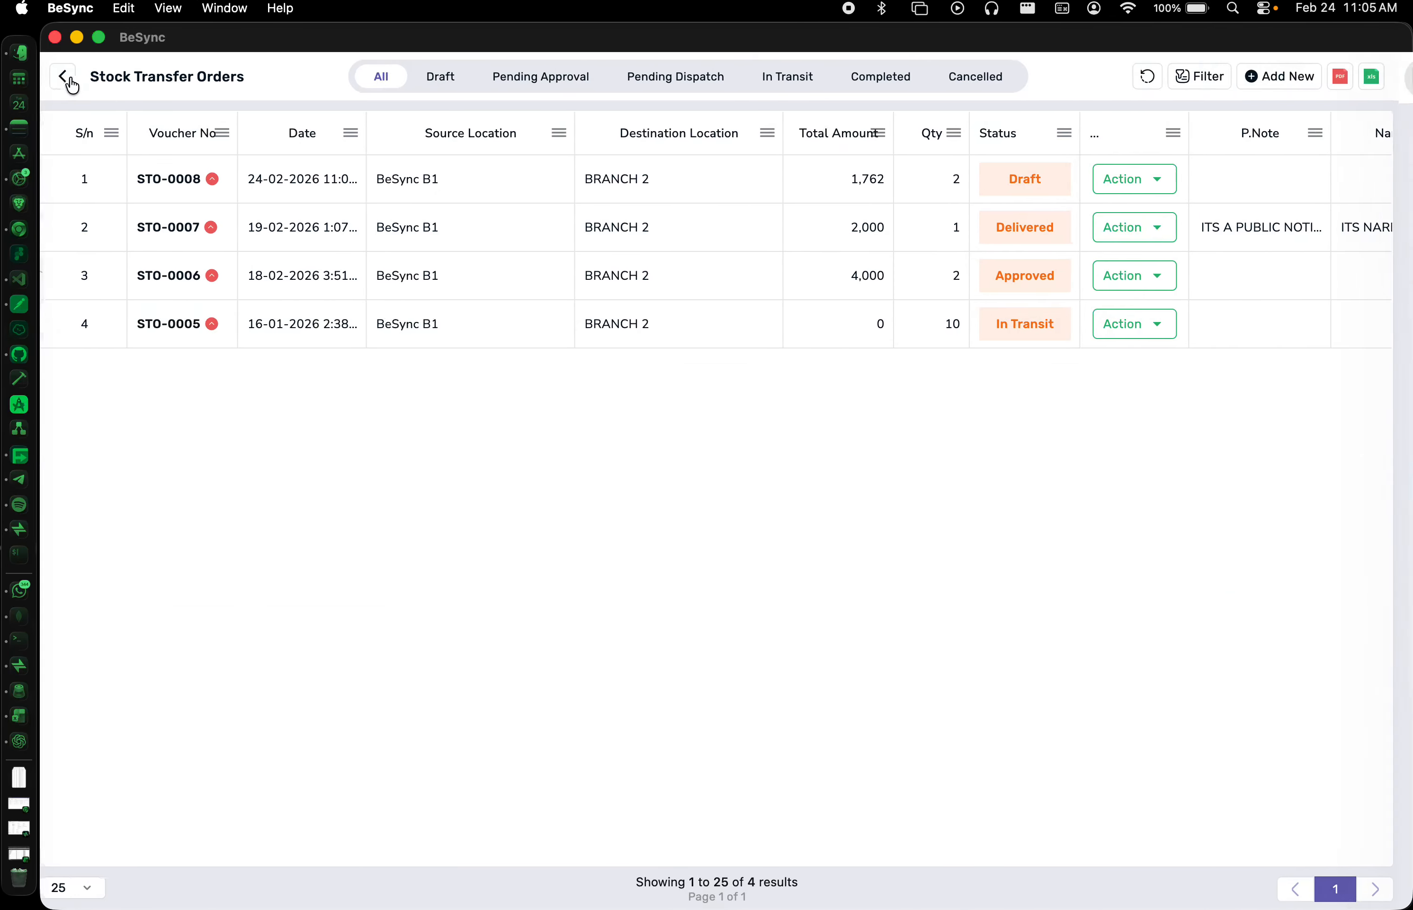
- View the newest draft transfer order's details and item cost columns, and return to the order list
click(210, 186)
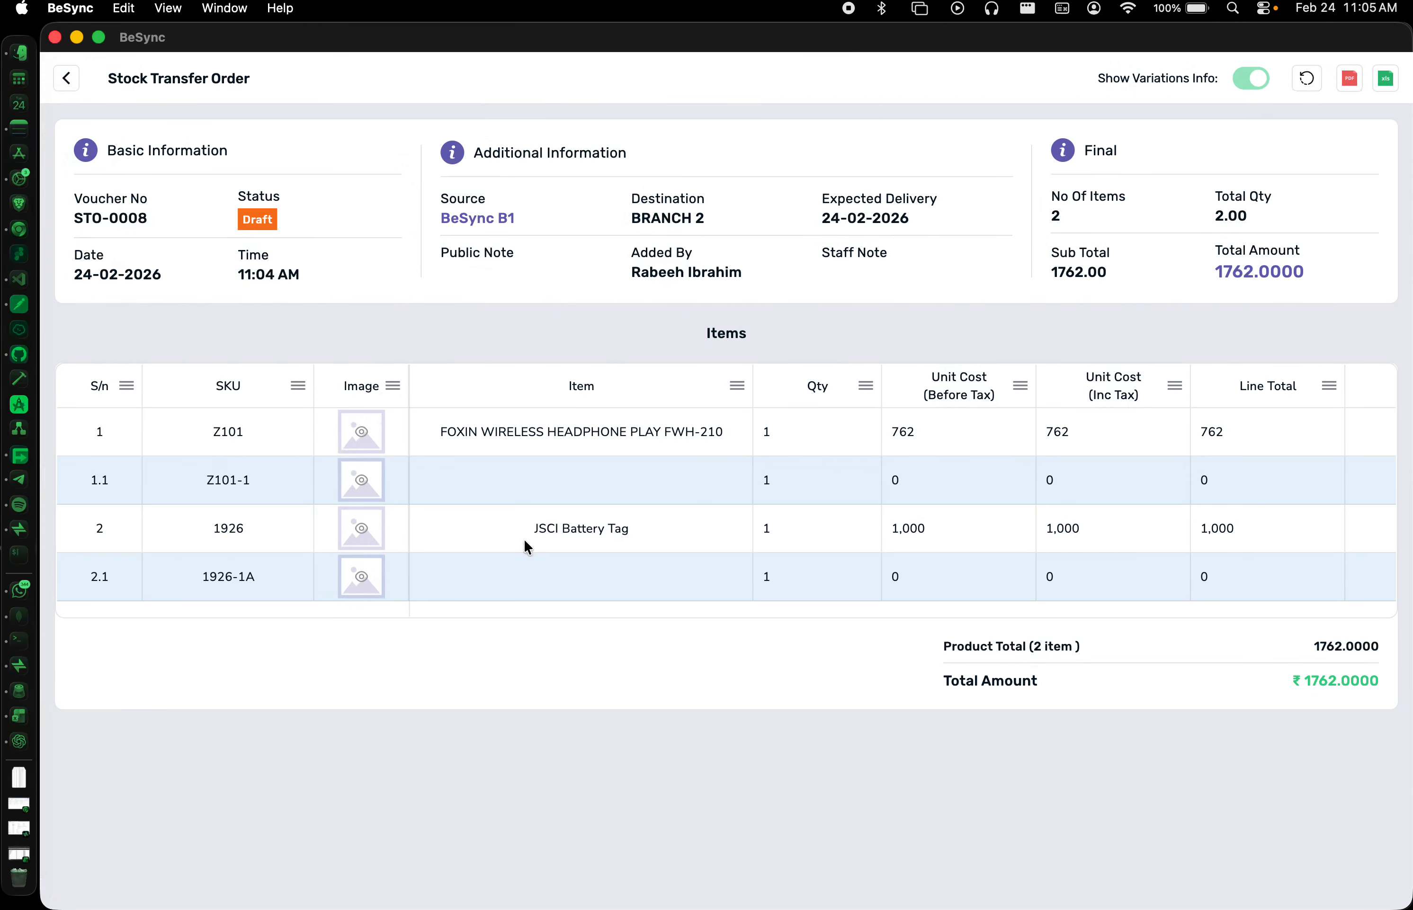
scroll(858, 533, right, 5)
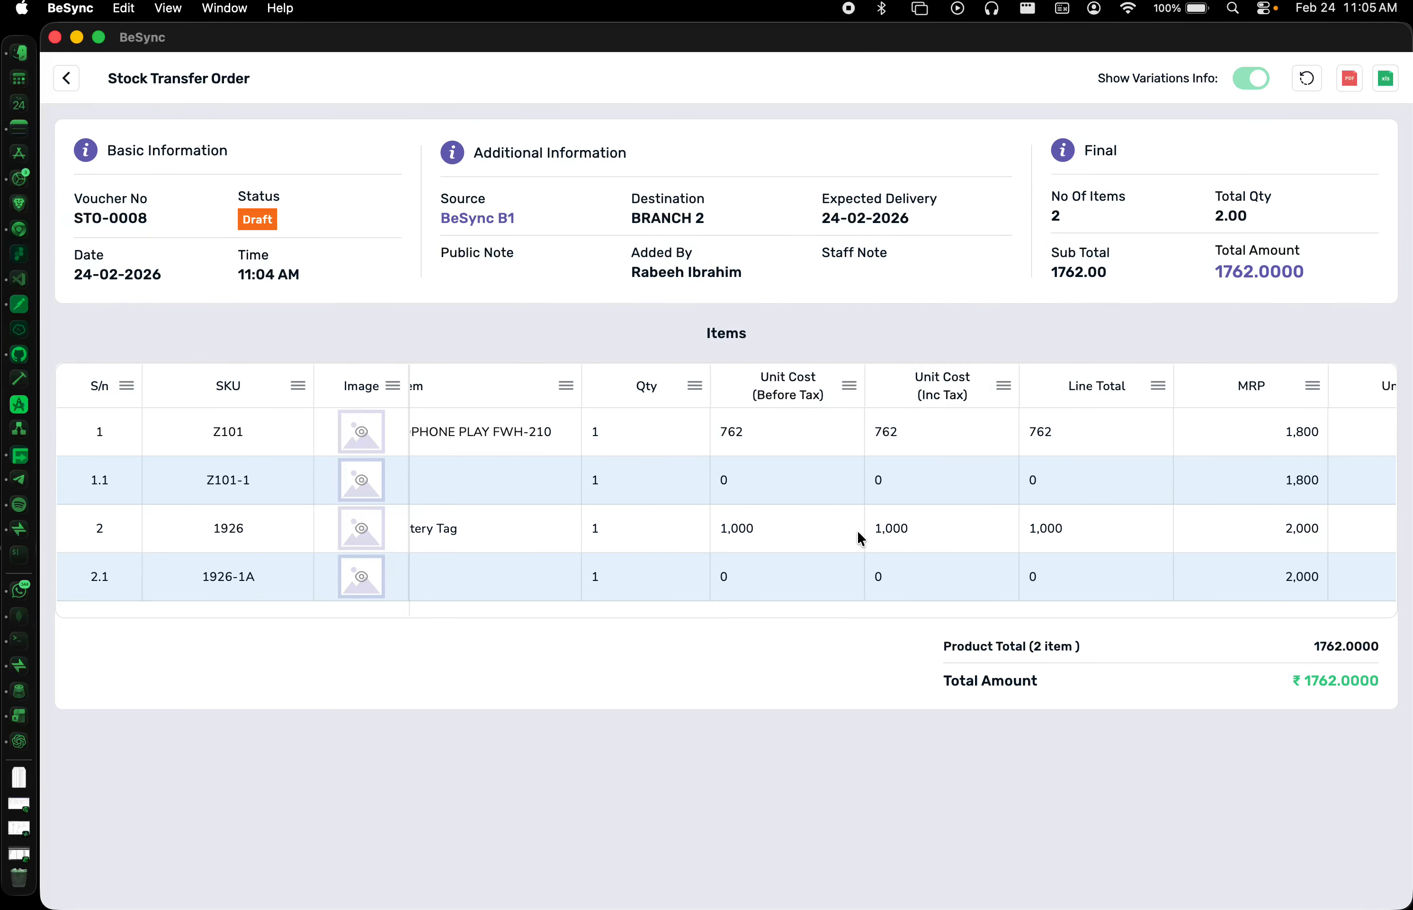
click(66, 79)
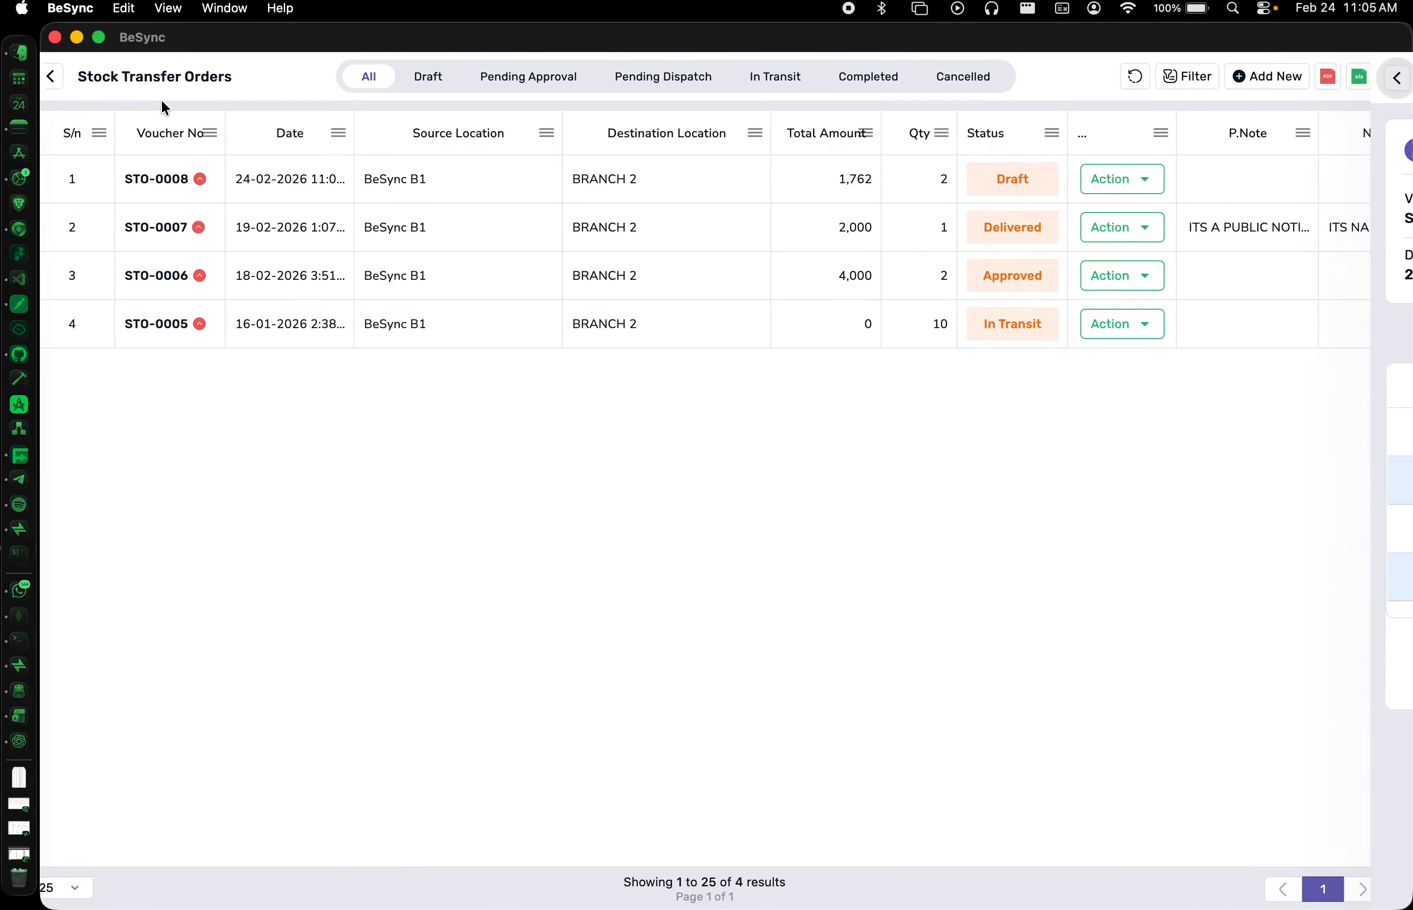
- Approve the newest draft transfer order with confirmation and refresh the order list
click(1157, 189)
click(1091, 288)
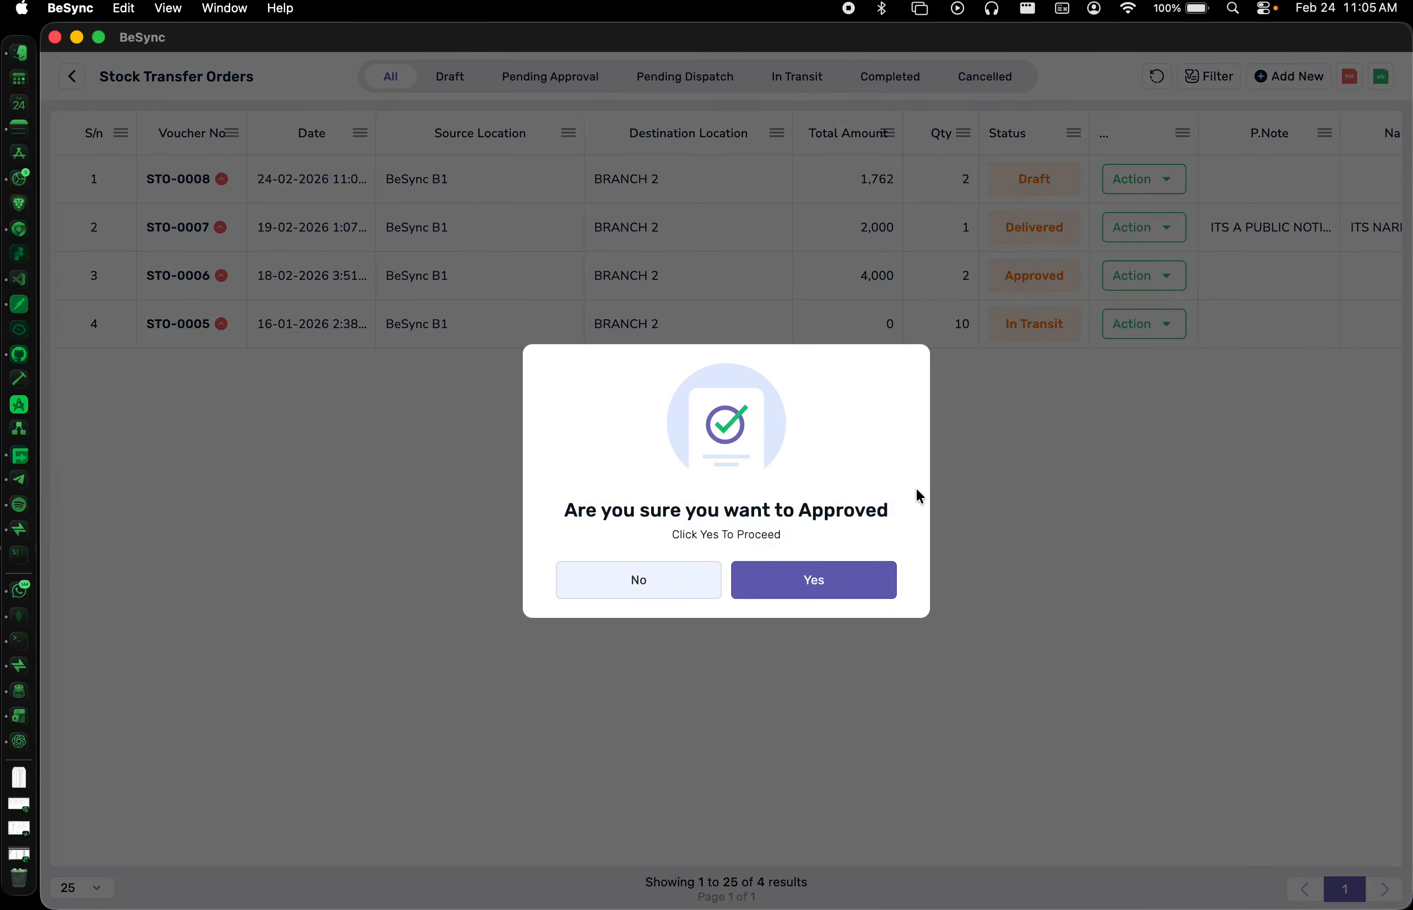
click(862, 592)
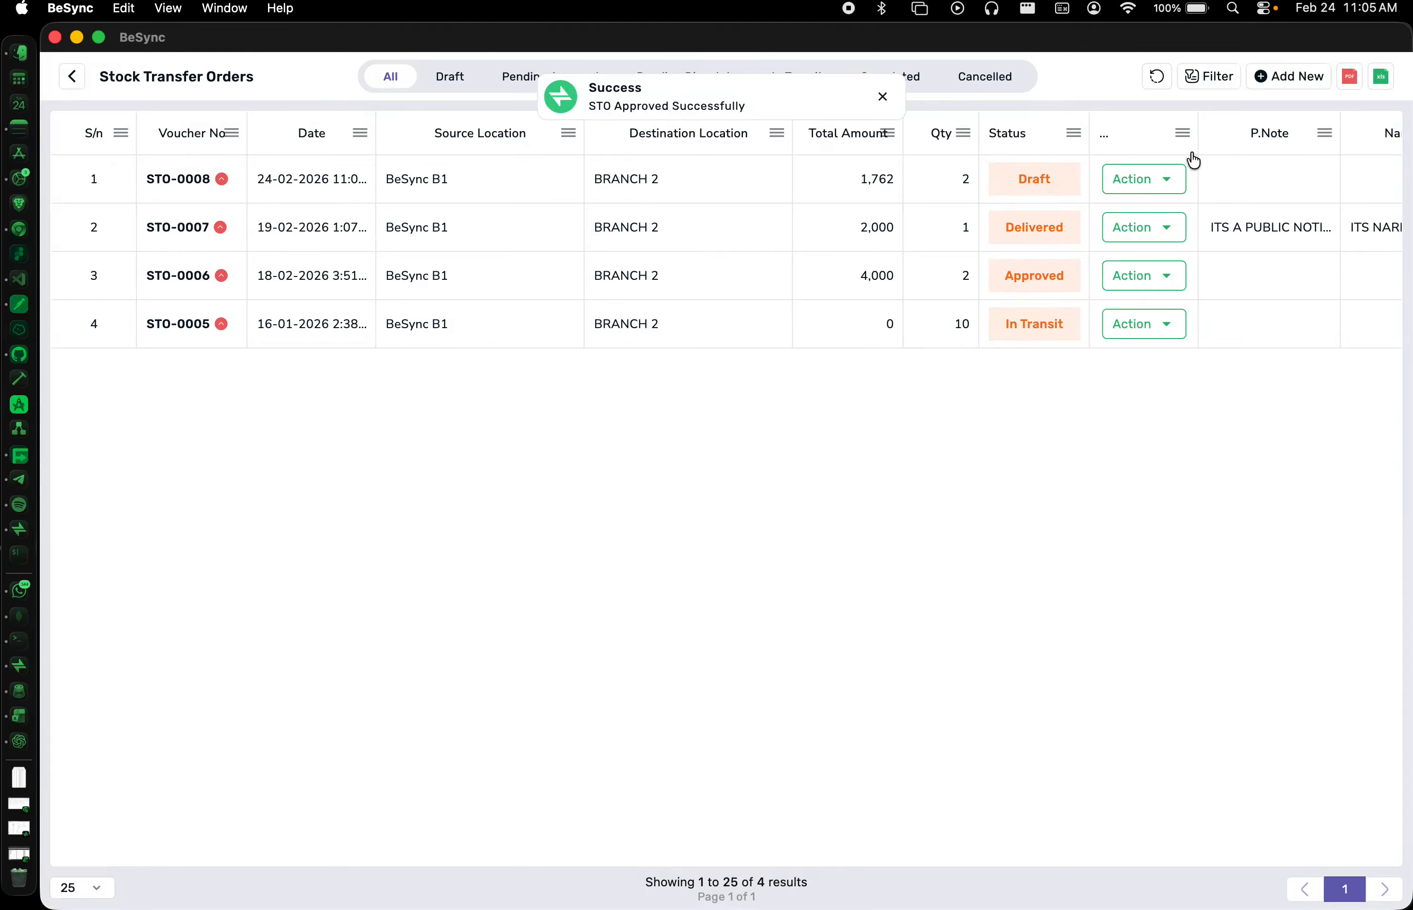
click(1170, 76)
- Dispatch the newly approved transfer order with confirmation and refresh the order list
click(1155, 178)
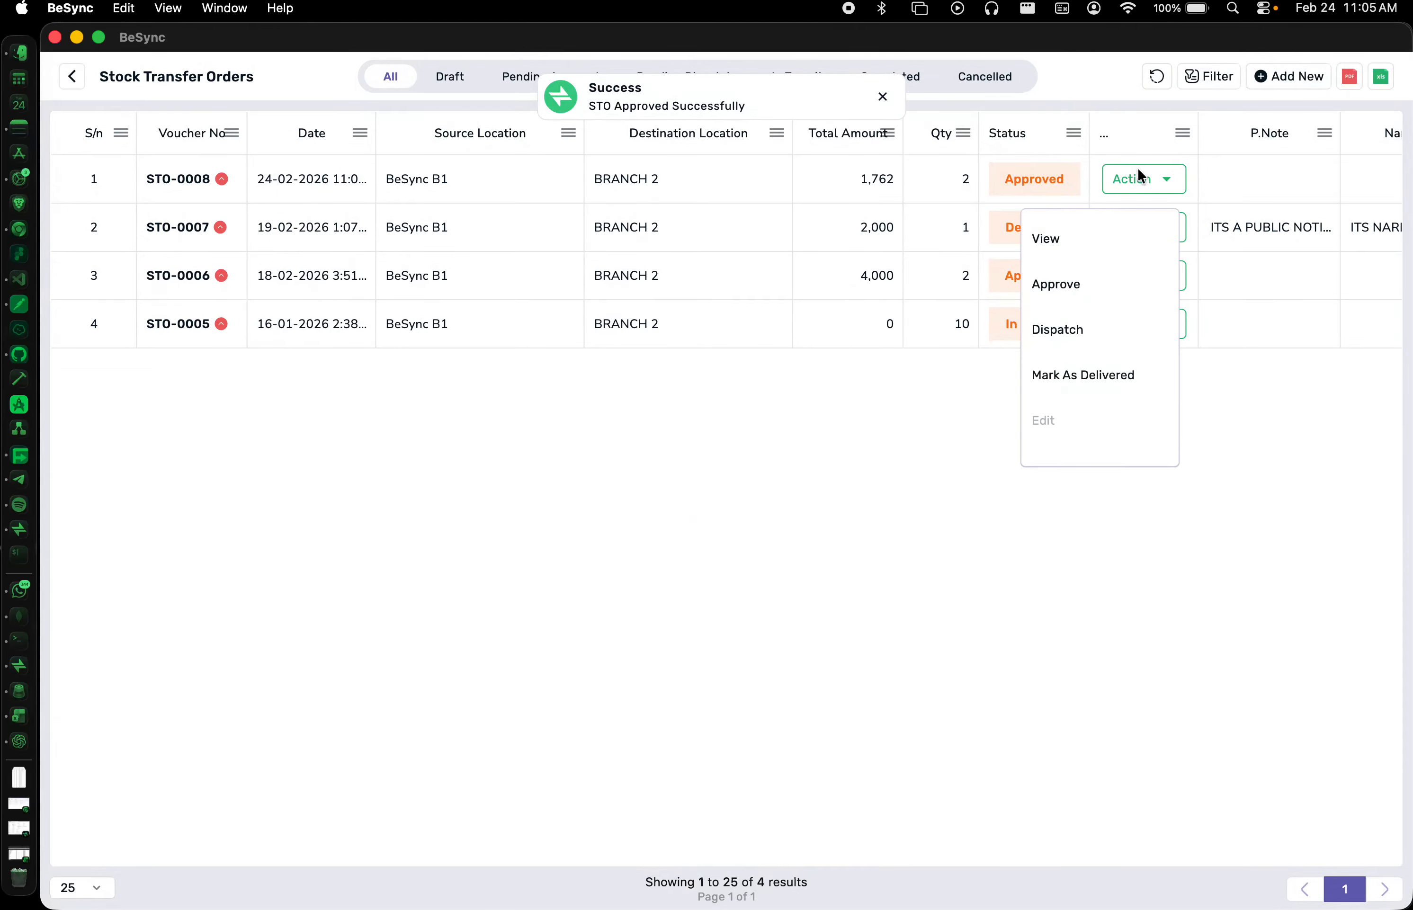
click(1096, 327)
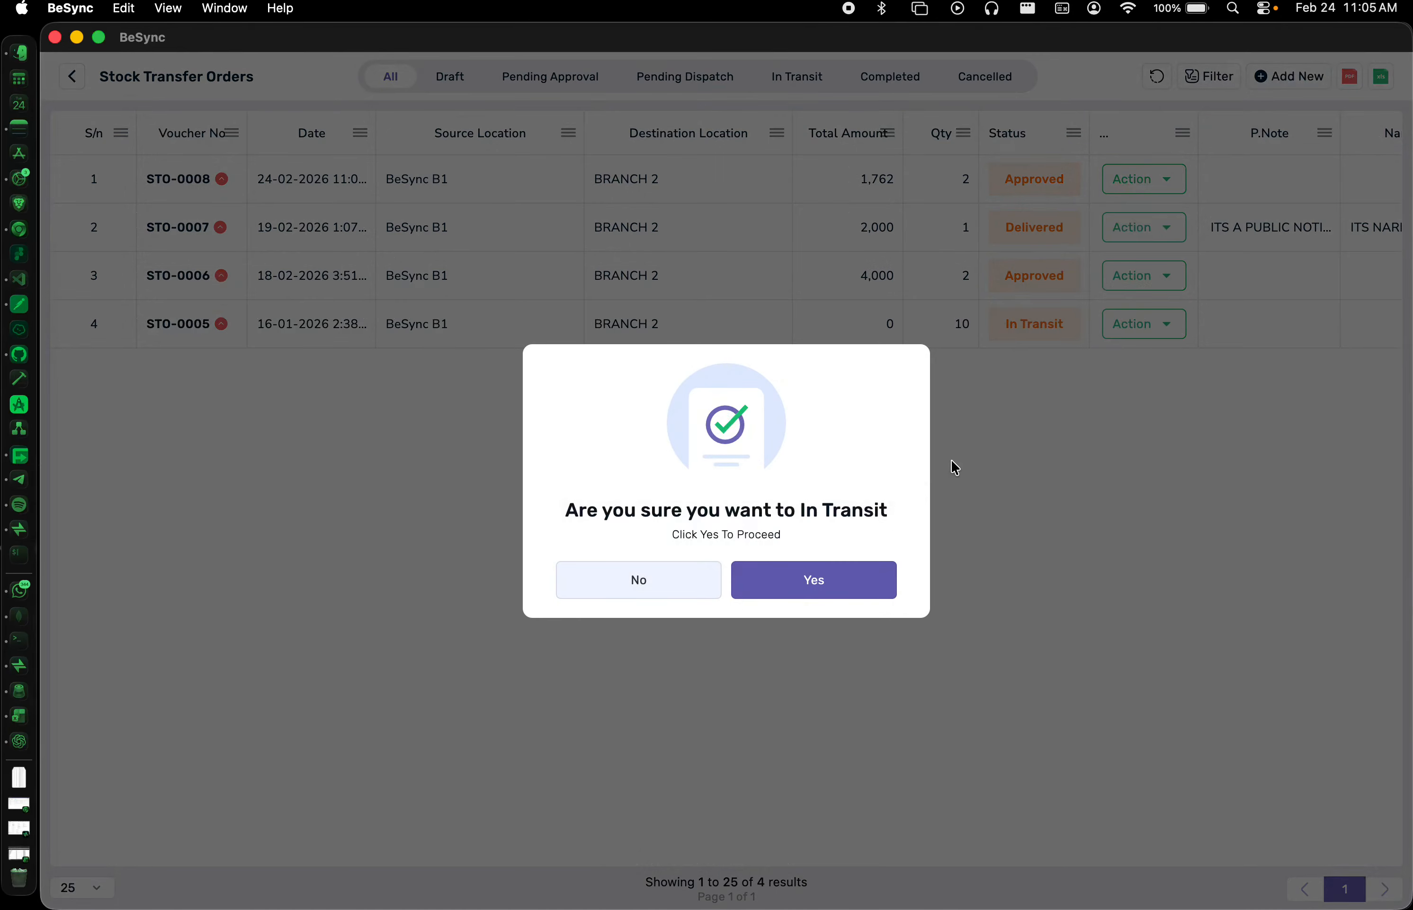
click(823, 584)
click(1158, 82)
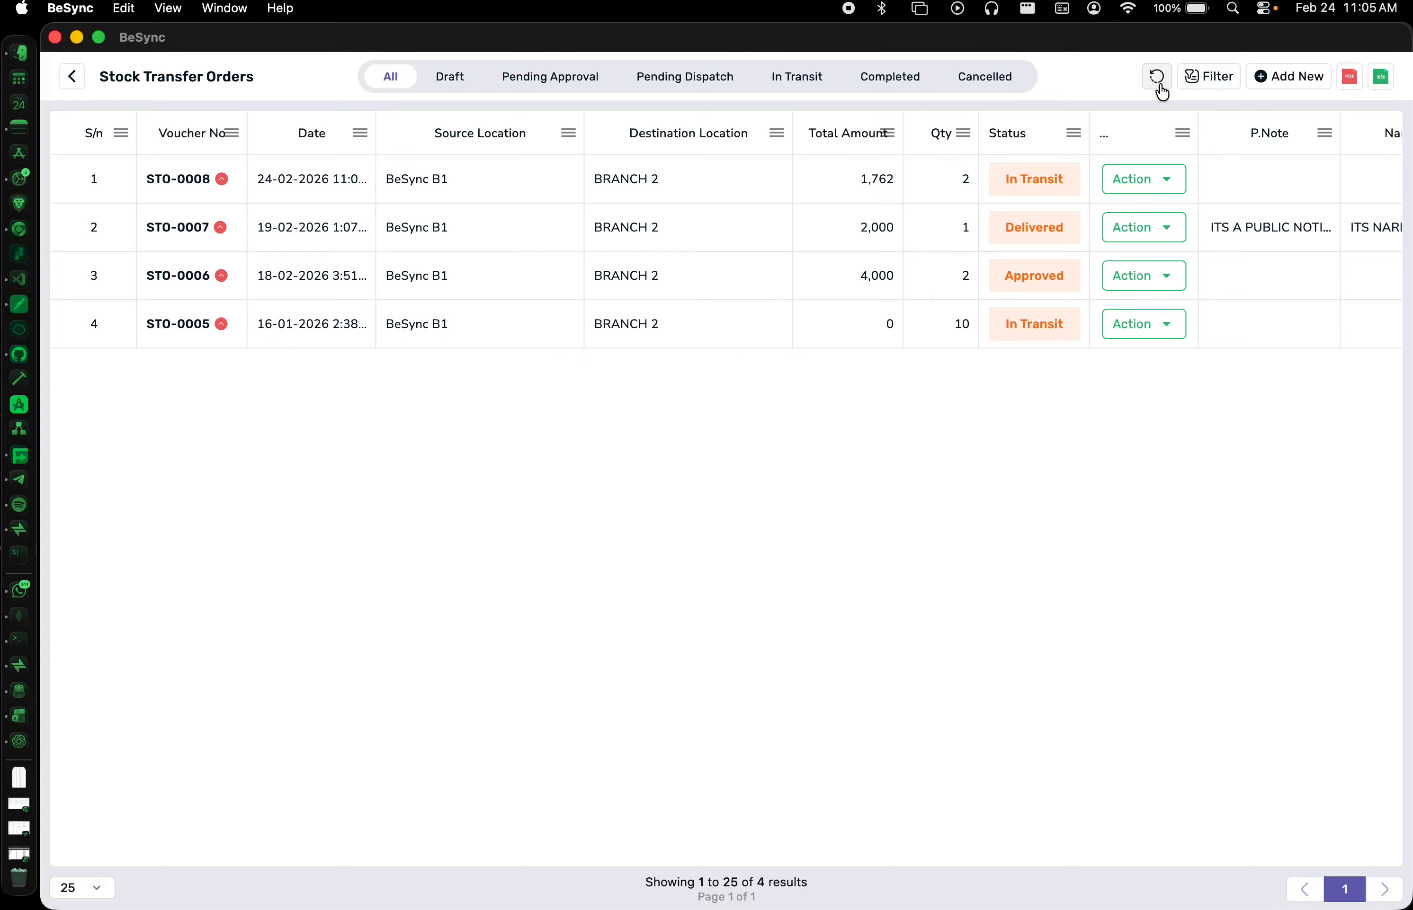
- Mark the newest in-transit transfer order as delivered with confirmation and refresh the order list
click(1156, 182)
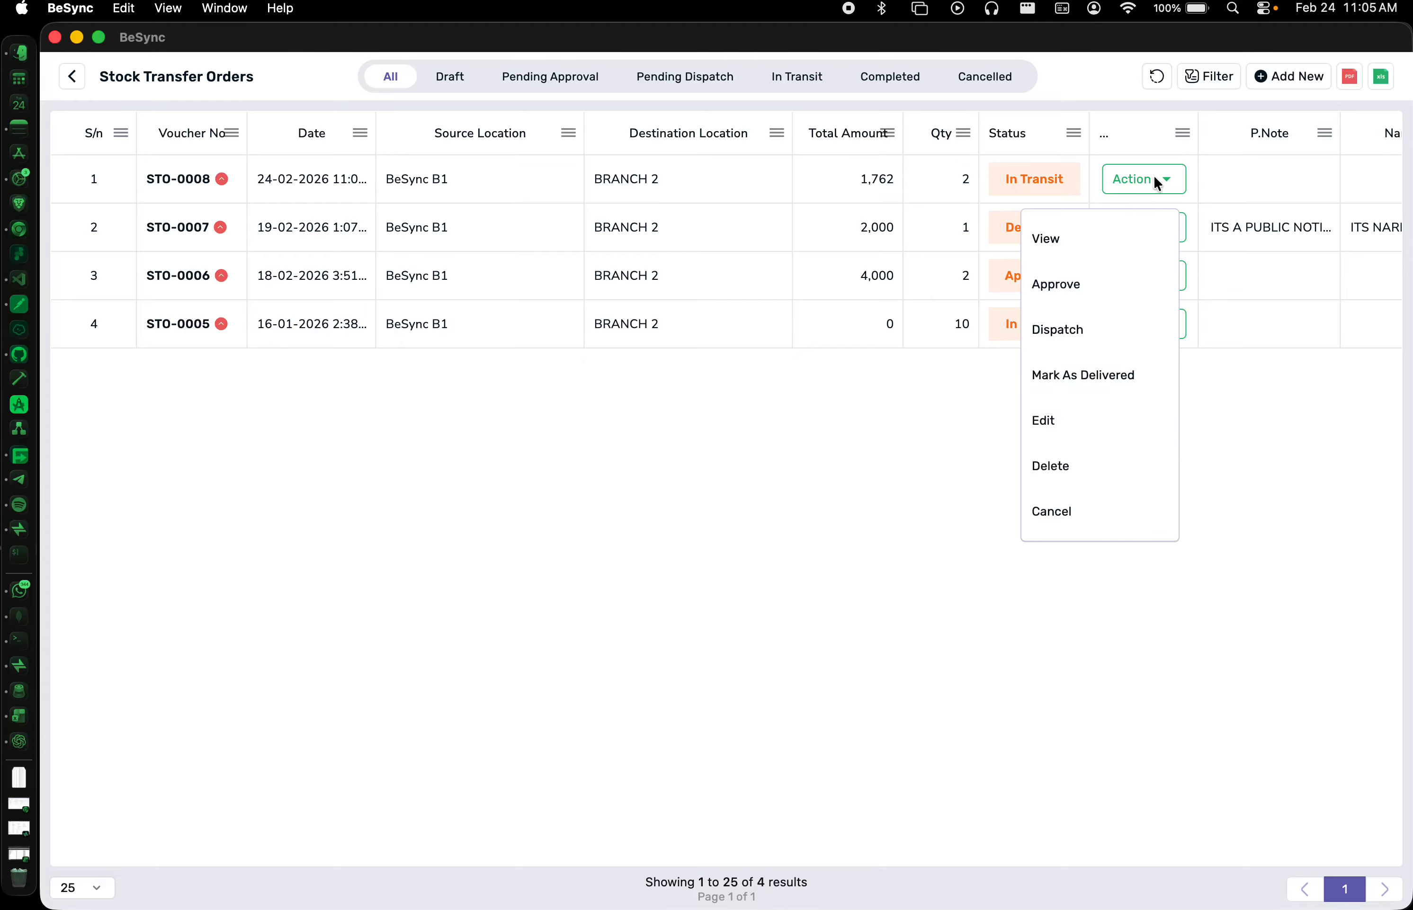
click(1095, 373)
click(889, 579)
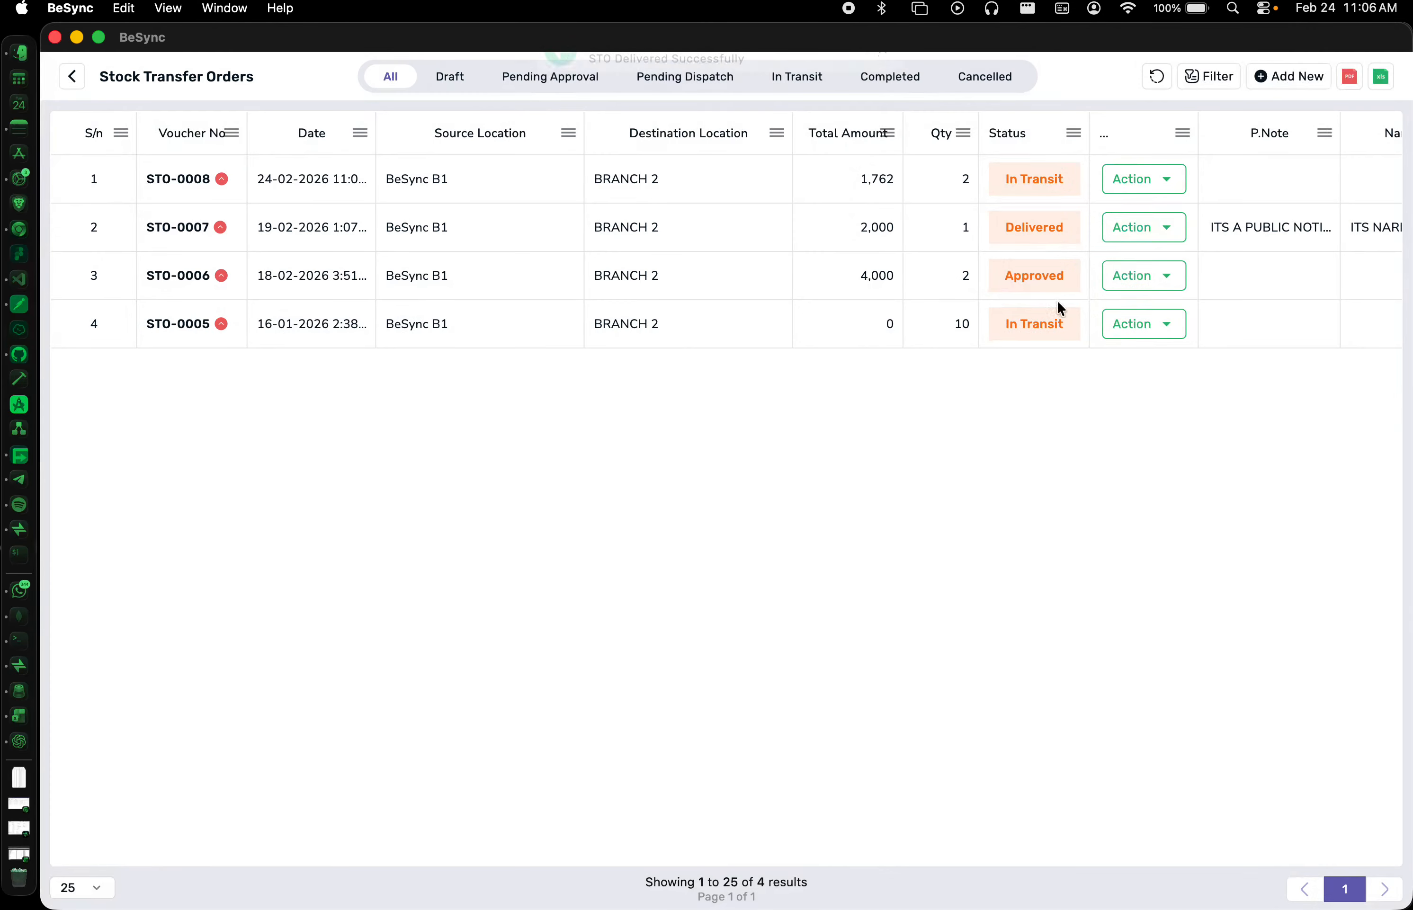
click(1158, 79)
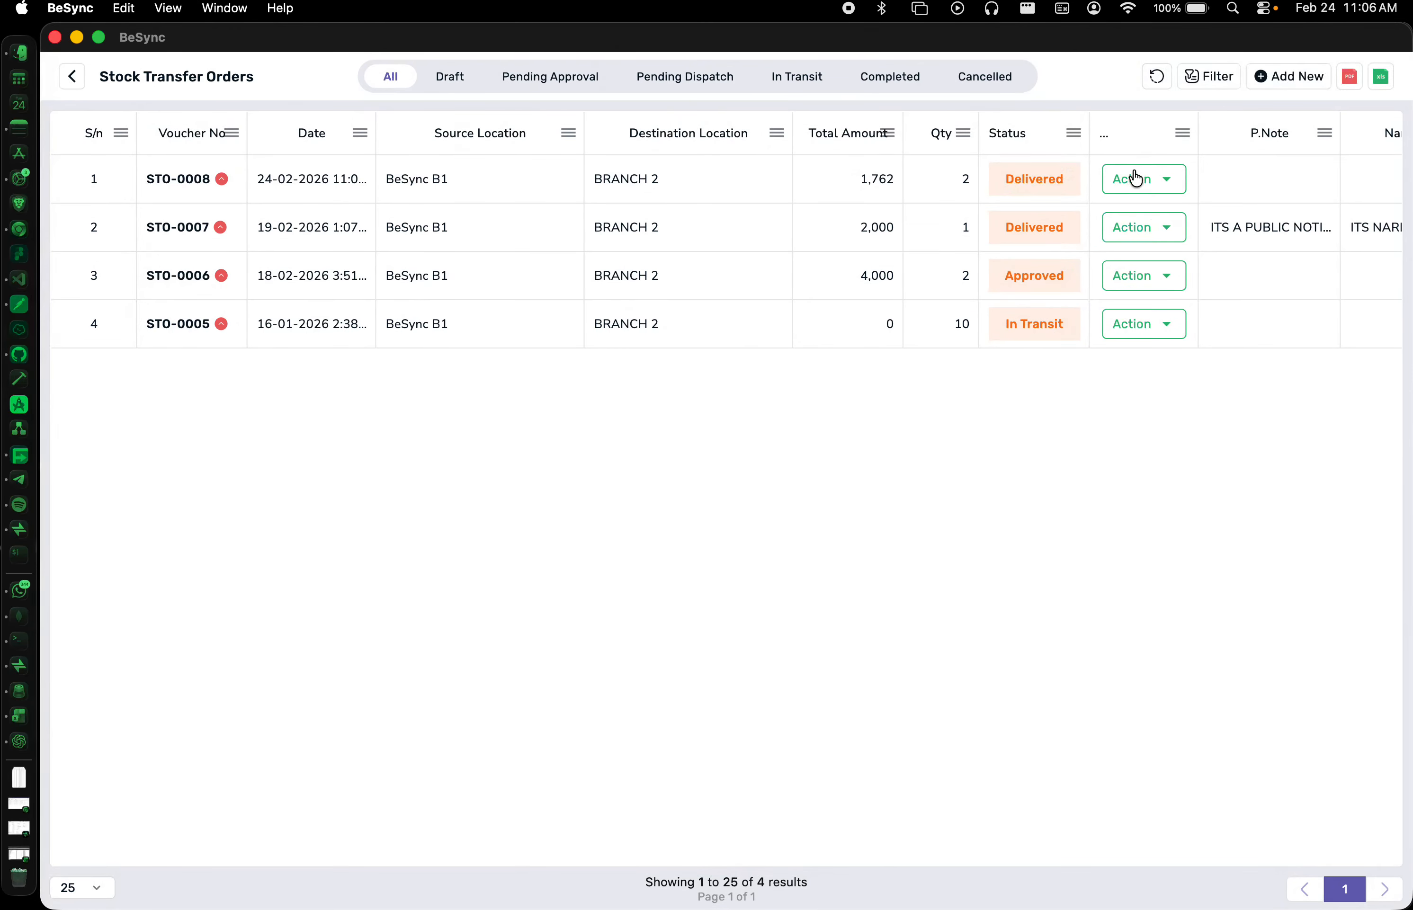
- Switch the active branch to BRANCH 2 and open its stock transfer order list
click(72, 77)
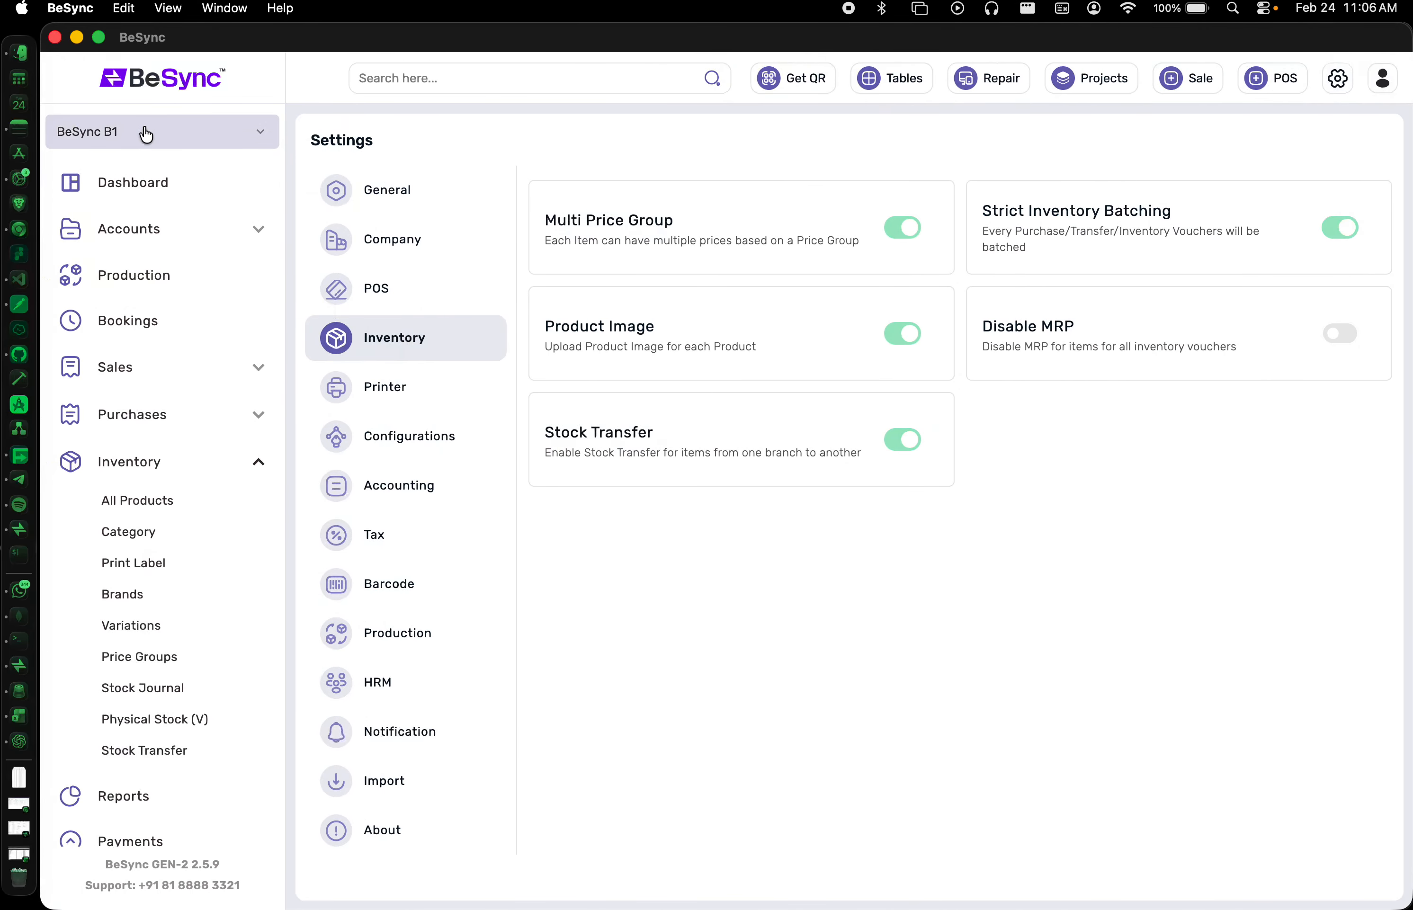
click(145, 135)
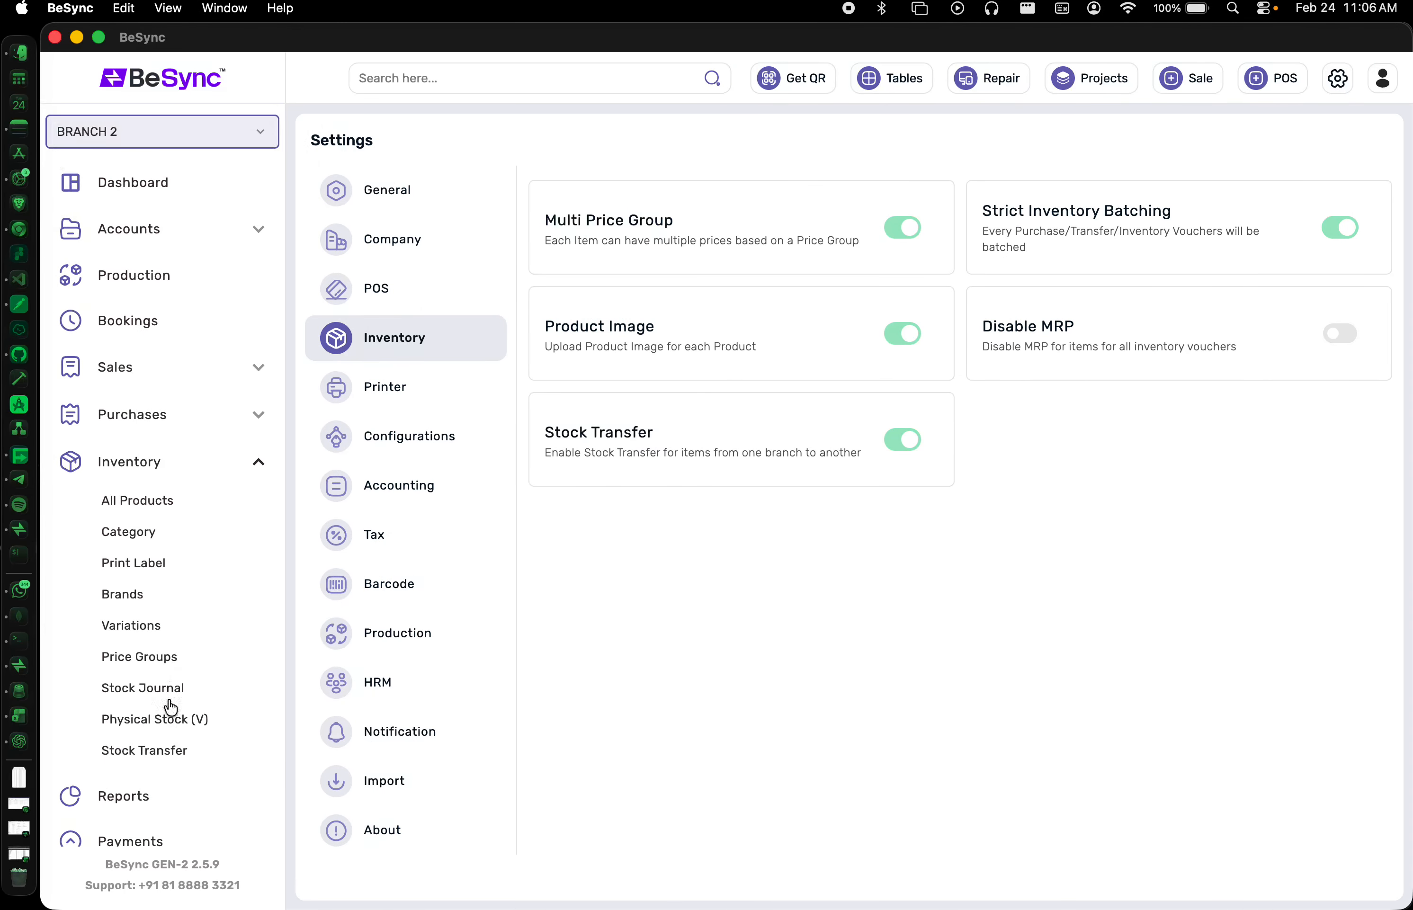
click(149, 753)
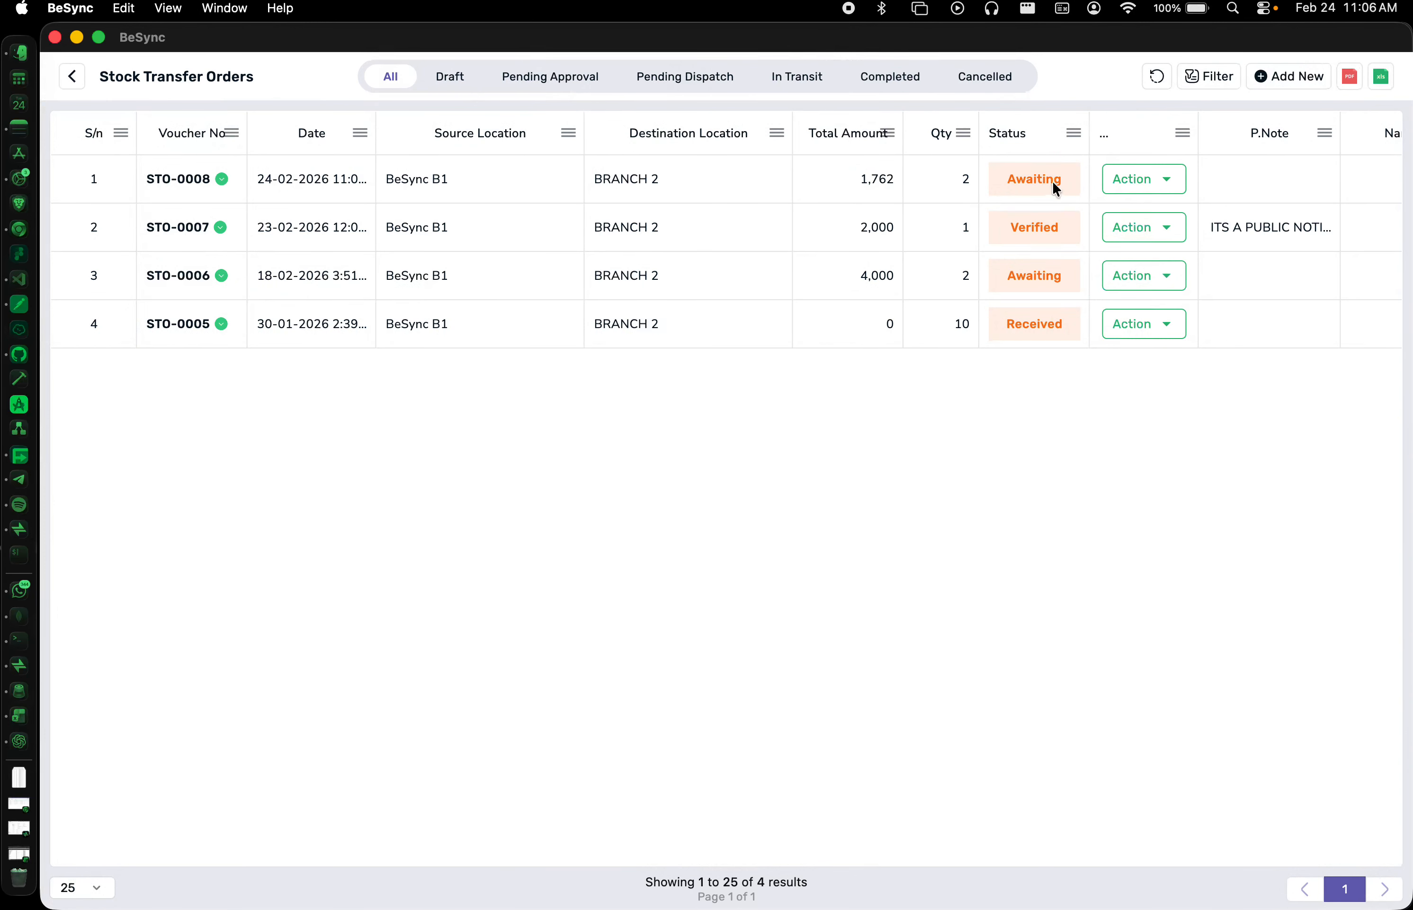
- Mark the newest awaiting transfer order as received in BRANCH 2 and refresh the order list
click(1143, 177)
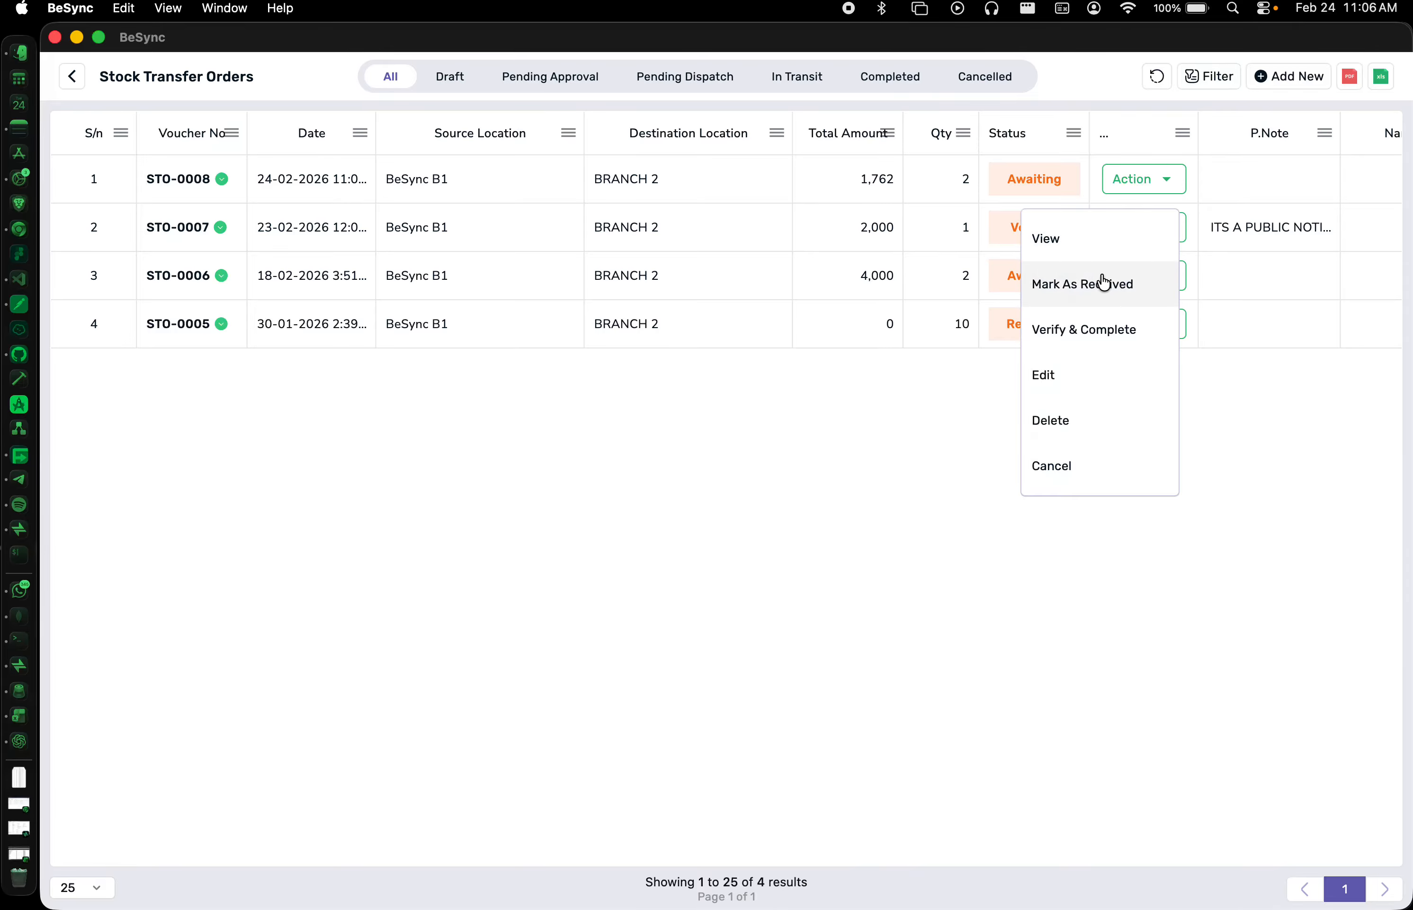
click(1116, 285)
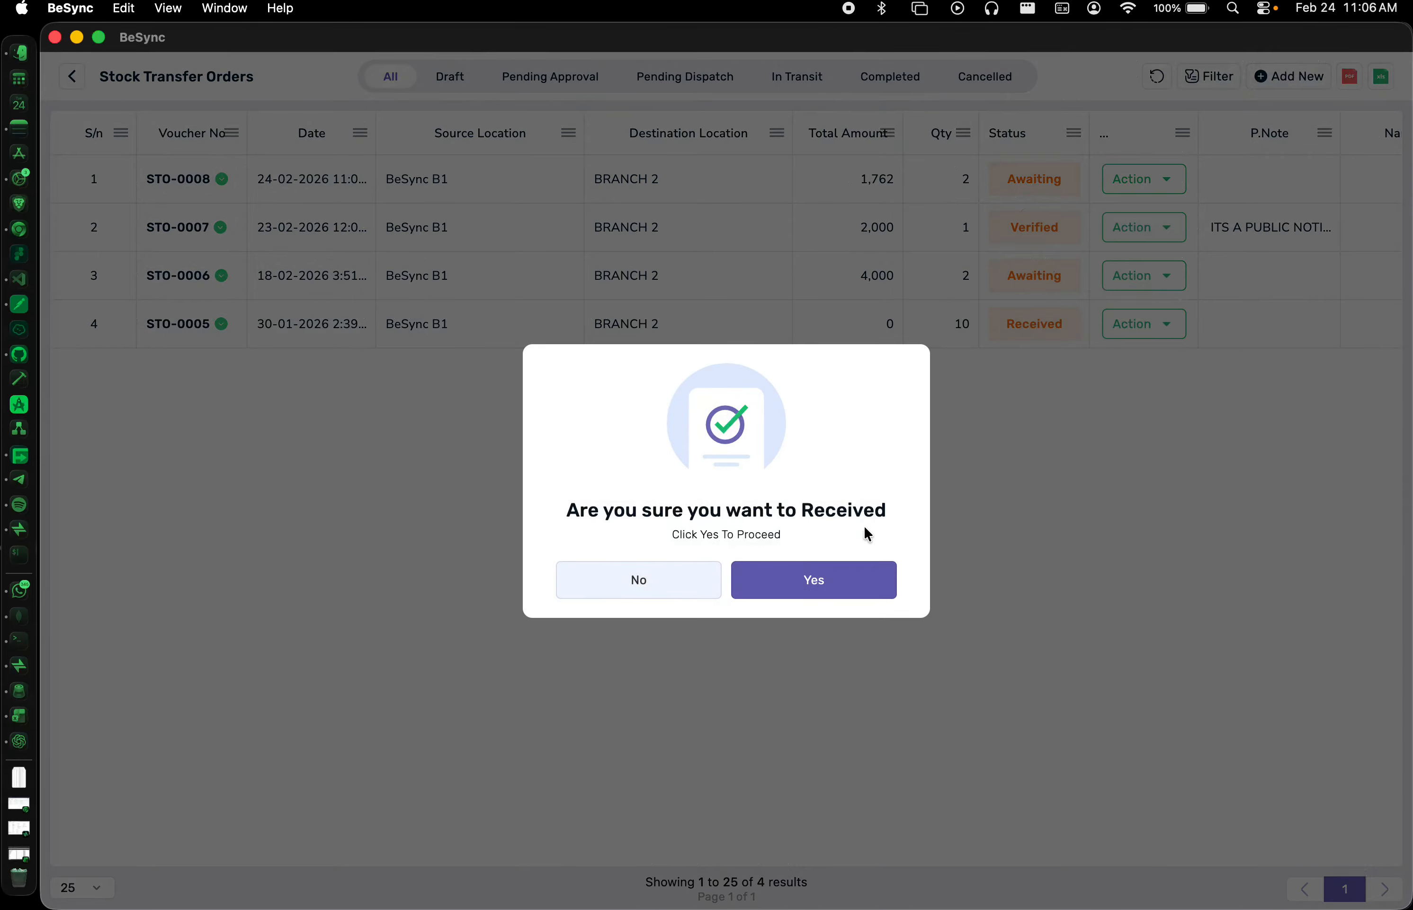
click(842, 578)
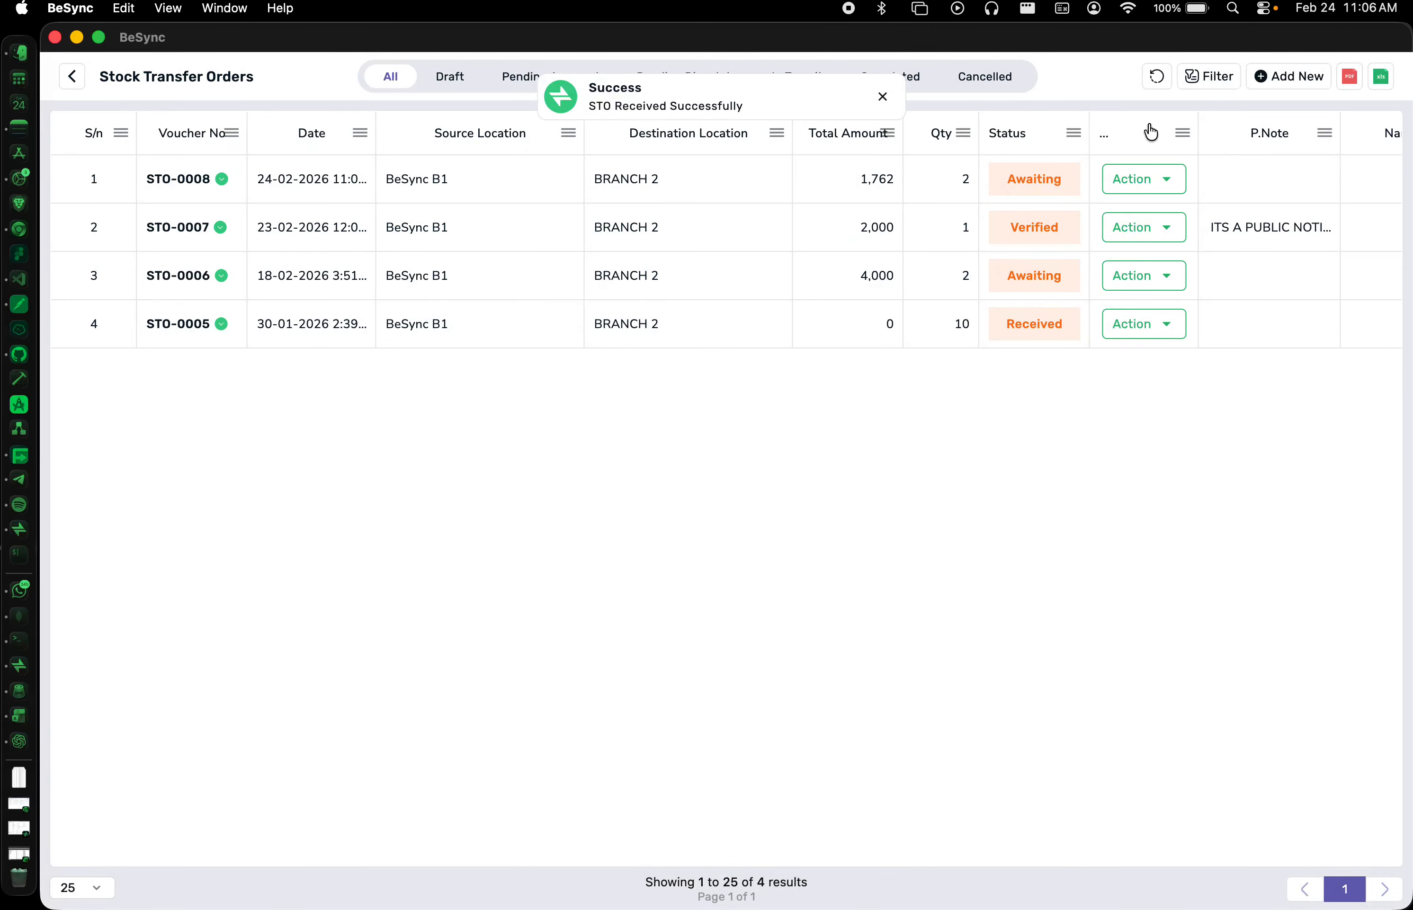
click(1156, 77)
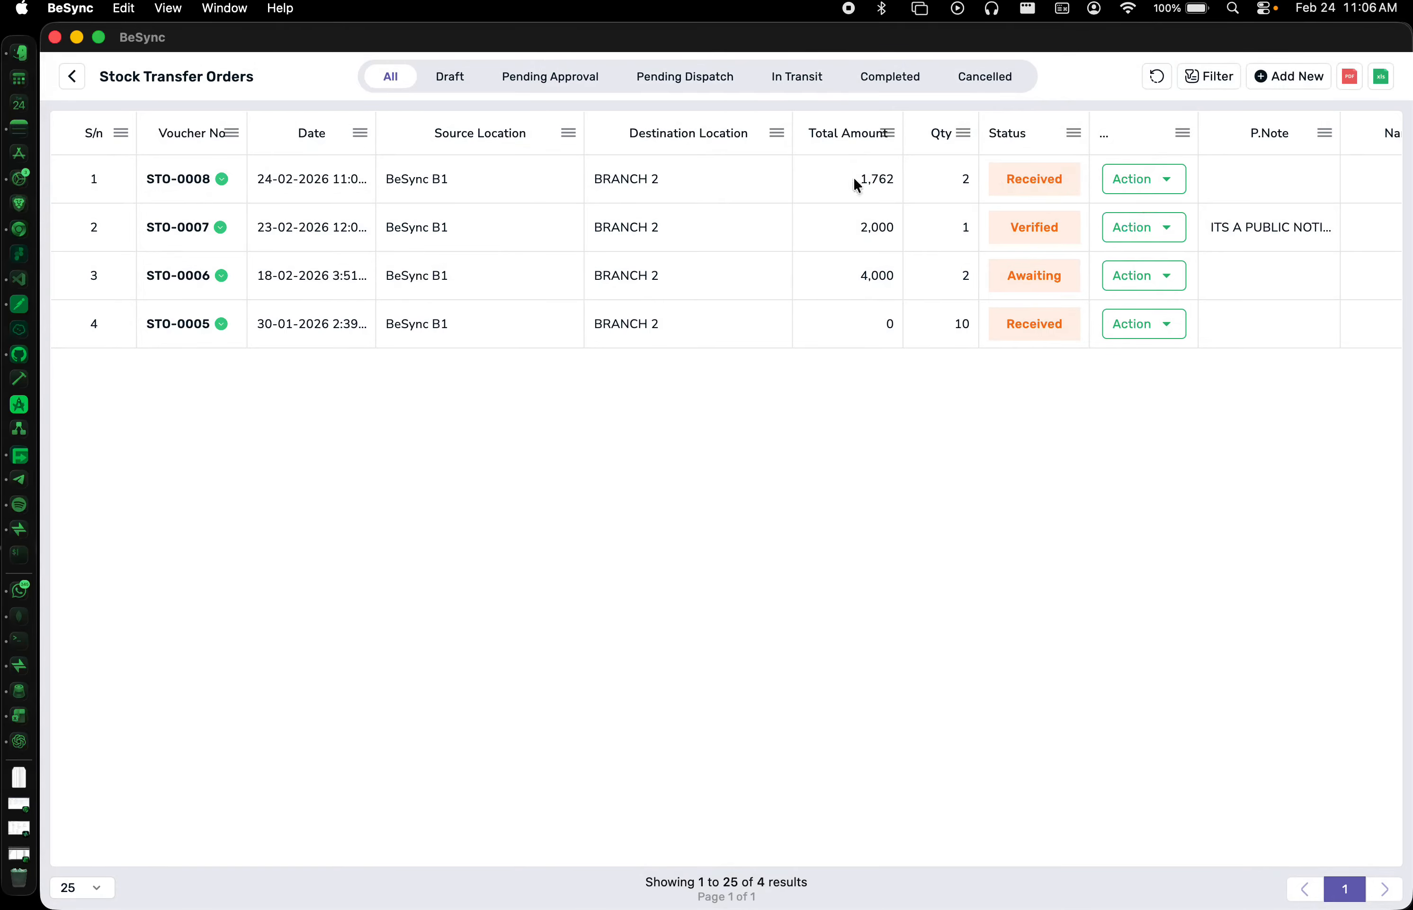
- Verify and complete the newest received transfer order with confirmation, and refresh the order list
click(1126, 180)
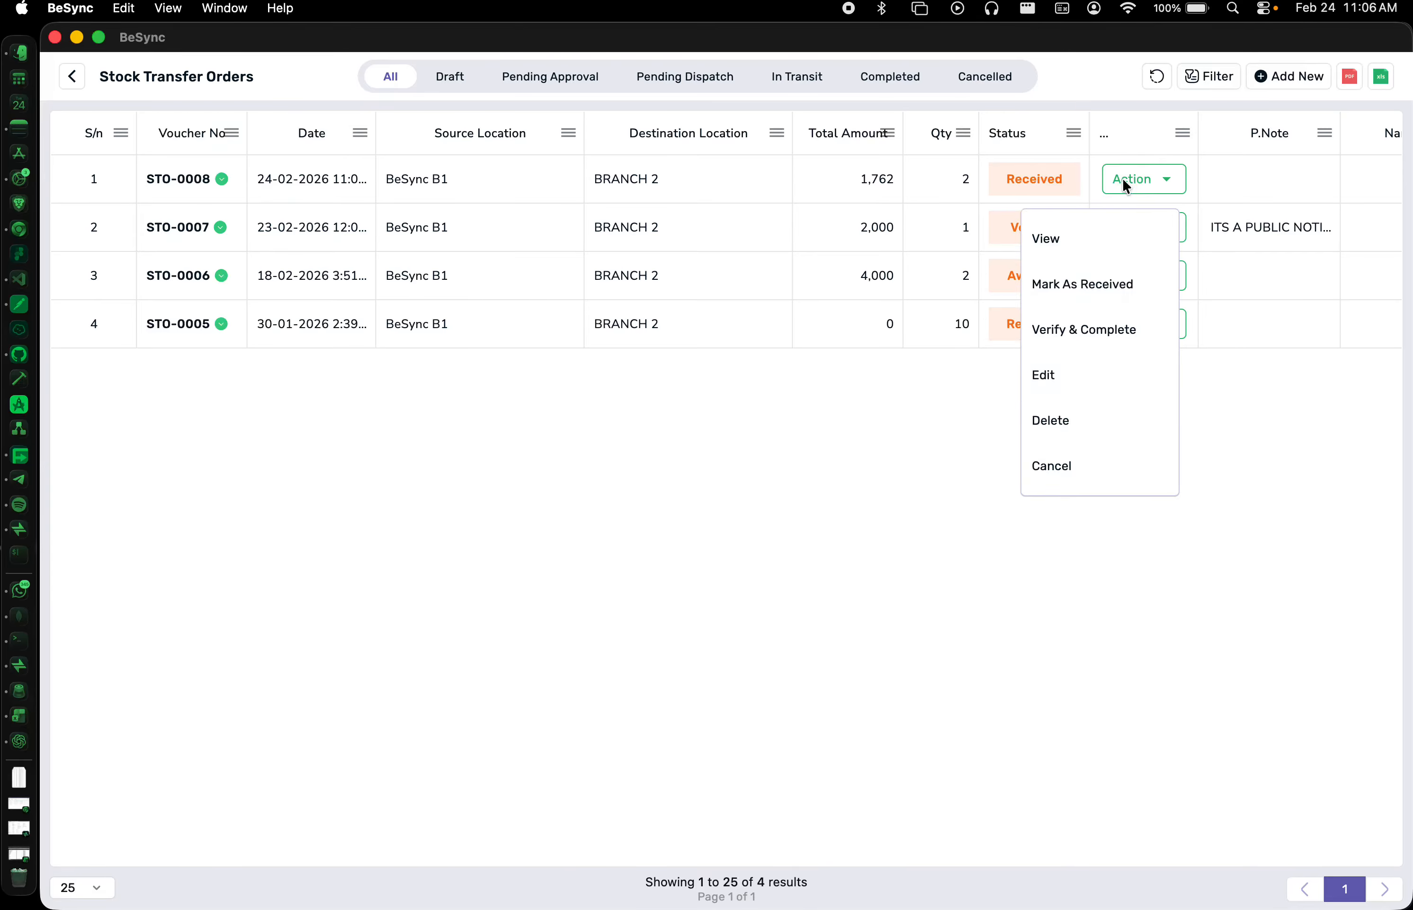
click(1093, 334)
click(854, 585)
click(1156, 76)
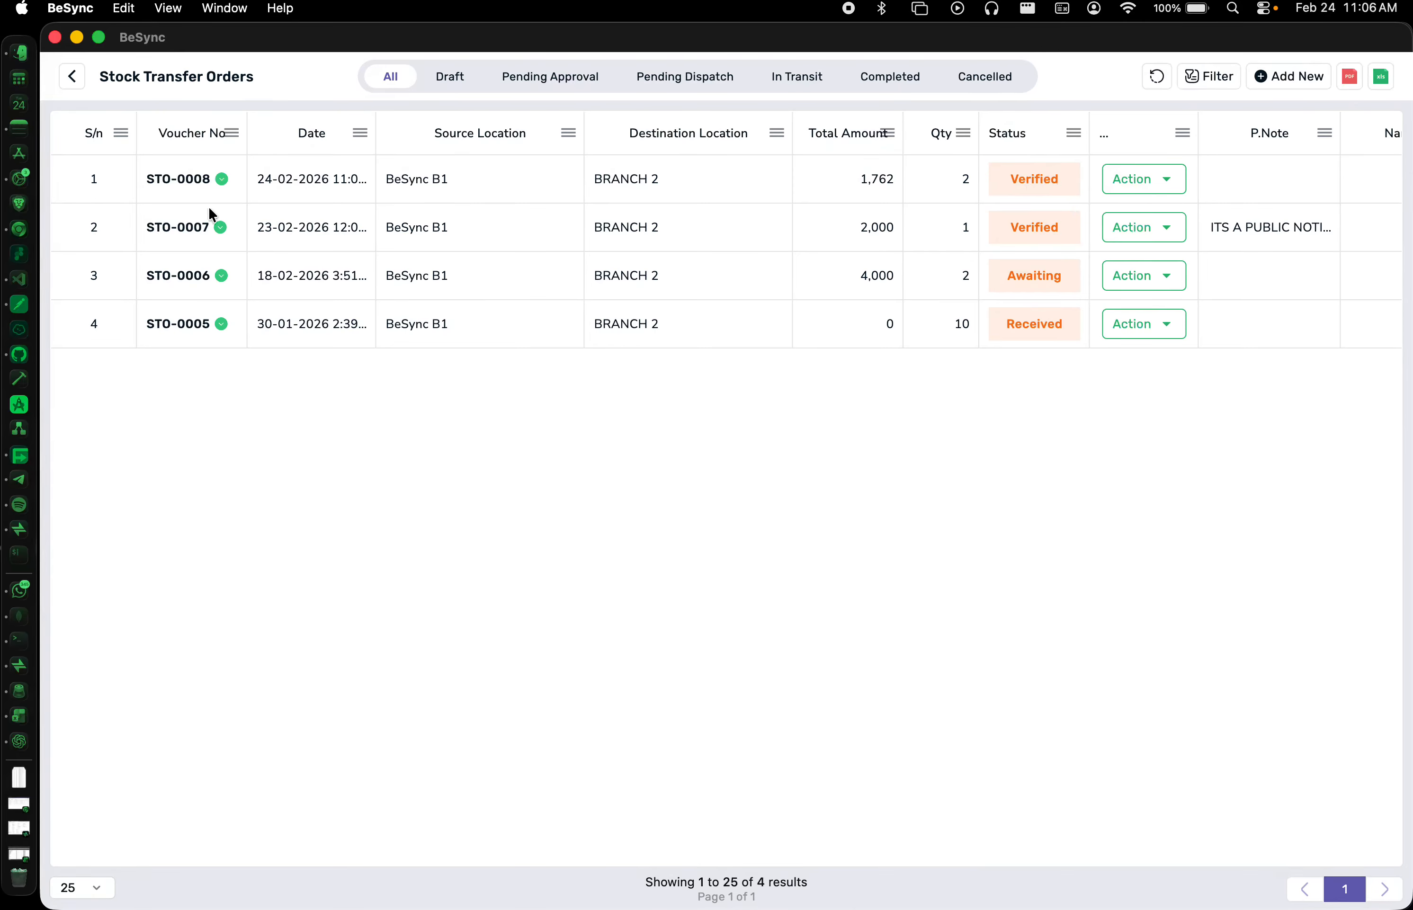
- View the verified transfer order's details, check the headphone's SKU, and leave the stock transfer list
click(201, 180)
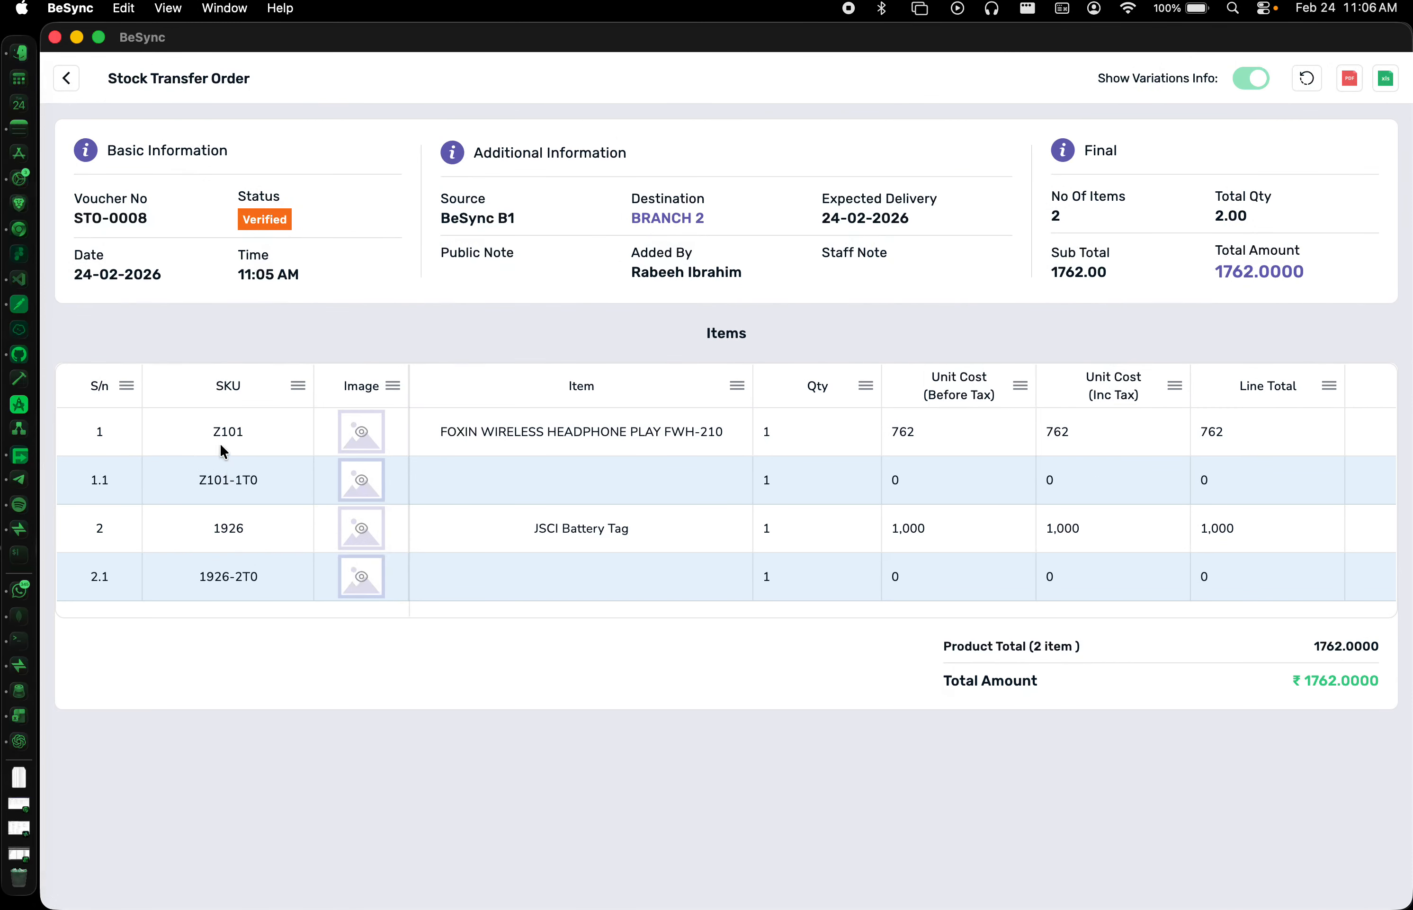
click(71, 79)
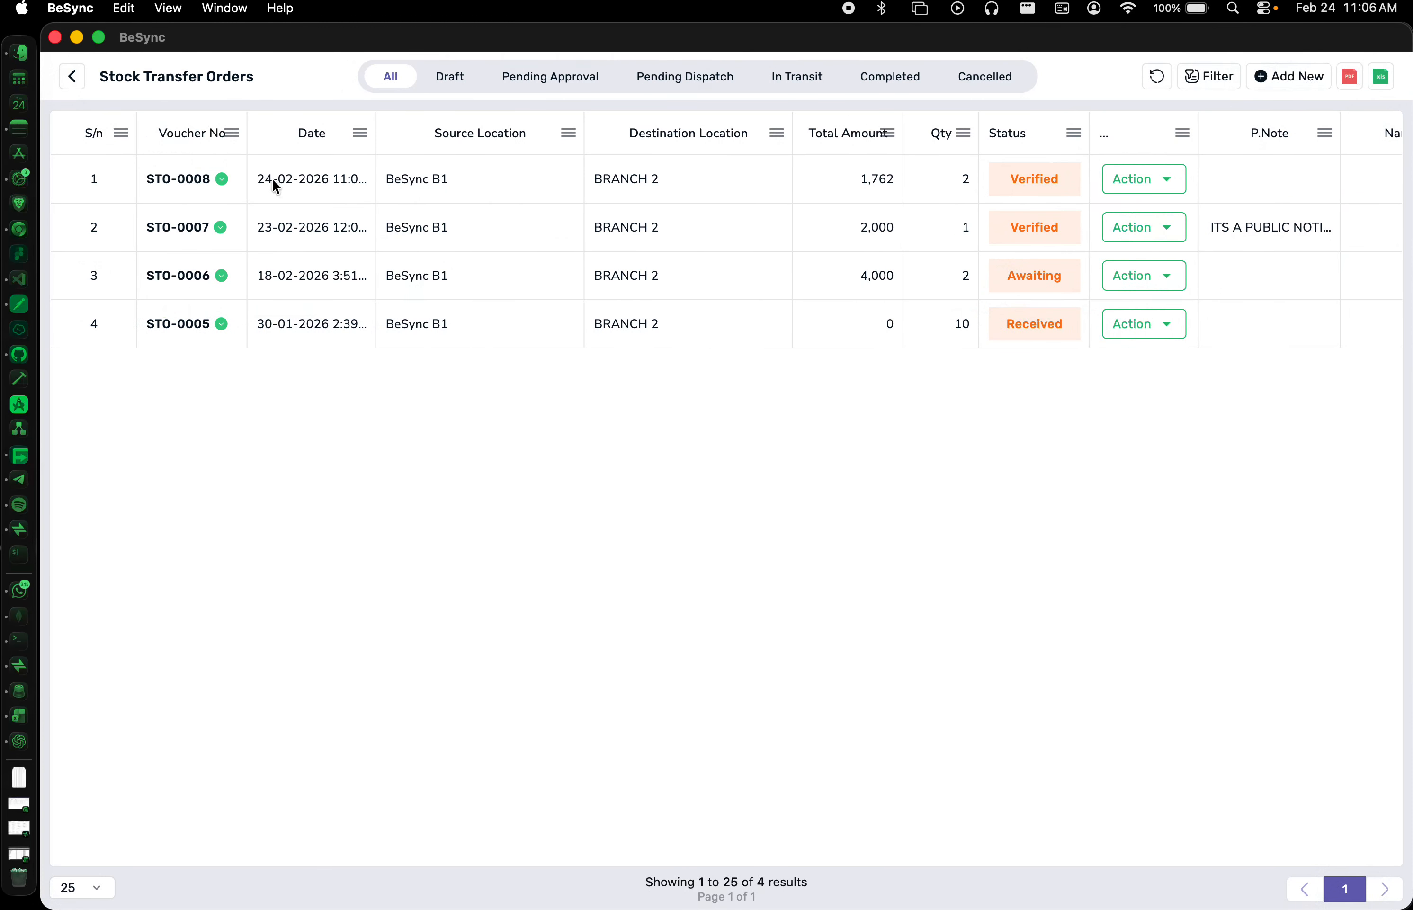
click(275, 180)
click(196, 189)
click(236, 434)
click(237, 434)
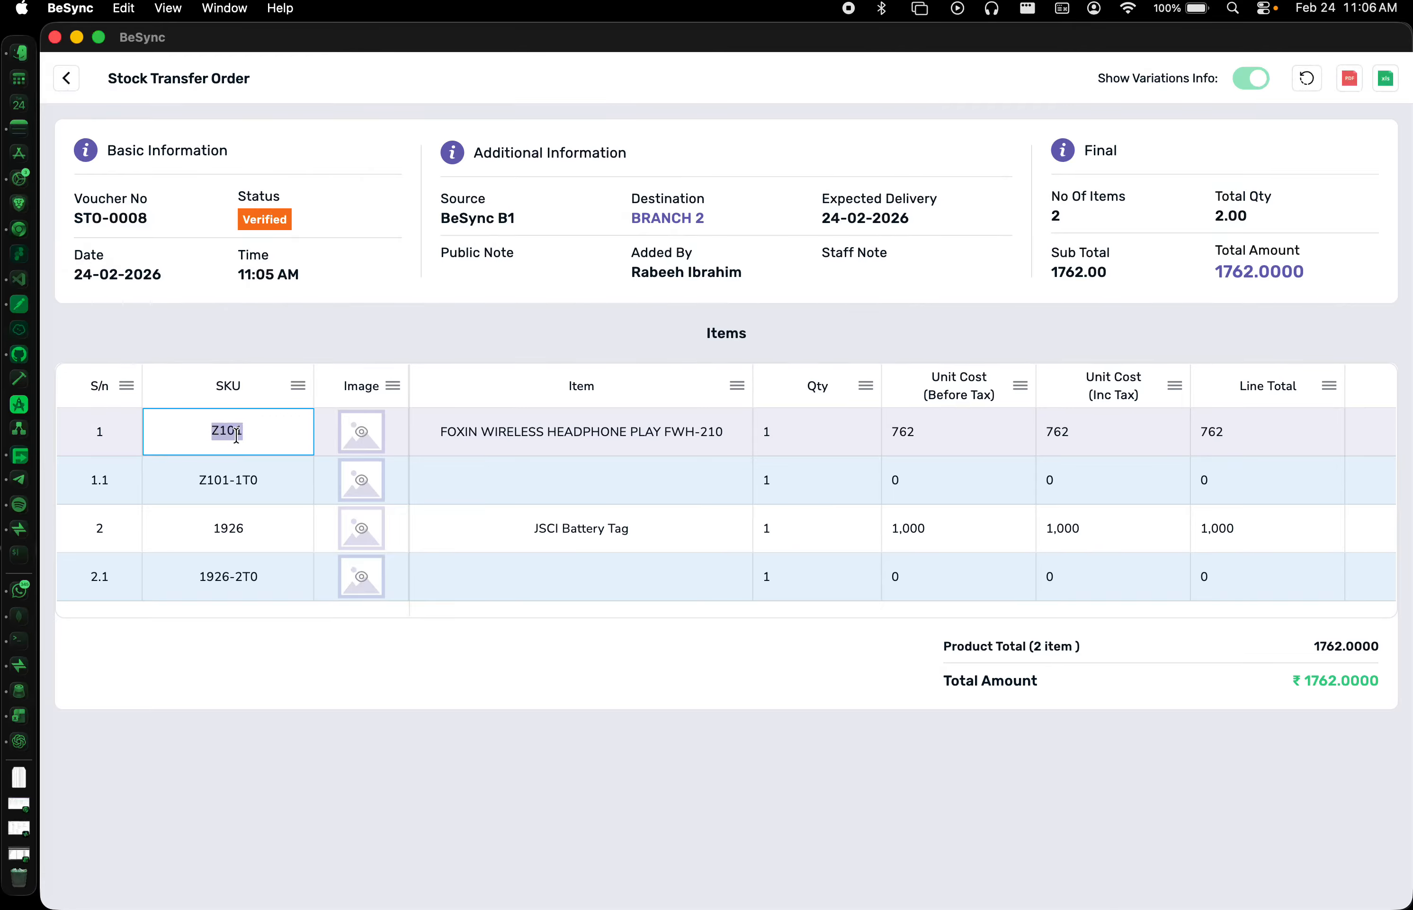
click(66, 77)
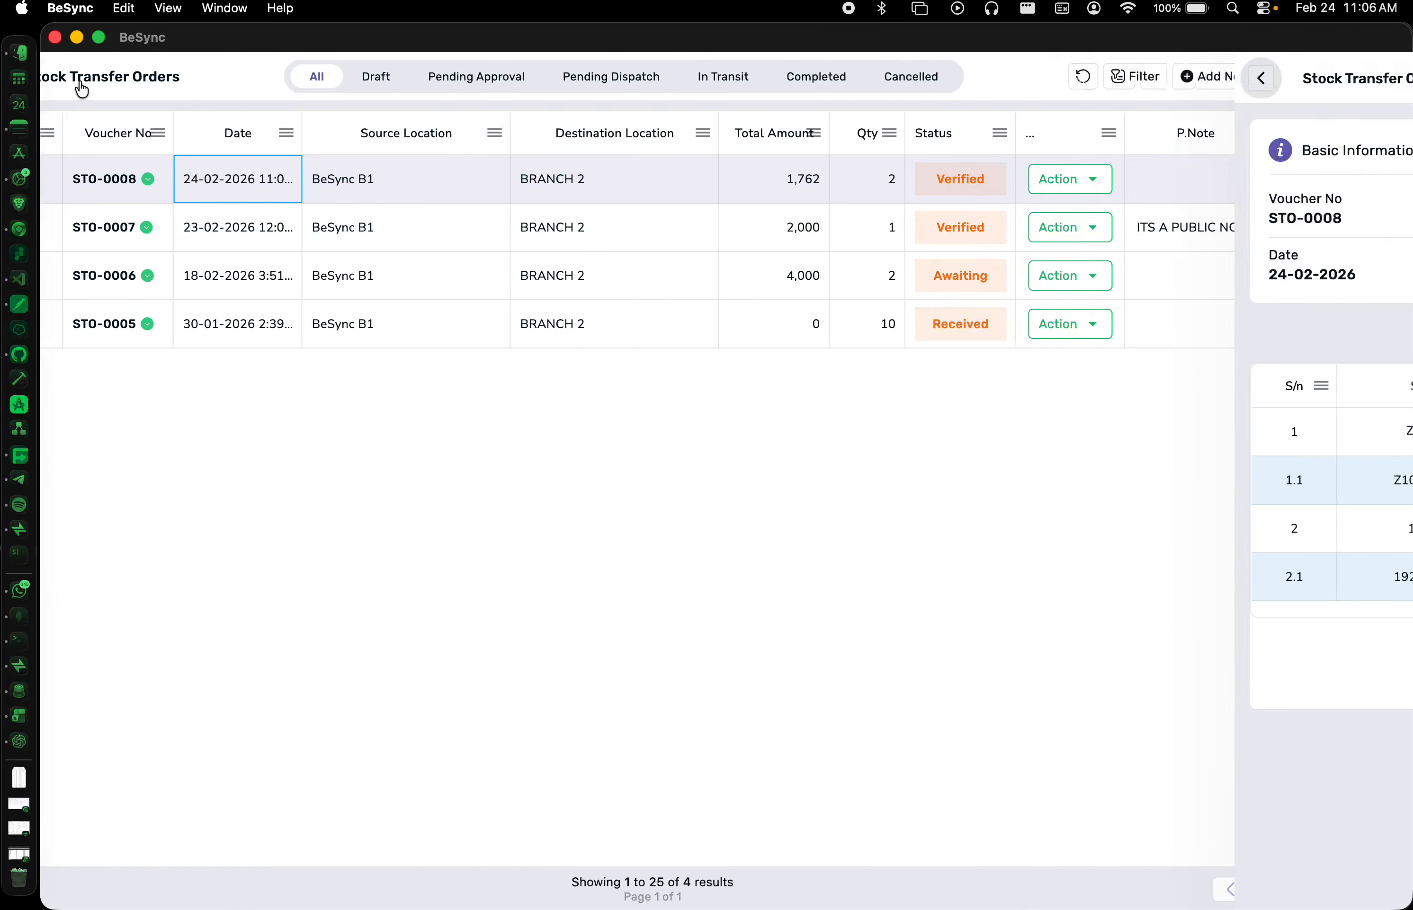
click(73, 89)
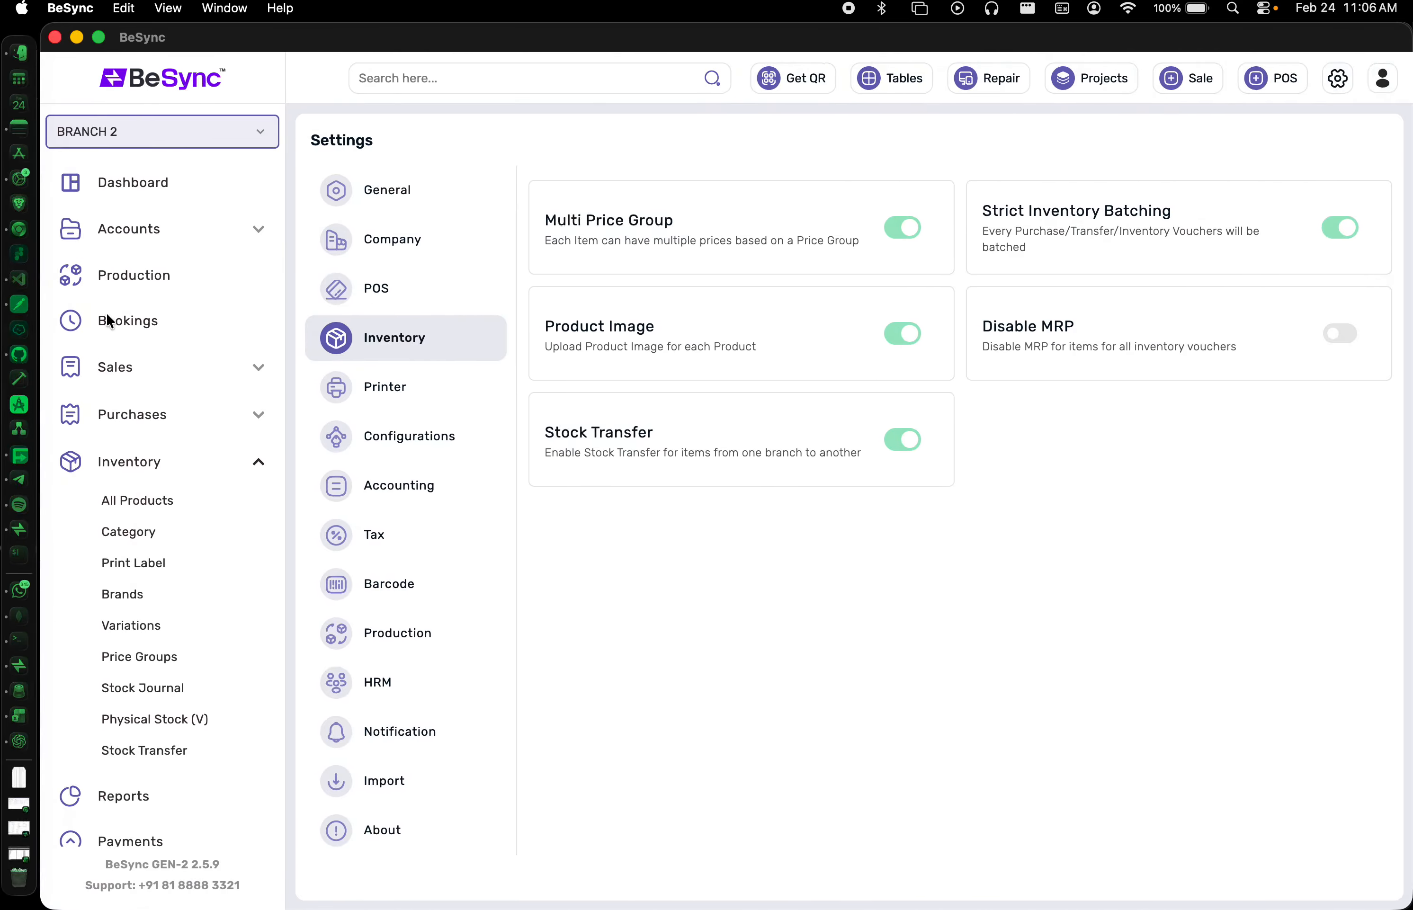
- Open the product list for BRANCH 2 and filter it by SKU z110
click(153, 508)
click(557, 230)
click(372, 226)
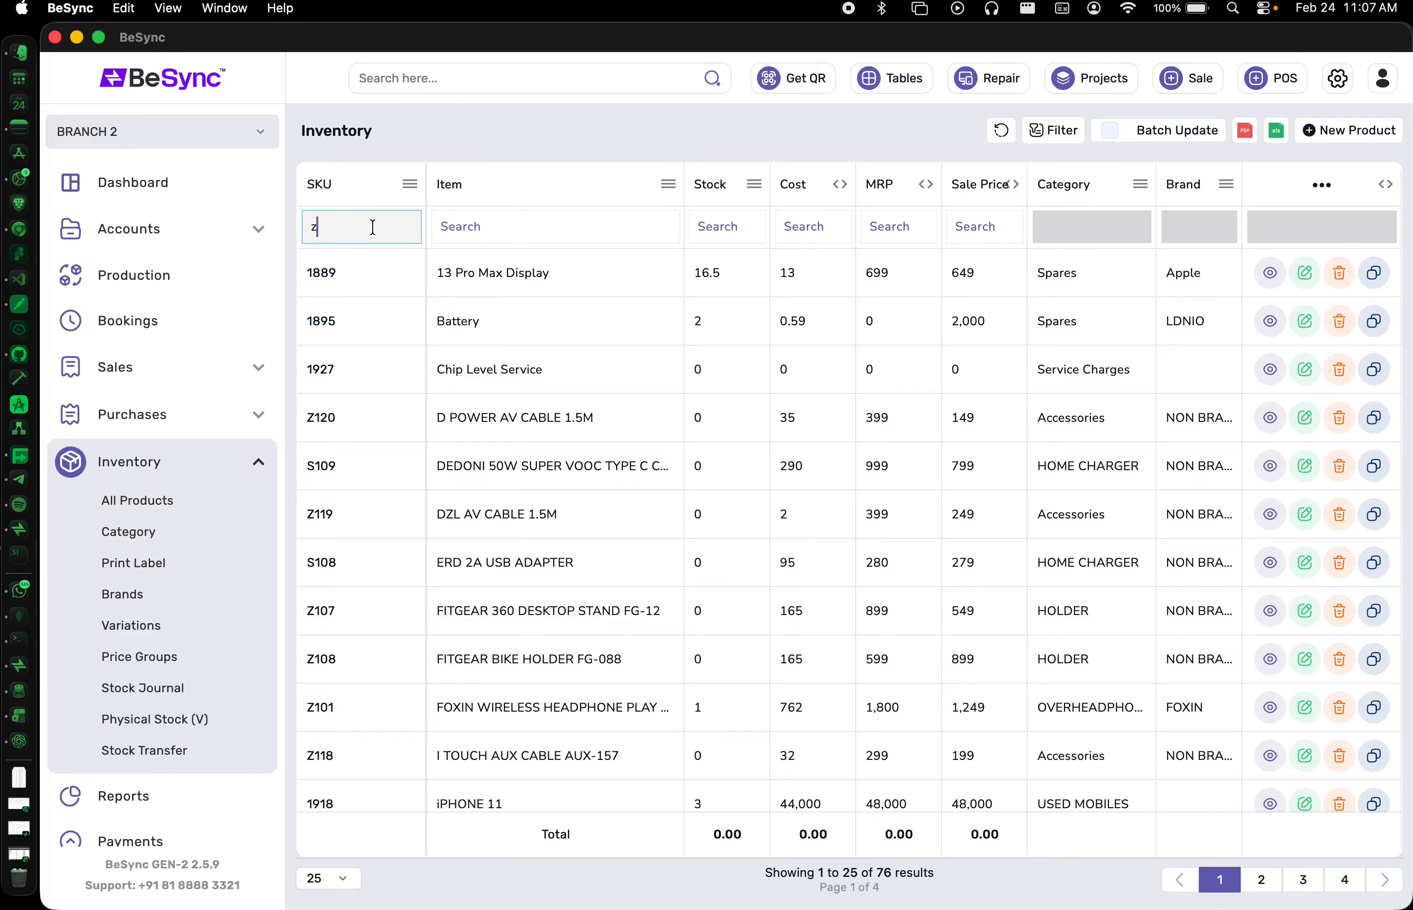
text(z110)
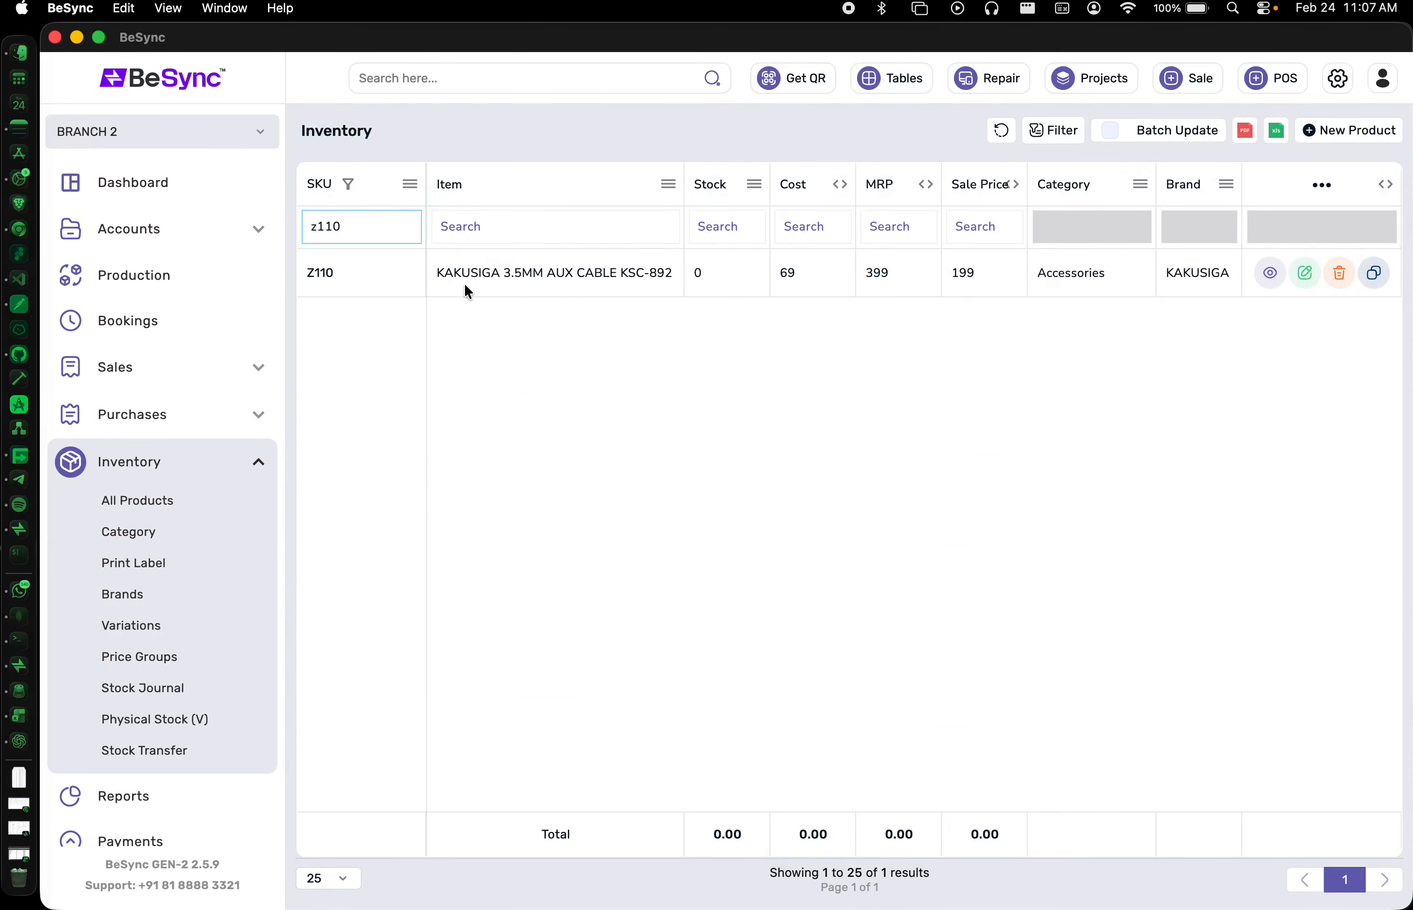
drag(368, 229, 293, 235)
- Reopen the newest transfer order to recheck the headphone's SKU, and return to the product list
click(156, 764)
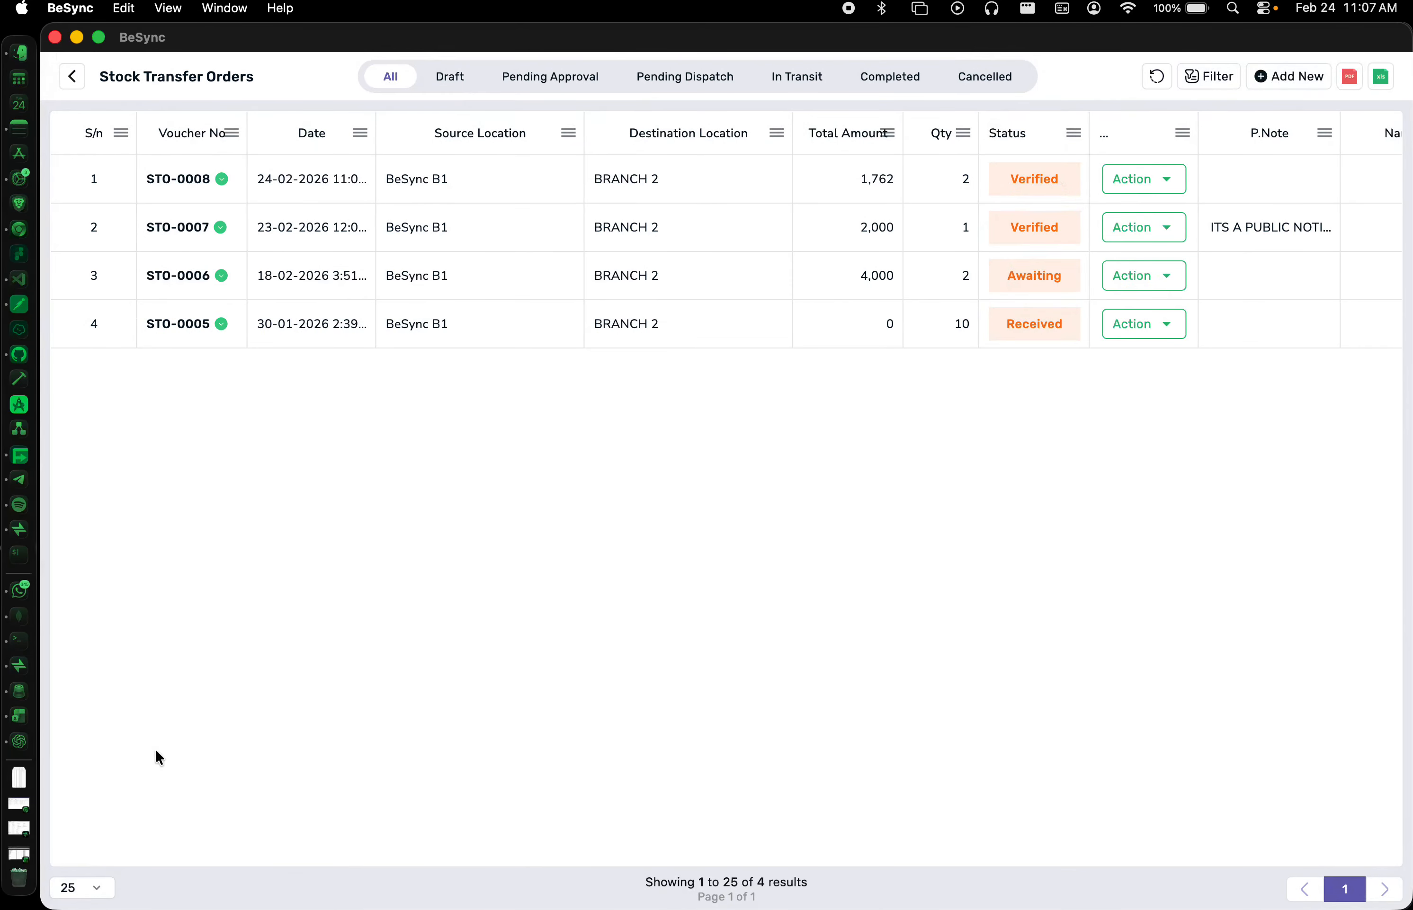
click(164, 184)
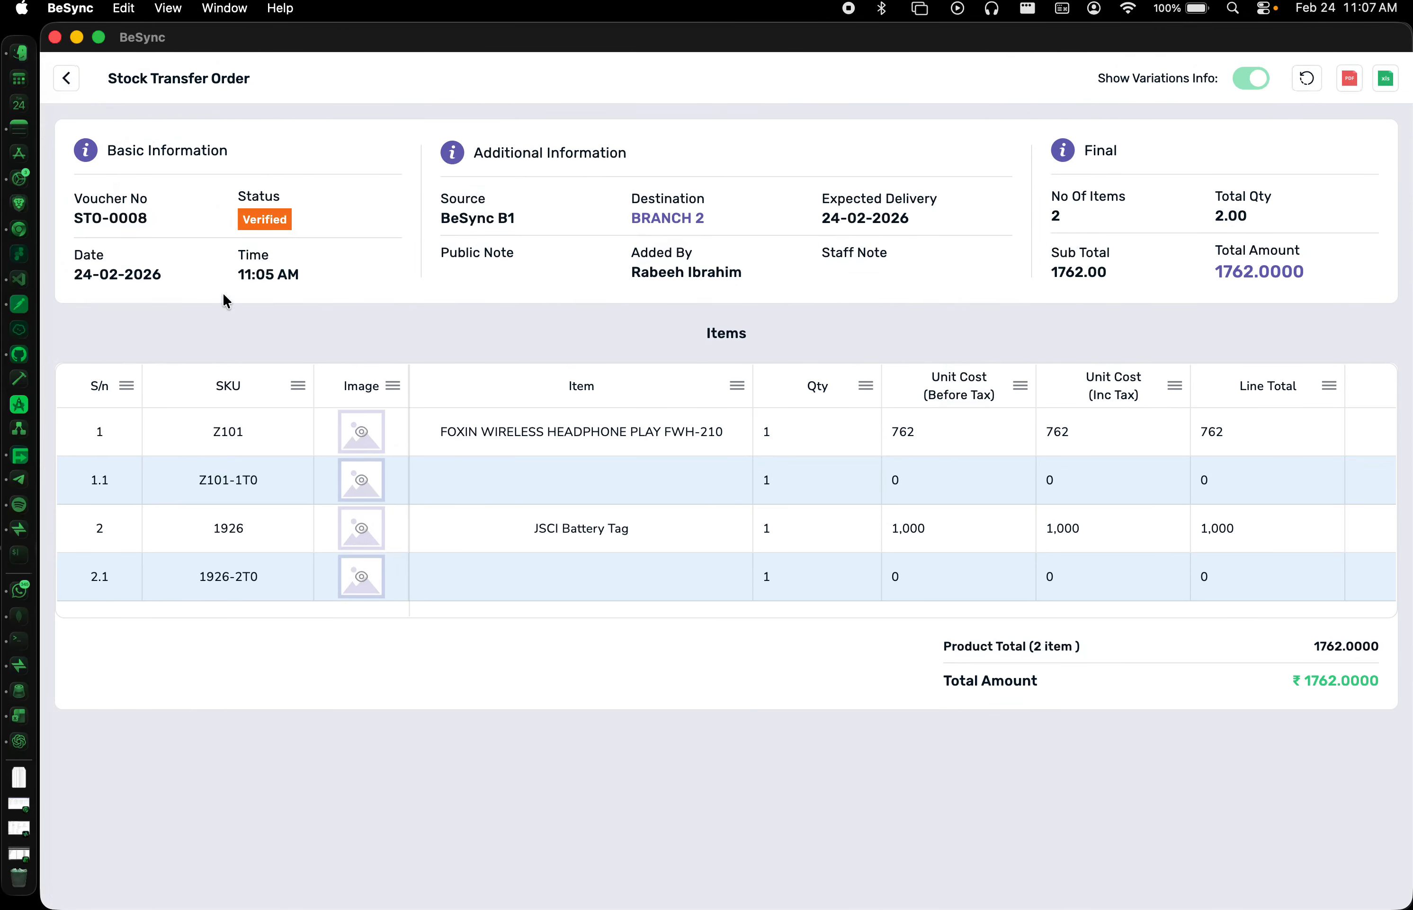
click(67, 83)
click(71, 76)
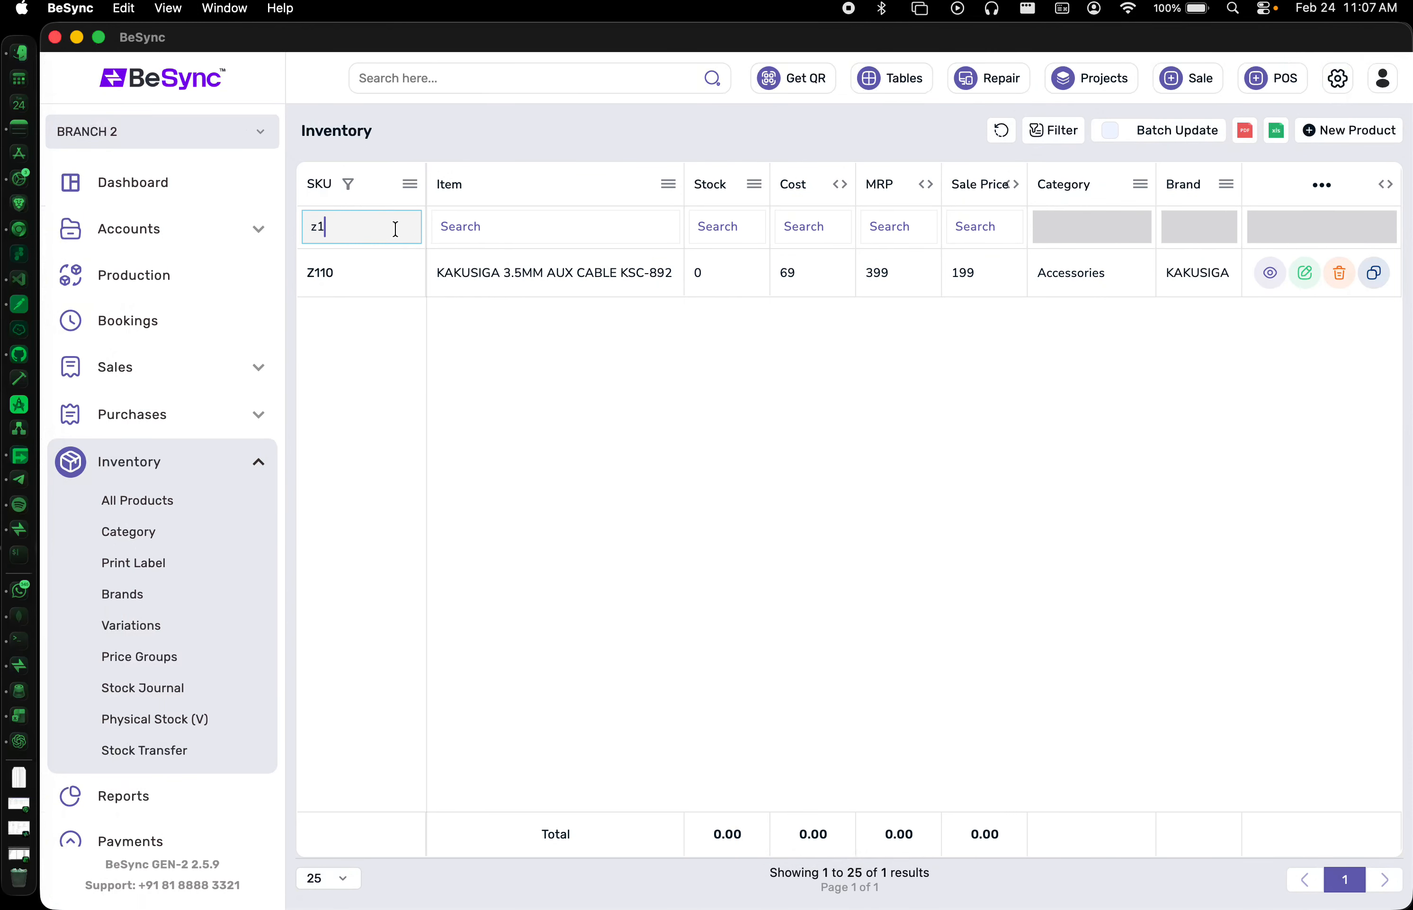
- Filter the product list by SKU z101 and review the headphone's in-stock batch details
text(01)
click(497, 268)
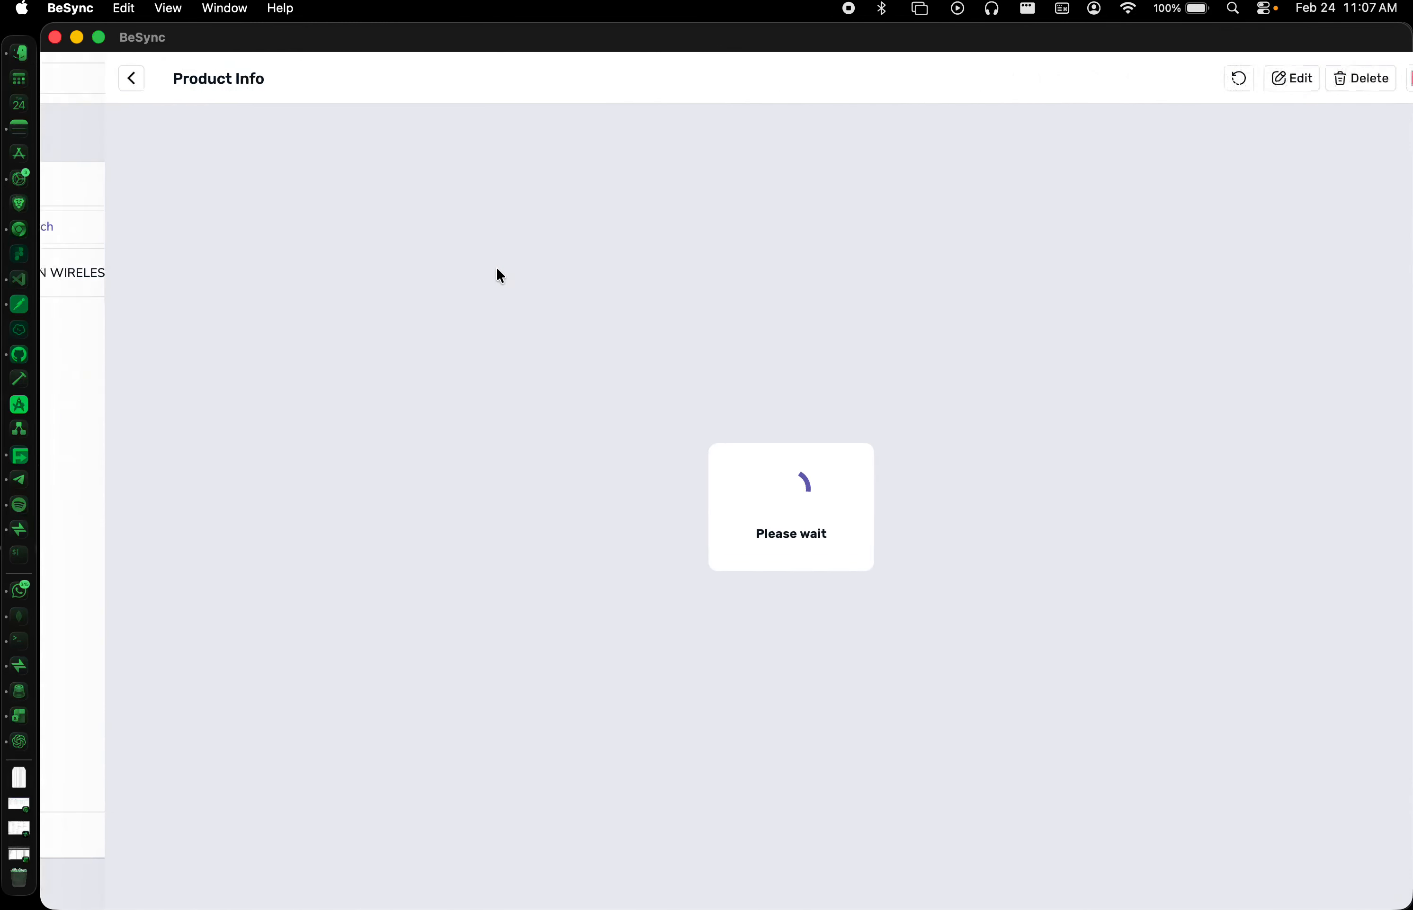
scroll(488, 588, down, 5)
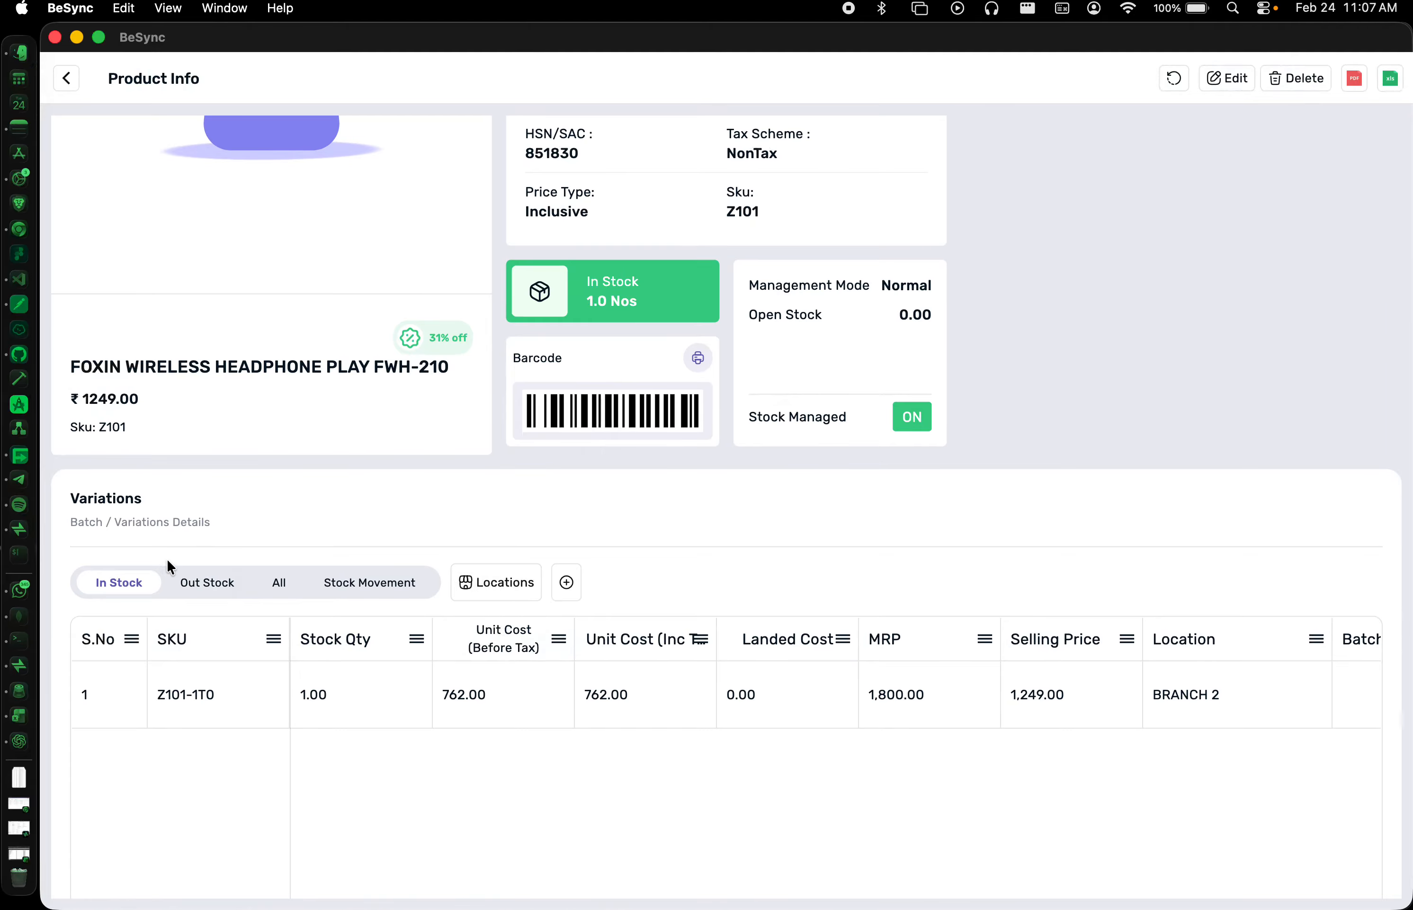
scroll(227, 603, down, 2)
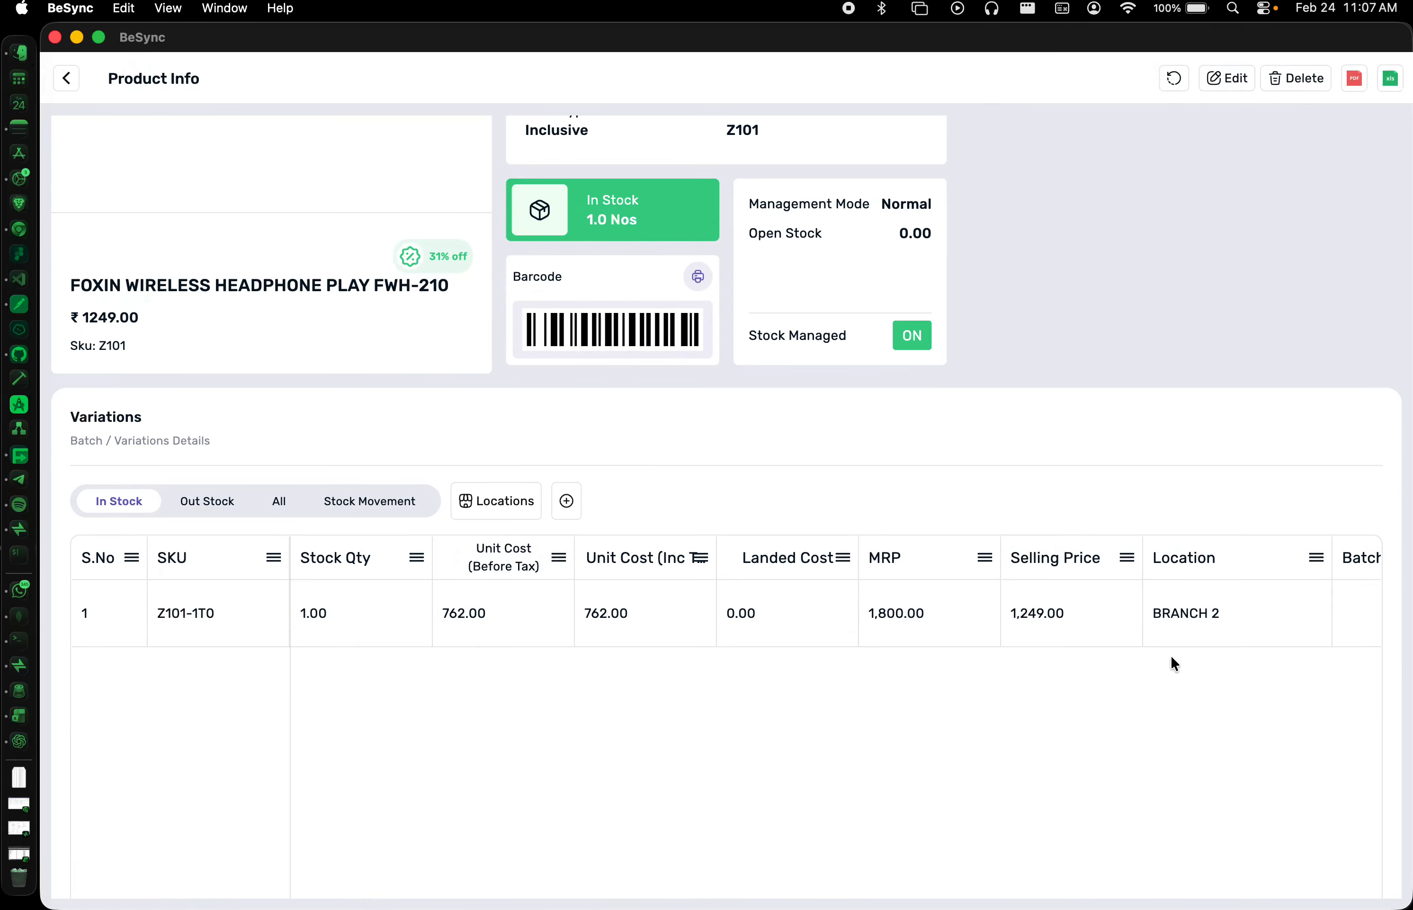
- View the headphone's stock movement report for BRANCH 2 and return to the product list
click(396, 499)
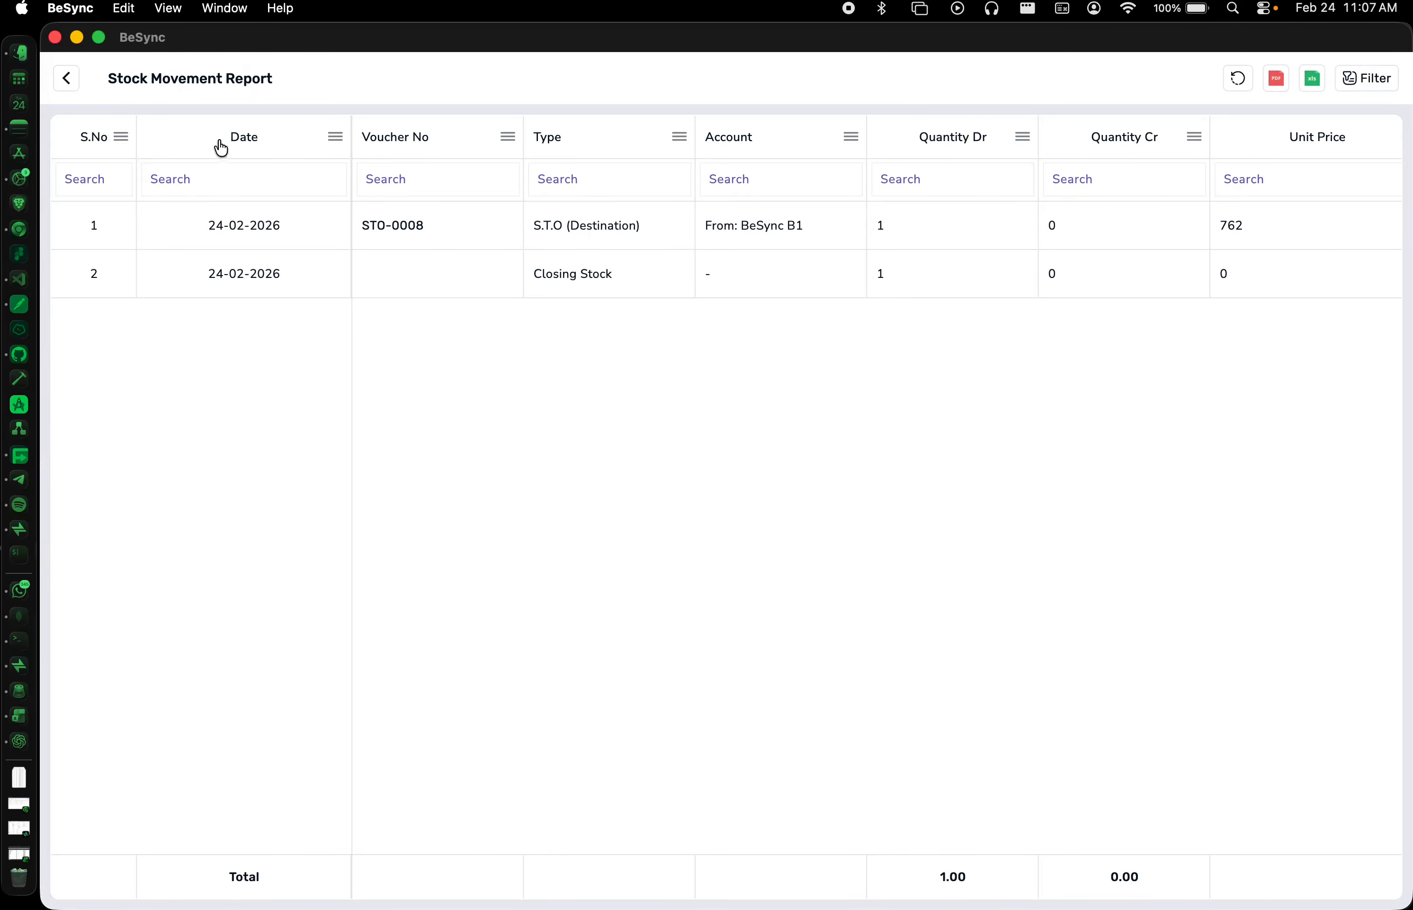
click(66, 78)
click(69, 77)
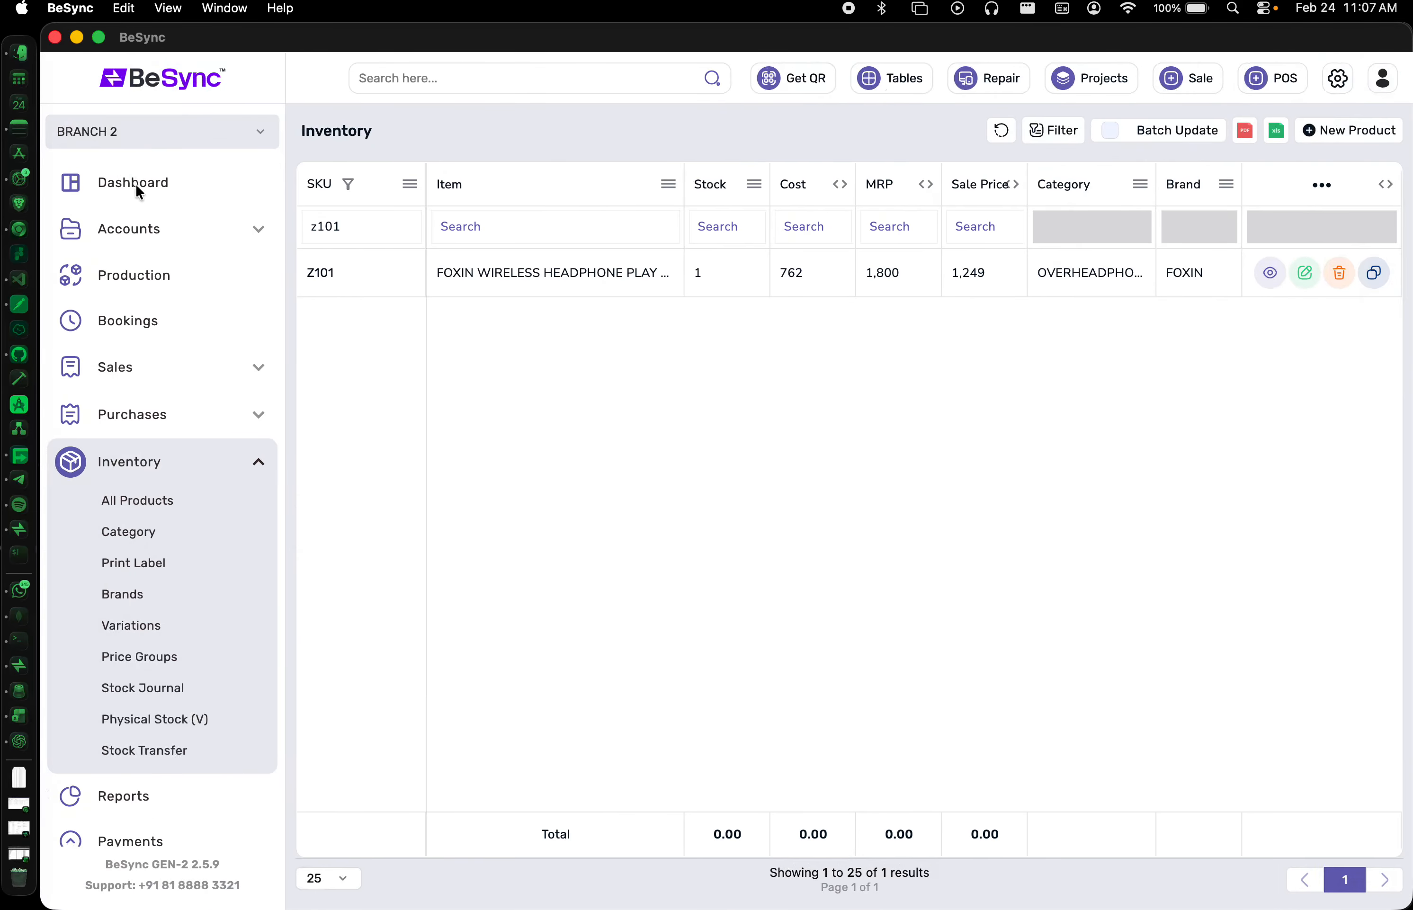
- Switch the active branch to BeSync B1 and review the headphone's in-stock batch and location
click(139, 132)
click(135, 134)
click(500, 275)
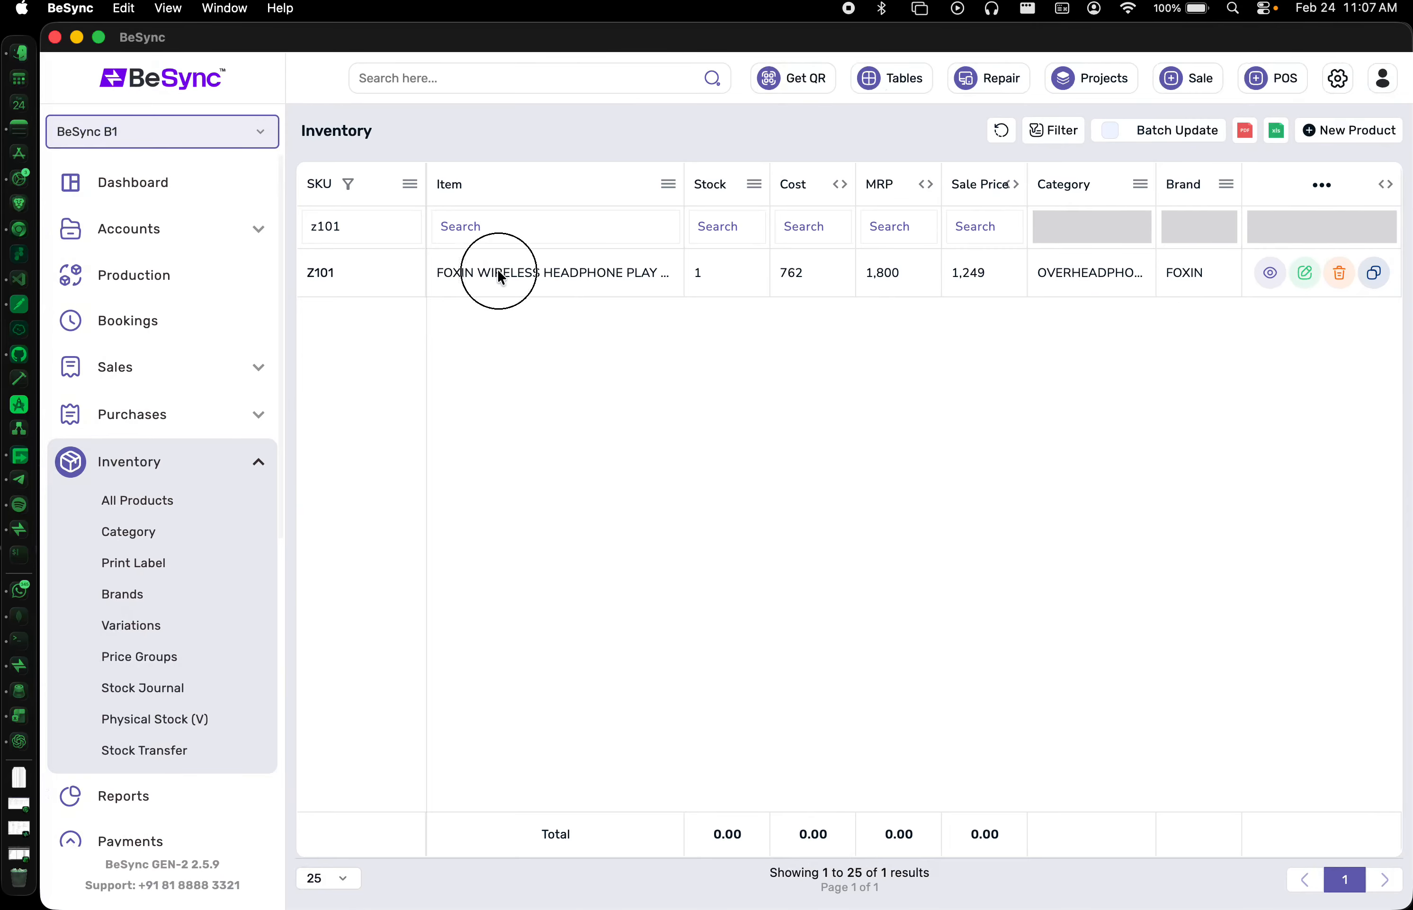
scroll(387, 741, down, 6)
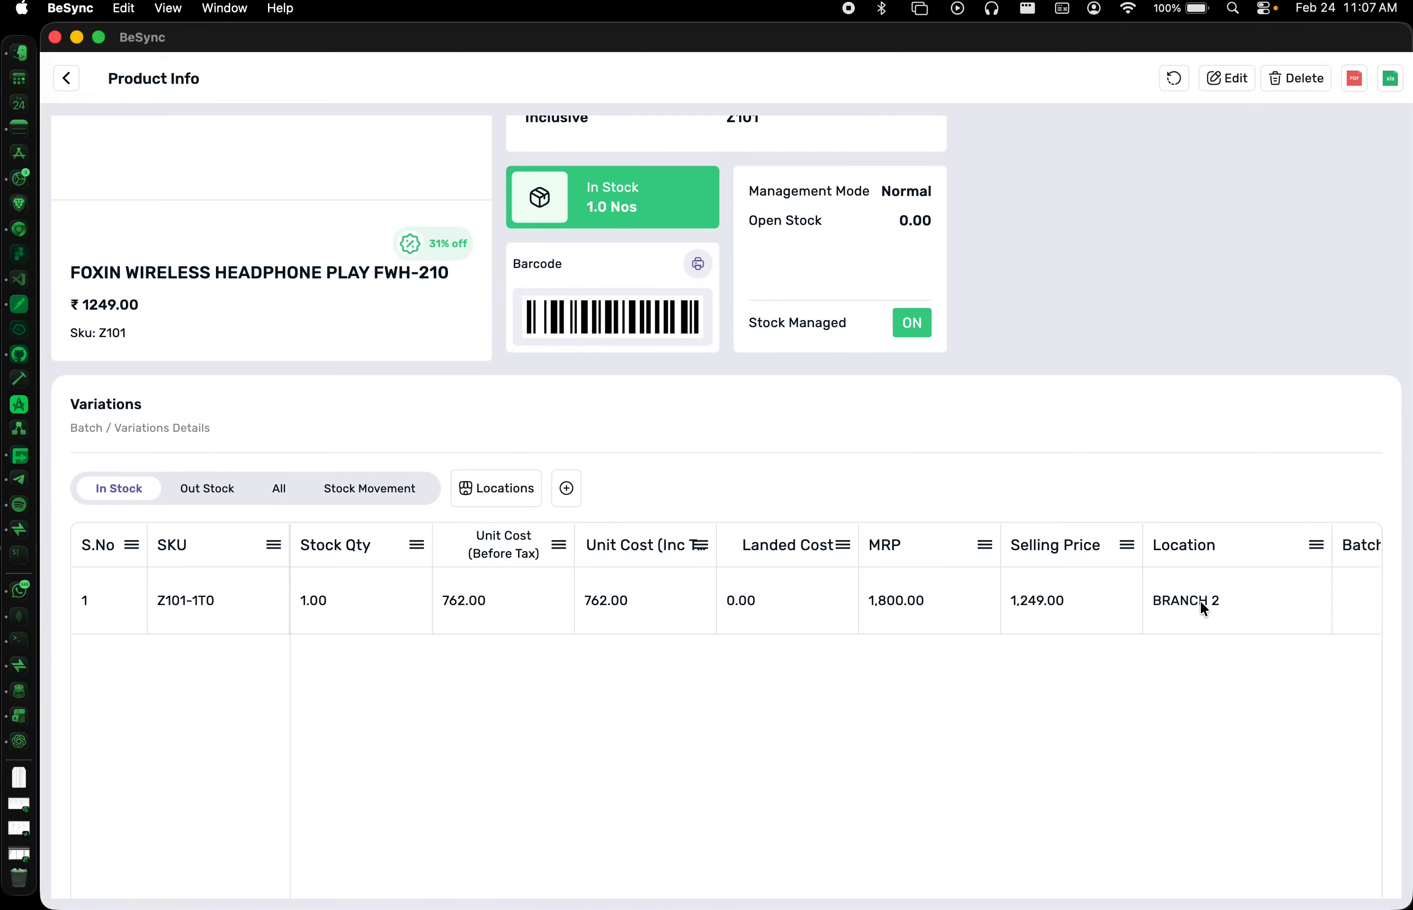
- View the headphone's stock movement report for BeSync B1, return to the product list, and collapse the inventory section
click(394, 487)
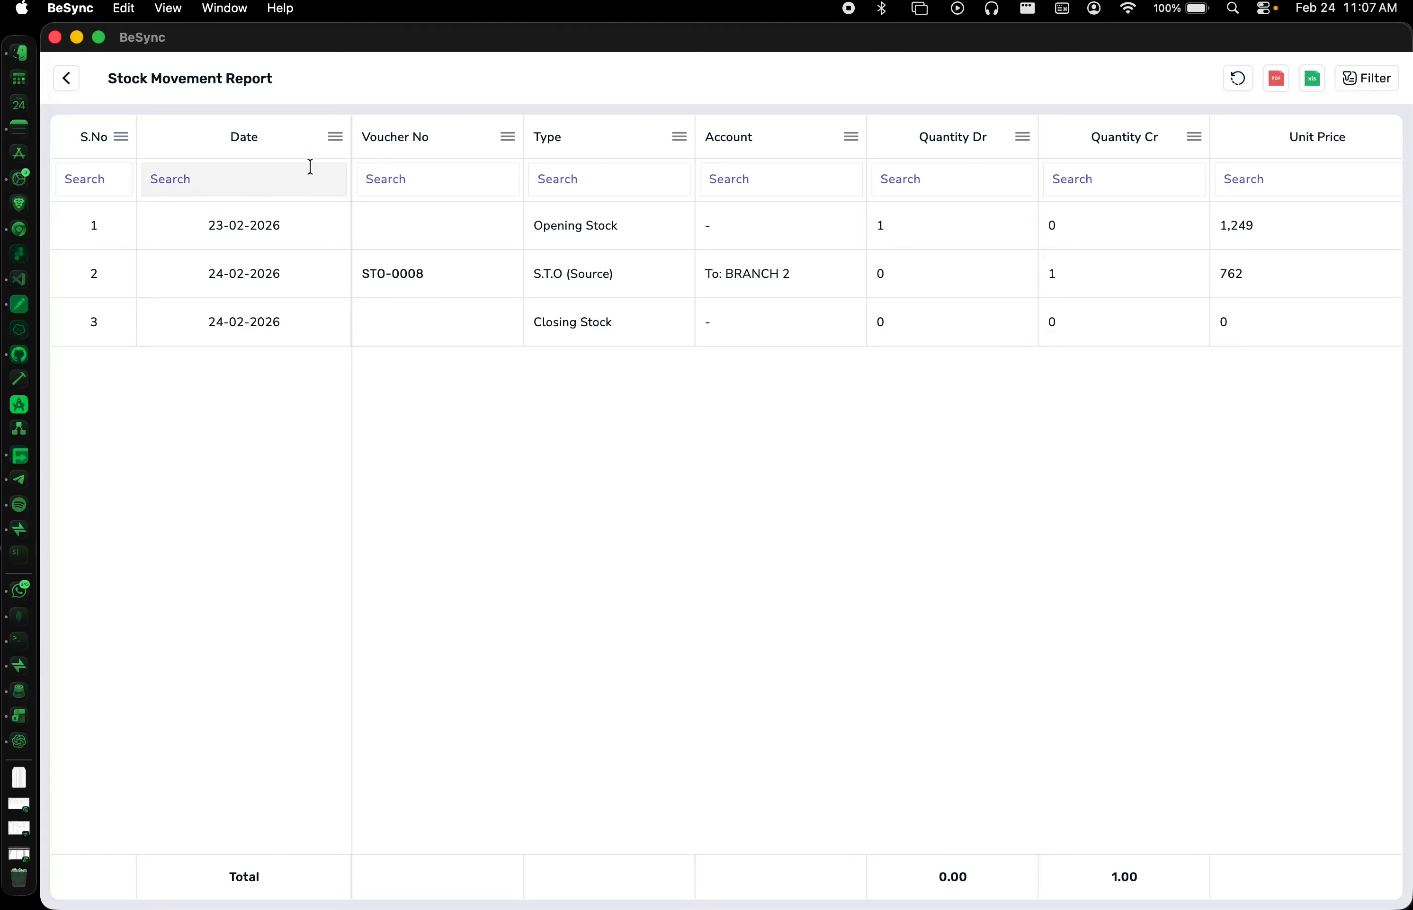
click(61, 77)
click(59, 75)
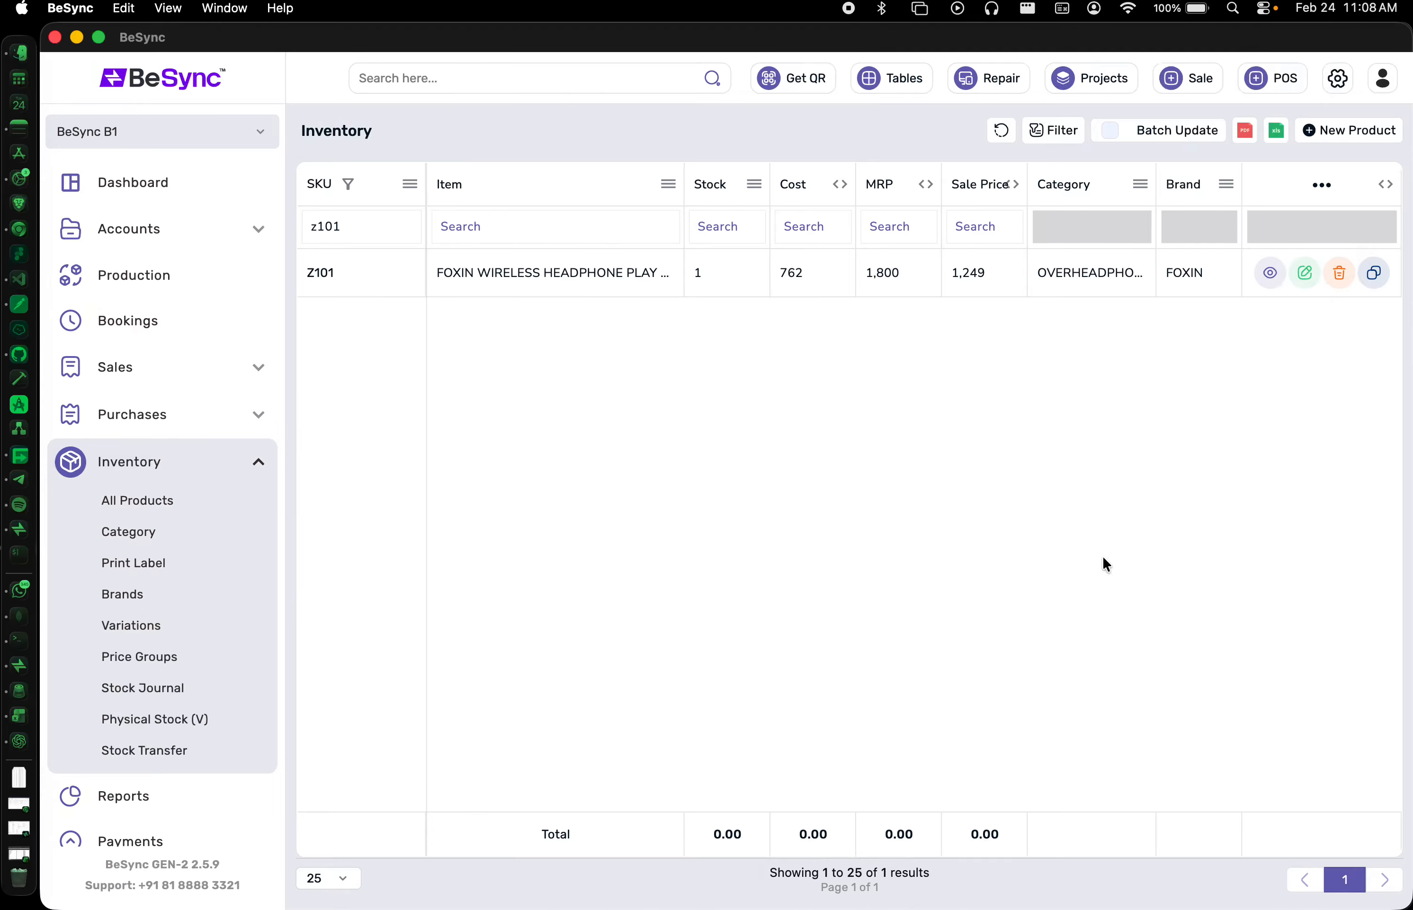
click(260, 463)
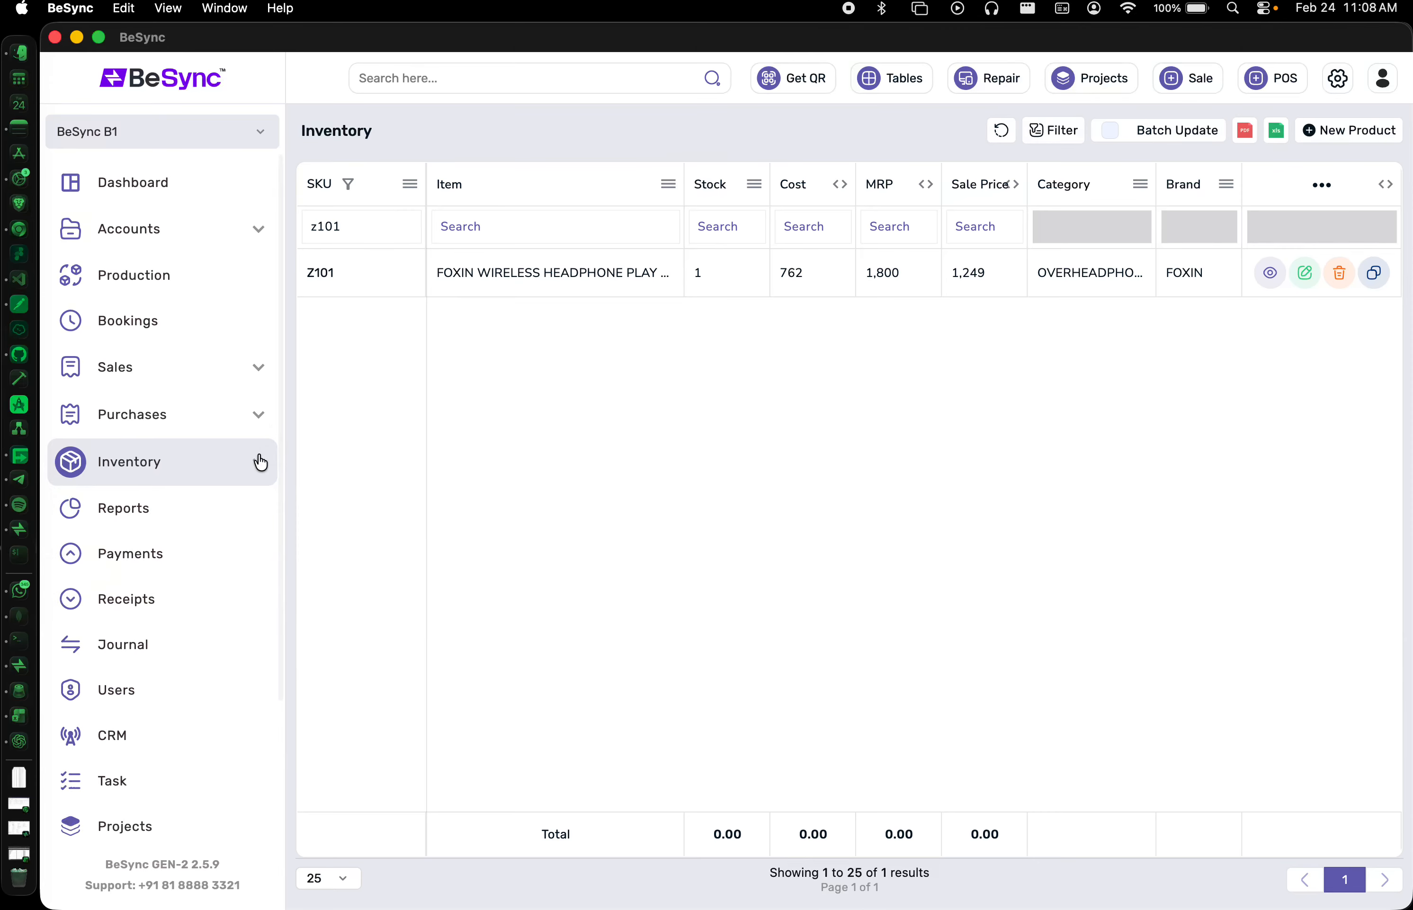